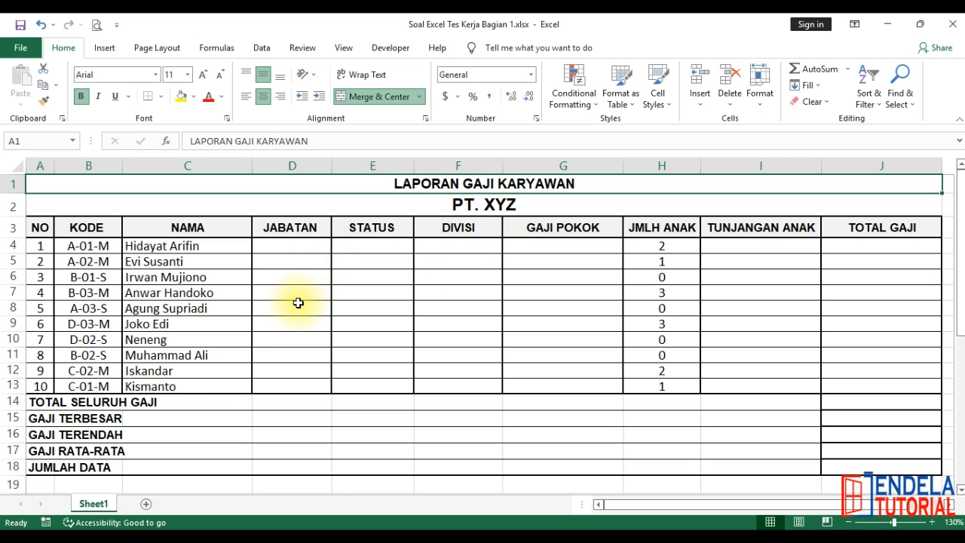
# Step: Review the report columns from JABATAN to TOTAL GAJI and the summary cells from TOTAL SELURUH GAJI to JUMLAH DATA
pyautogui.click(315, 227)
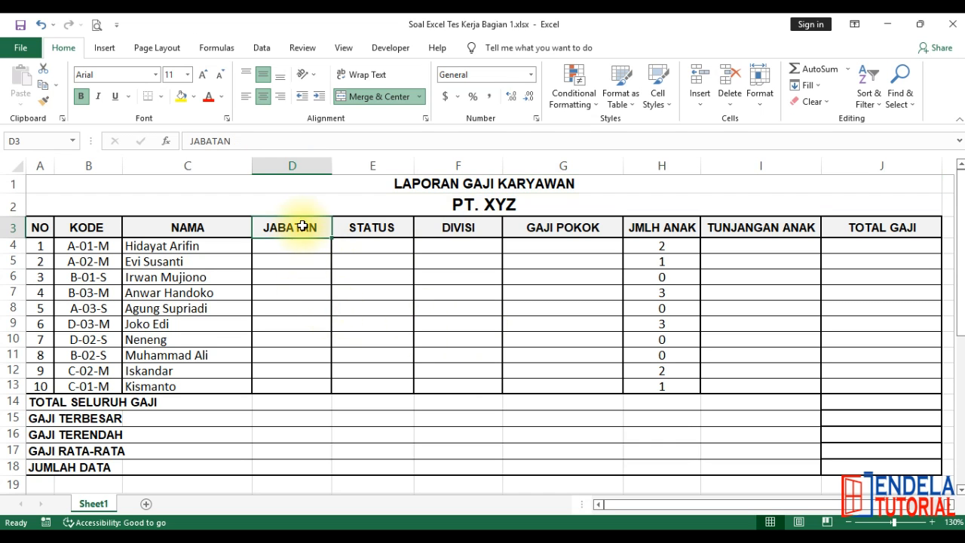
pyautogui.click(369, 227)
pyautogui.click(454, 228)
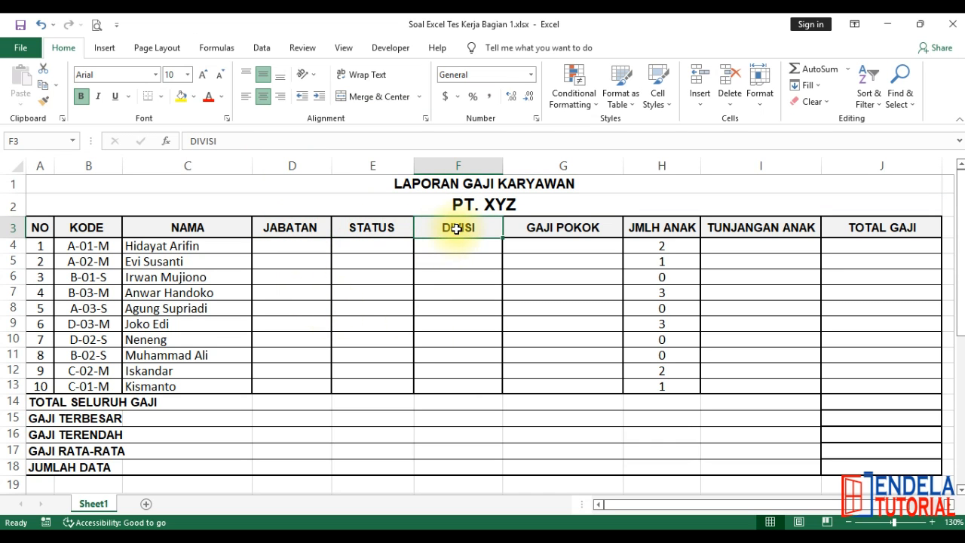
pyautogui.click(555, 232)
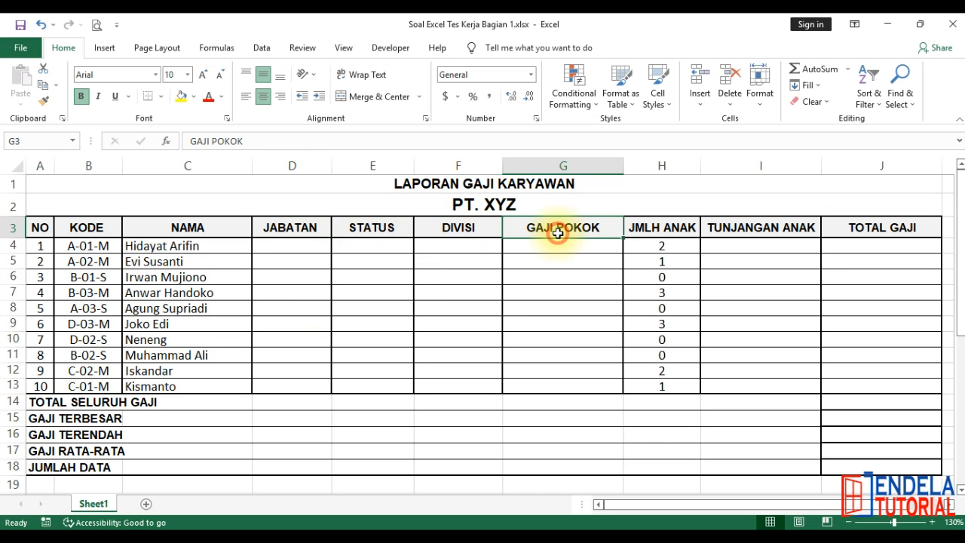
pyautogui.click(761, 232)
pyautogui.click(862, 228)
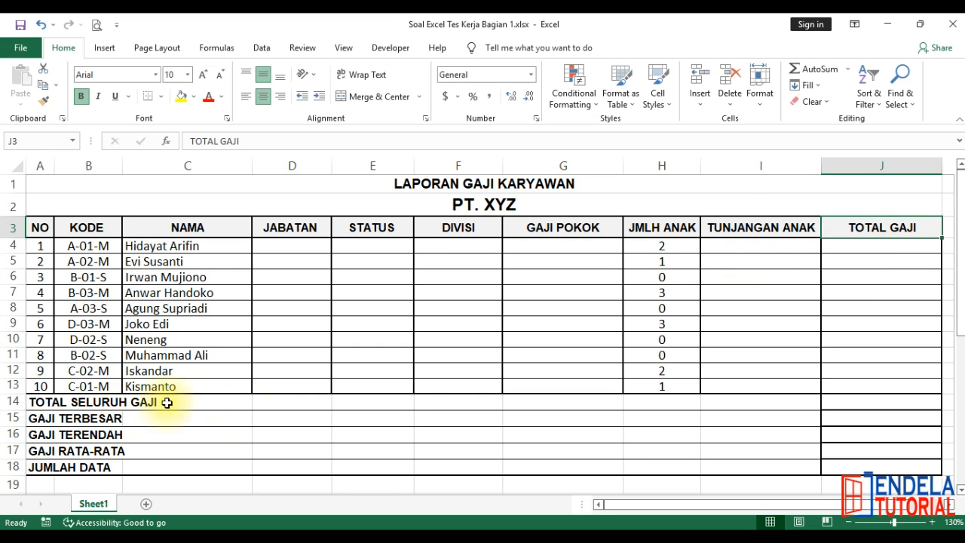
pyautogui.click(822, 404)
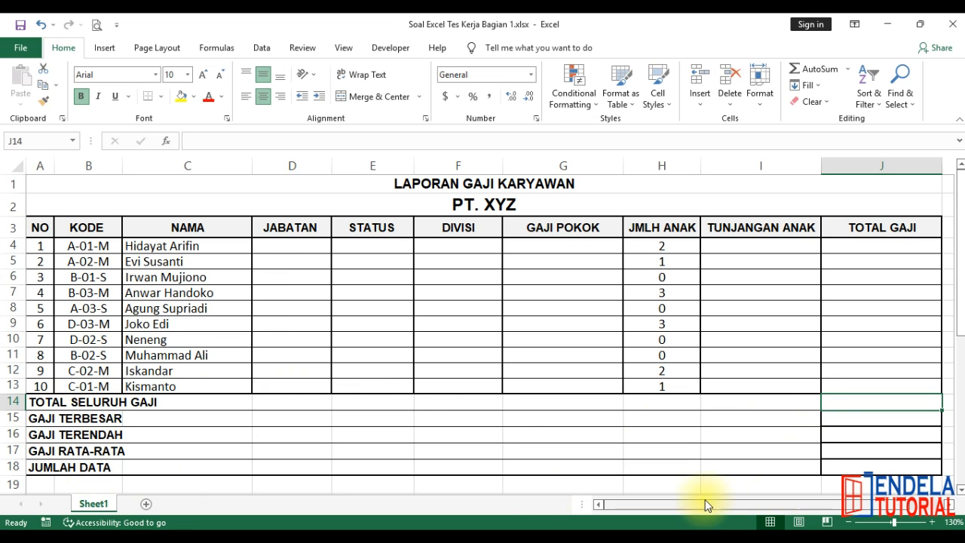
pyautogui.click(834, 469)
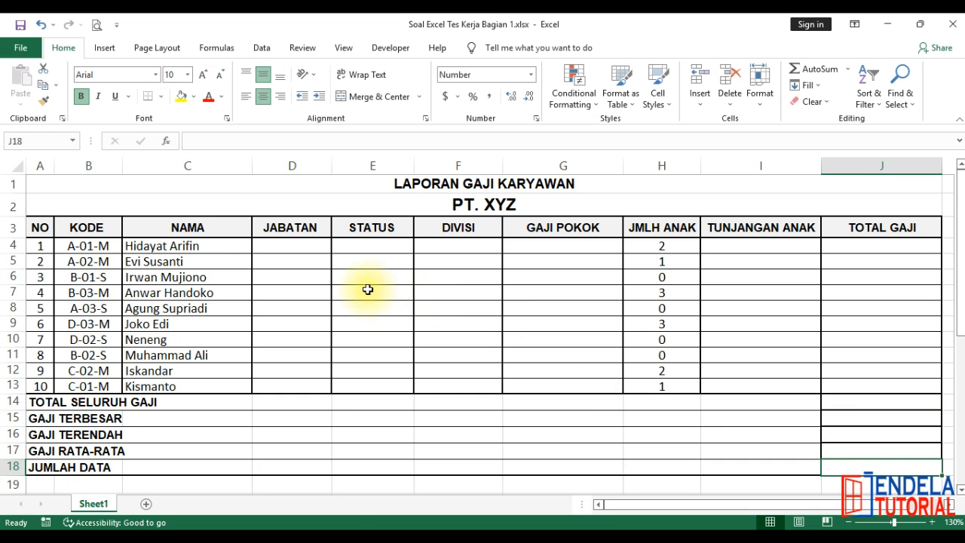
# Step: Check the Jabatan rule in the Keterangan notes against the characters of the first KODE entry in B4
pyautogui.scroll(-5, 368, 289)
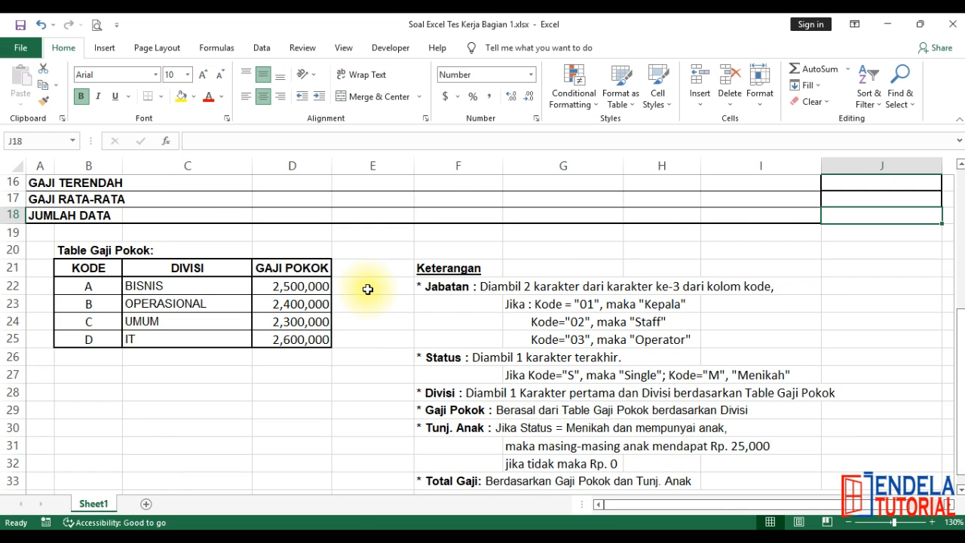
pyautogui.scroll(-1, 368, 290)
pyautogui.click(427, 237)
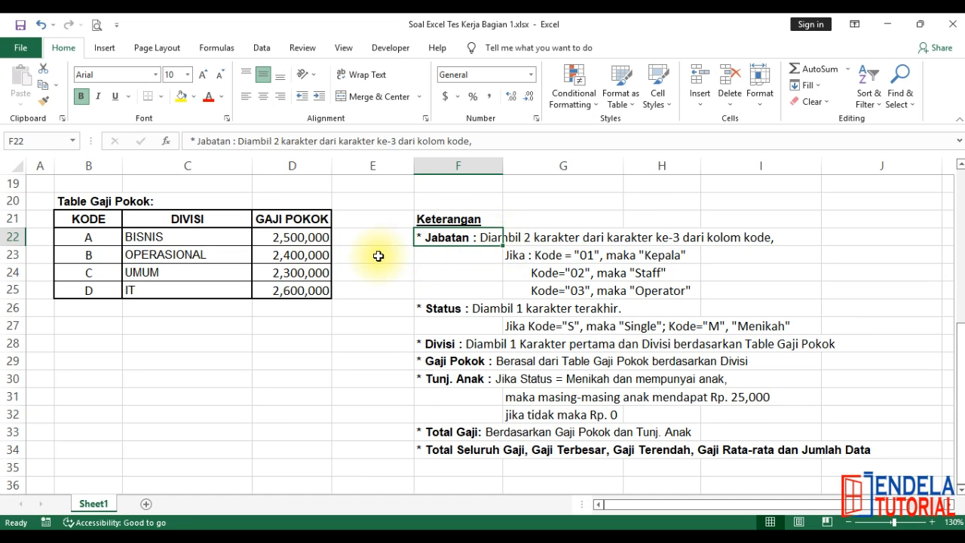
pyautogui.scroll(6, 379, 256)
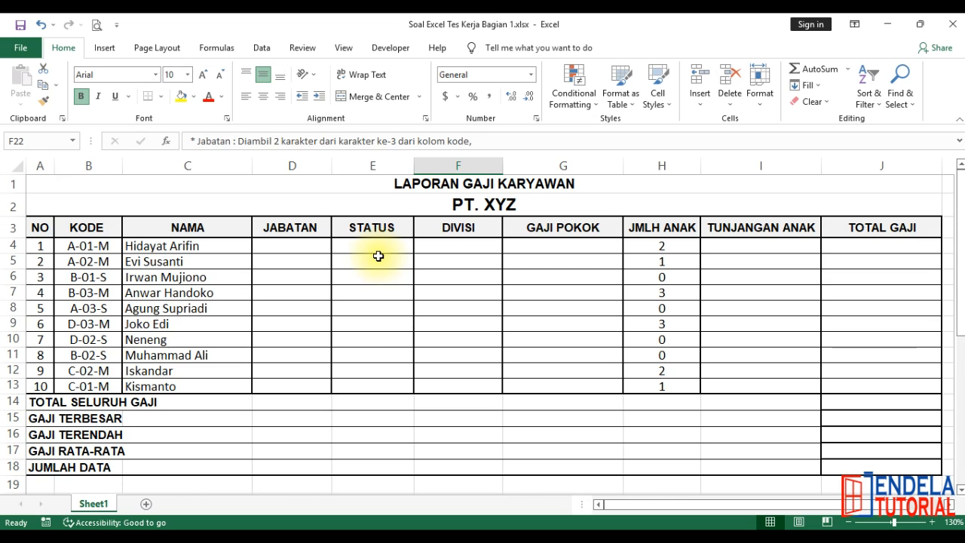
pyautogui.doubleClick(68, 245)
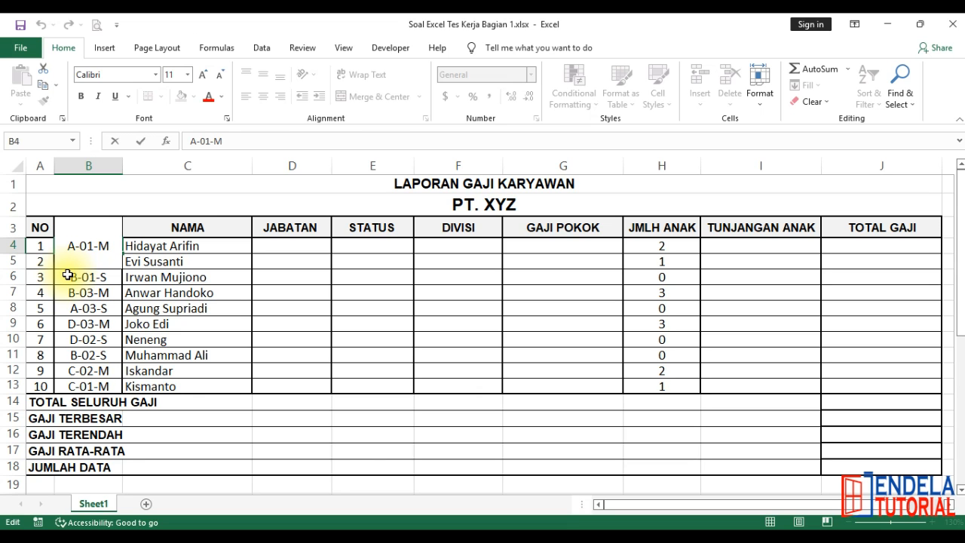
pyautogui.click(74, 246)
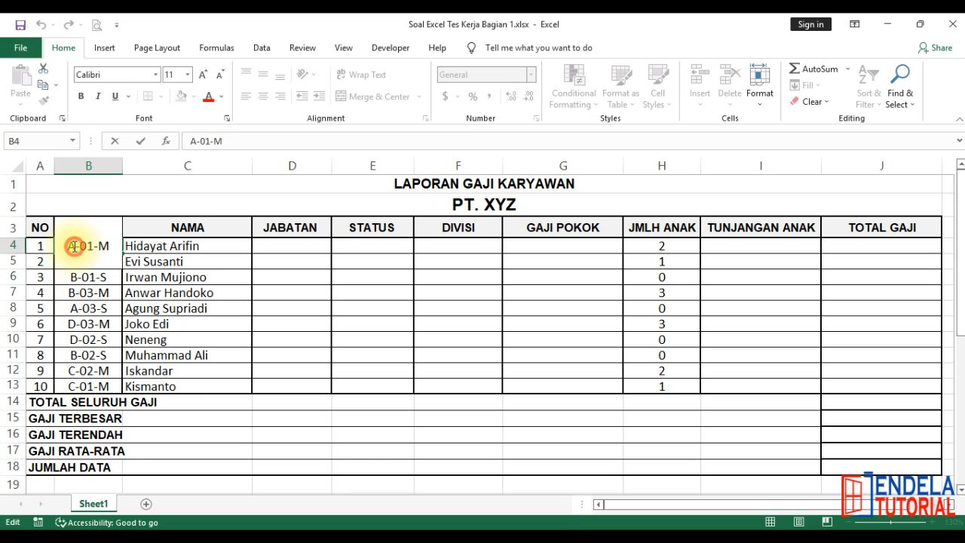
pyautogui.click(86, 249)
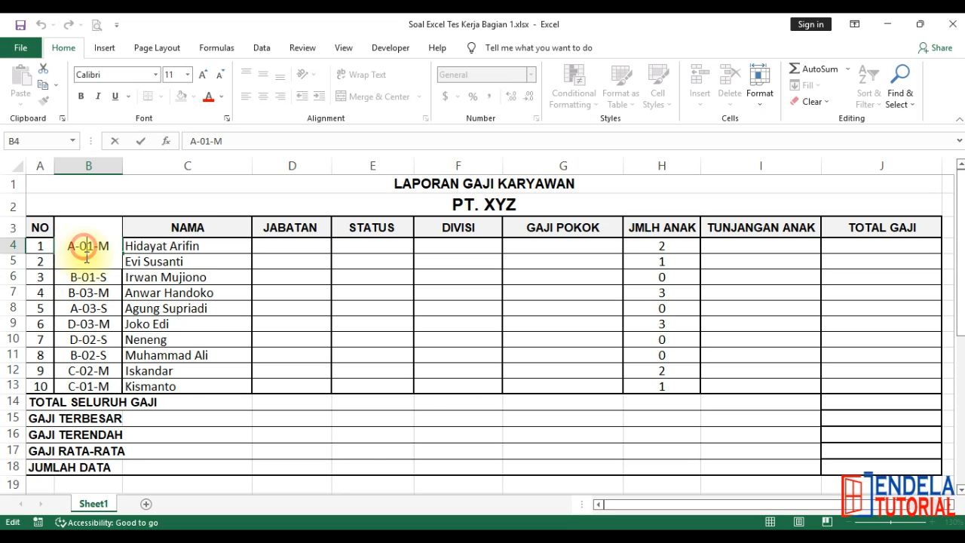
pyautogui.click(80, 246)
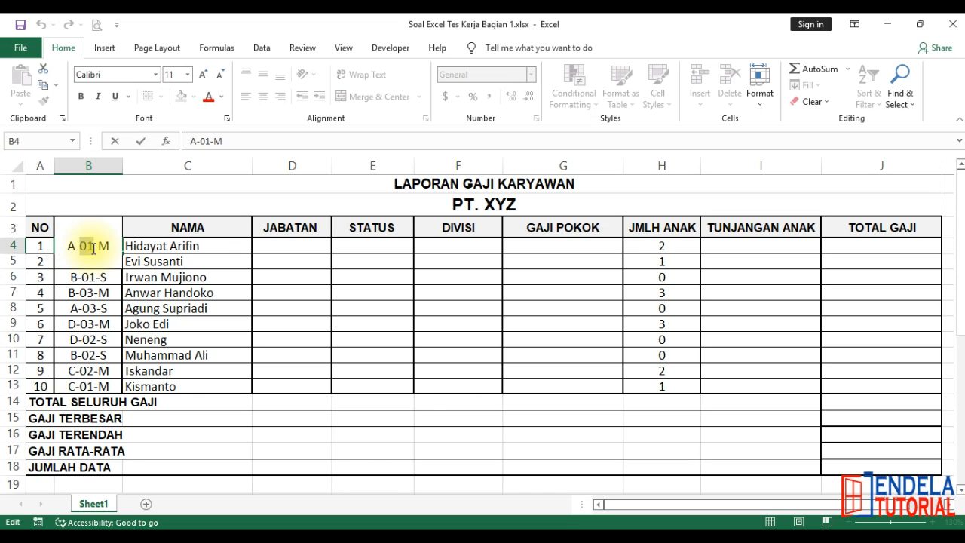
pyautogui.doubleClick(82, 247)
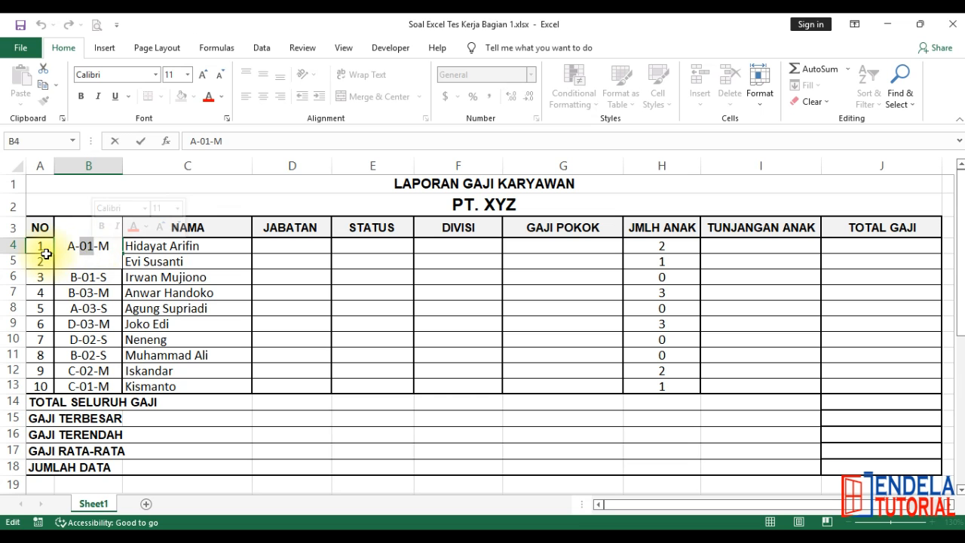
pyautogui.press('Return')
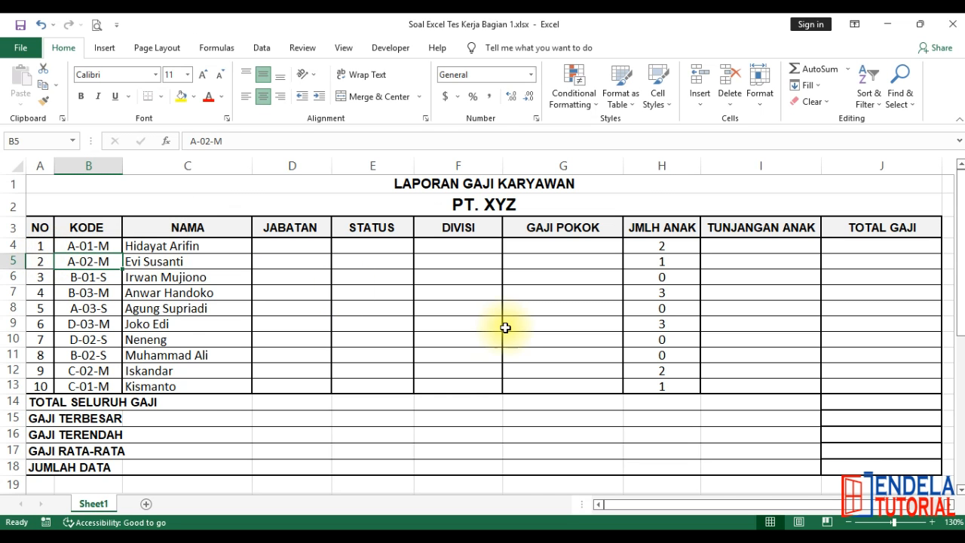
# Step: Read the Jabatan conditions in the Keterangan notes that assign a job title to each two-digit code
pyautogui.scroll(-3, 511, 329)
pyautogui.scroll(-1, 512, 332)
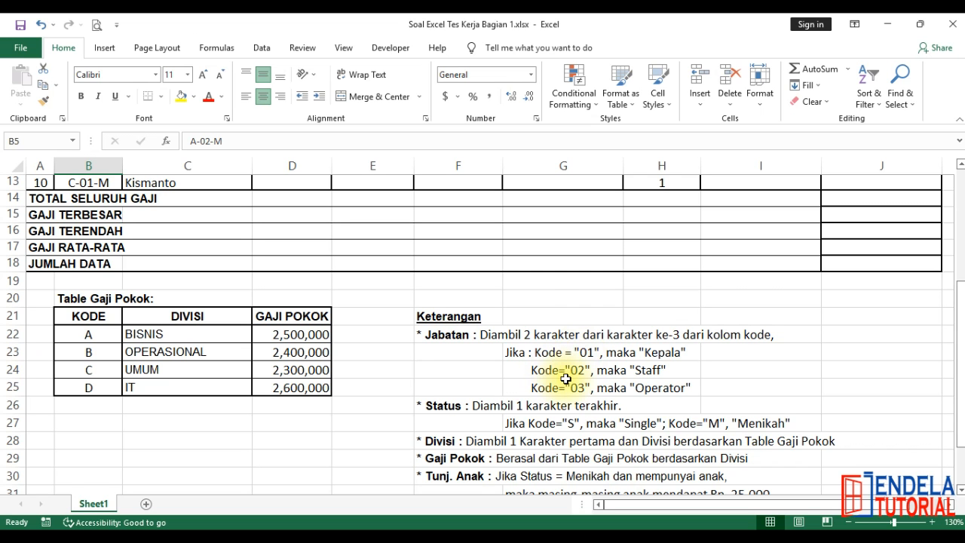
pyautogui.scroll(-1, 520, 351)
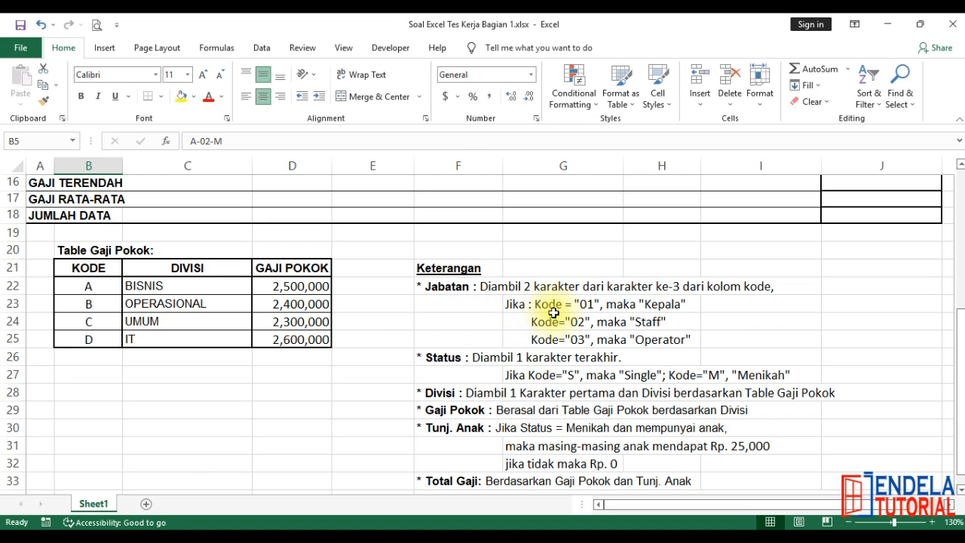
pyautogui.click(463, 288)
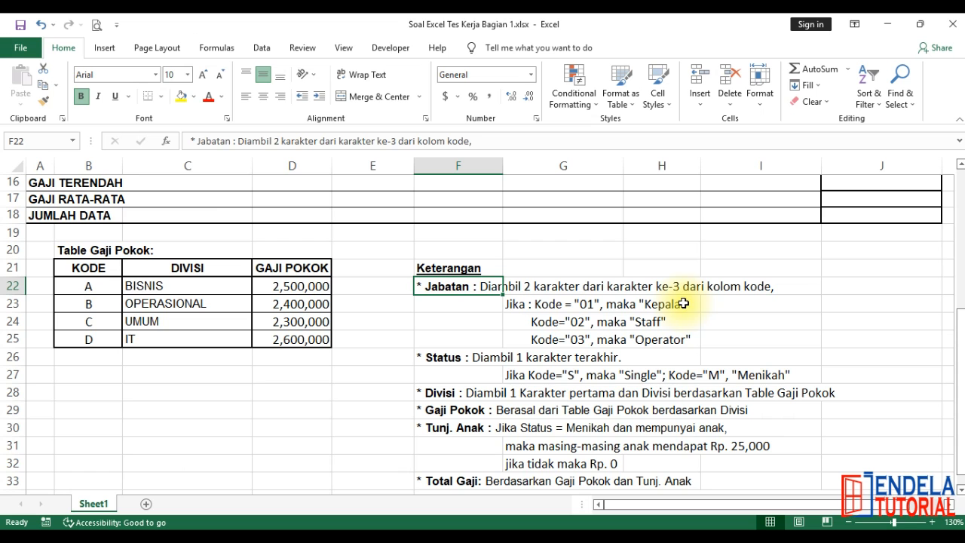
pyautogui.click(508, 312)
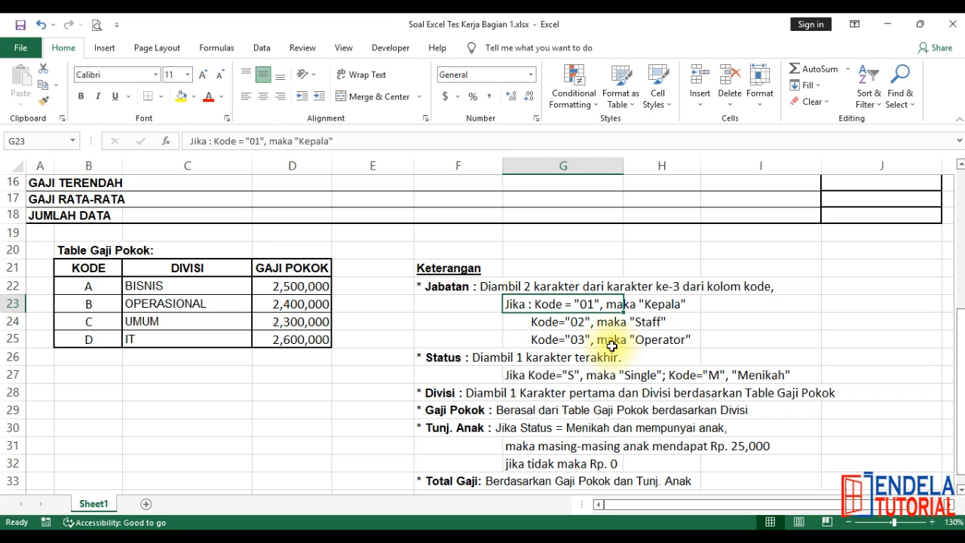
pyautogui.click(432, 309)
# Step: Start an IF formula in D4 whose test uses MID to take 2 characters from B4, starting at character 3
pyautogui.scroll(3, 413, 309)
pyautogui.scroll(2, 413, 308)
pyautogui.click(290, 245)
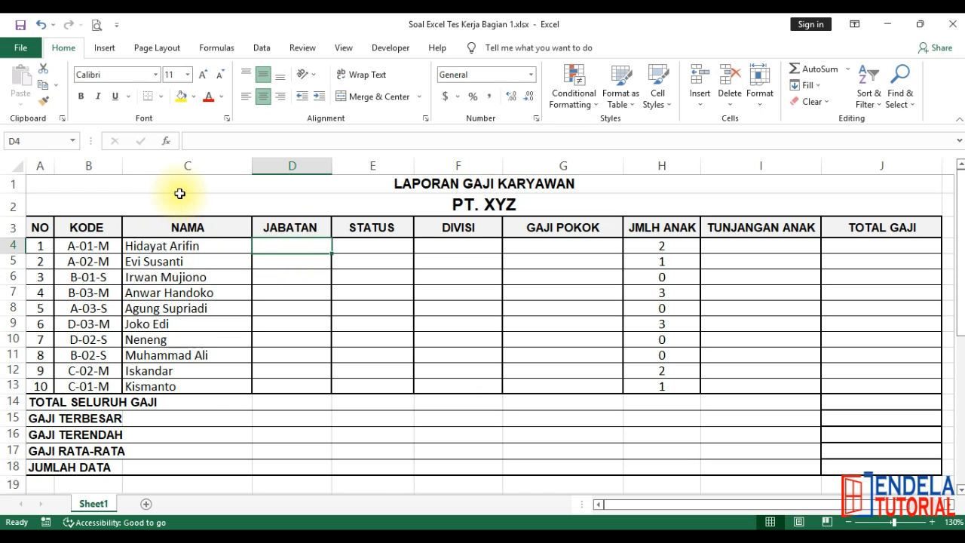
pyautogui.write('=if')
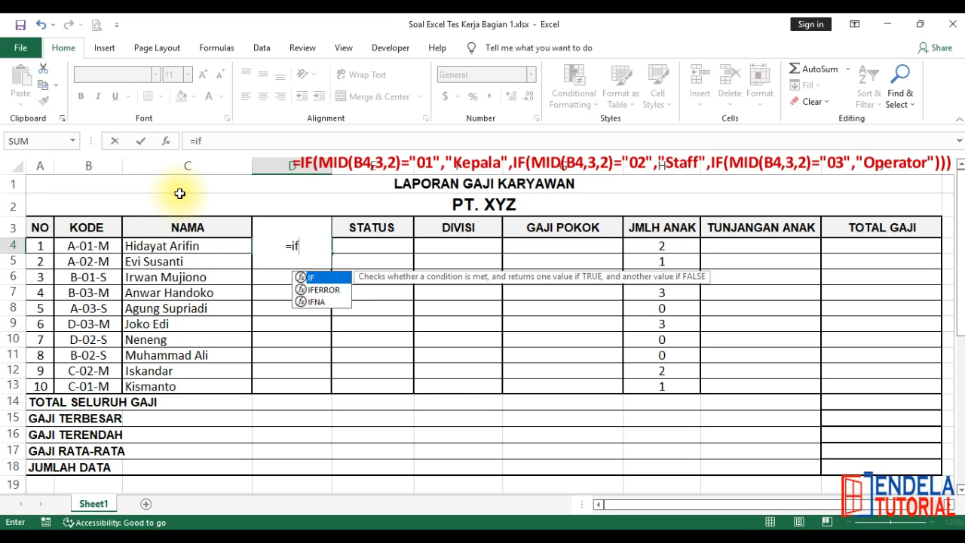
pyautogui.press('Tab')
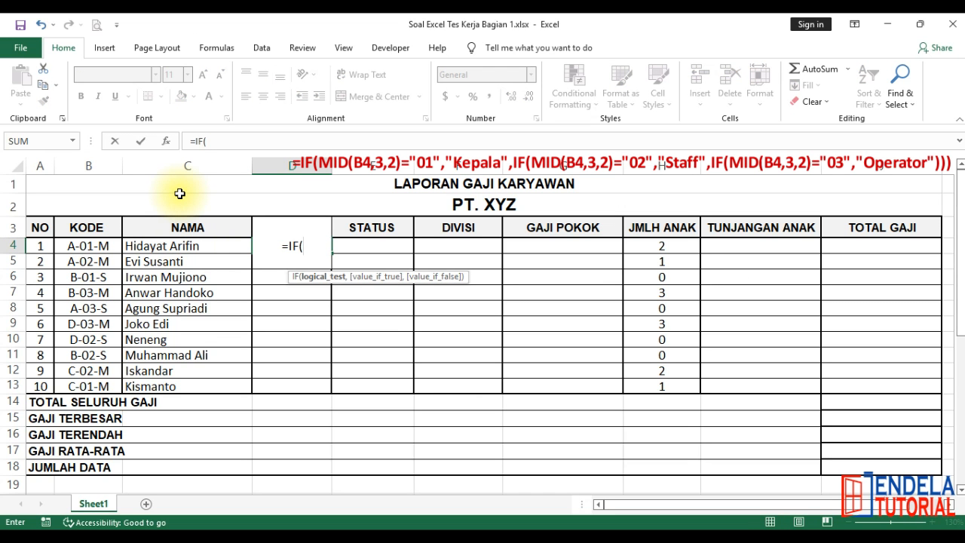
pyautogui.write('mid')
pyautogui.press('Tab')
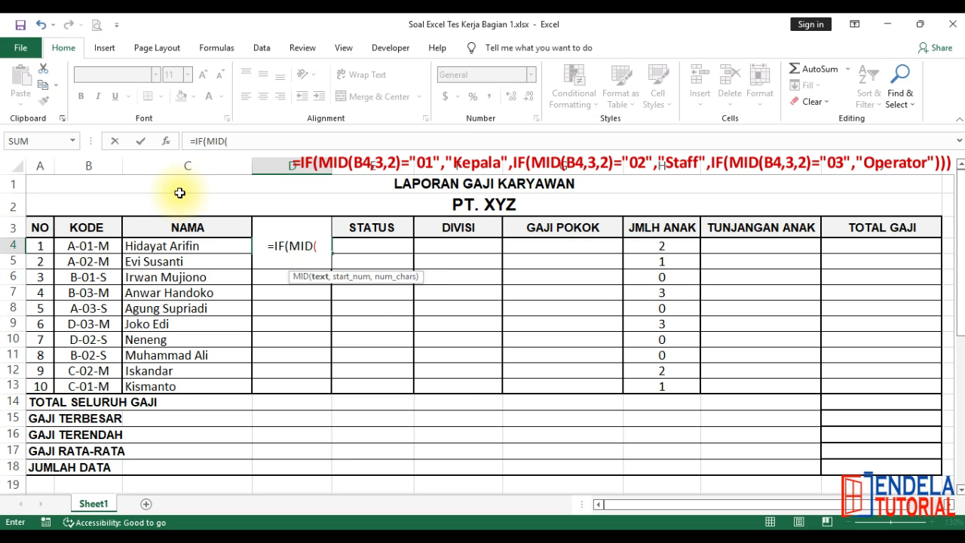
pyautogui.click(90, 247)
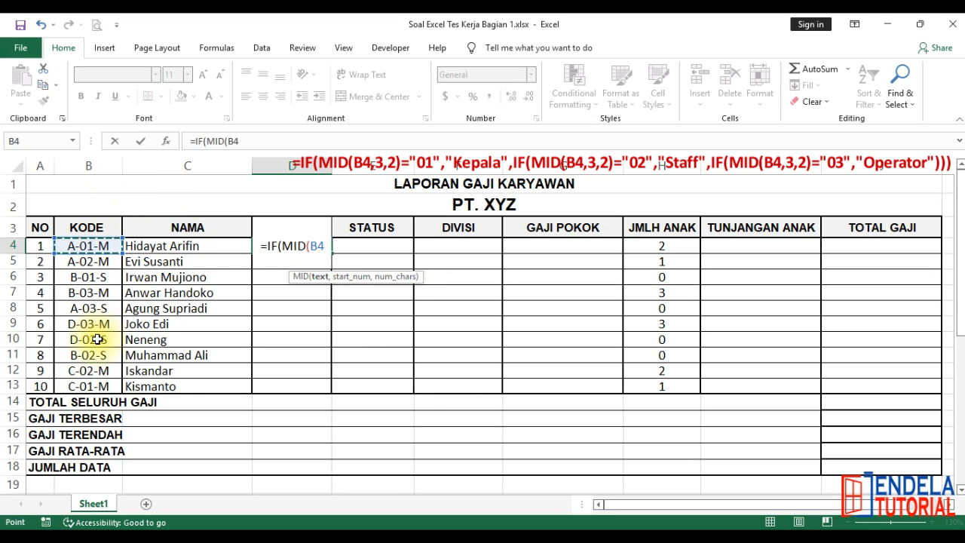
pyautogui.write(',')
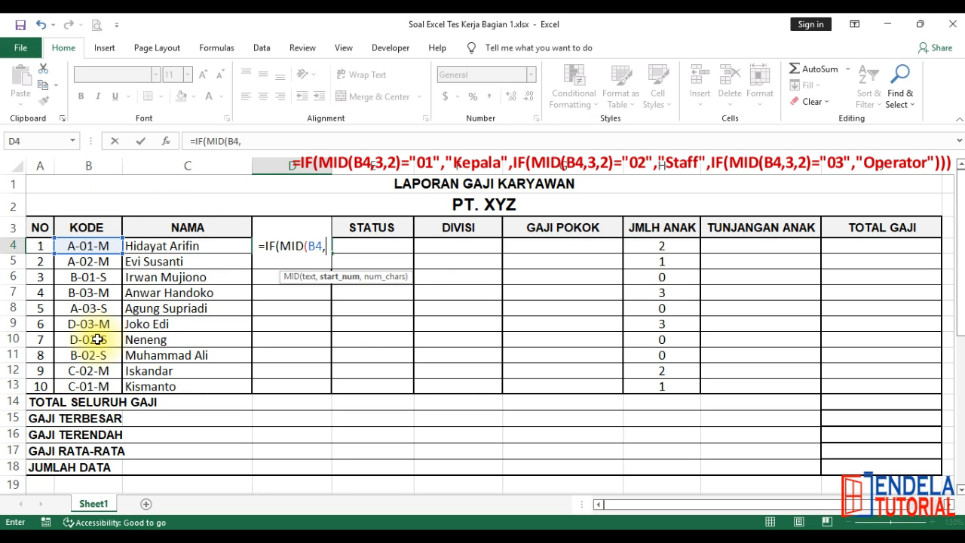
pyautogui.write('3')
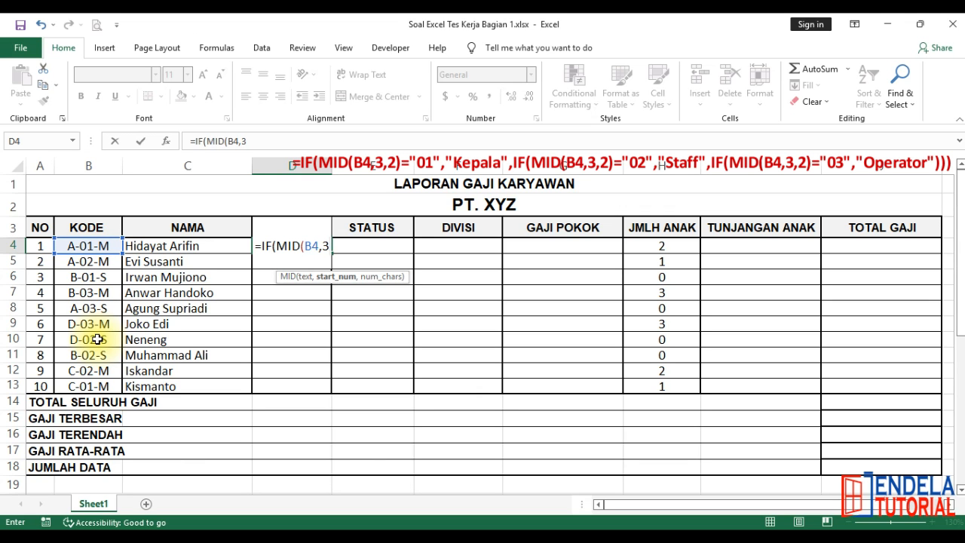
pyautogui.write(',')
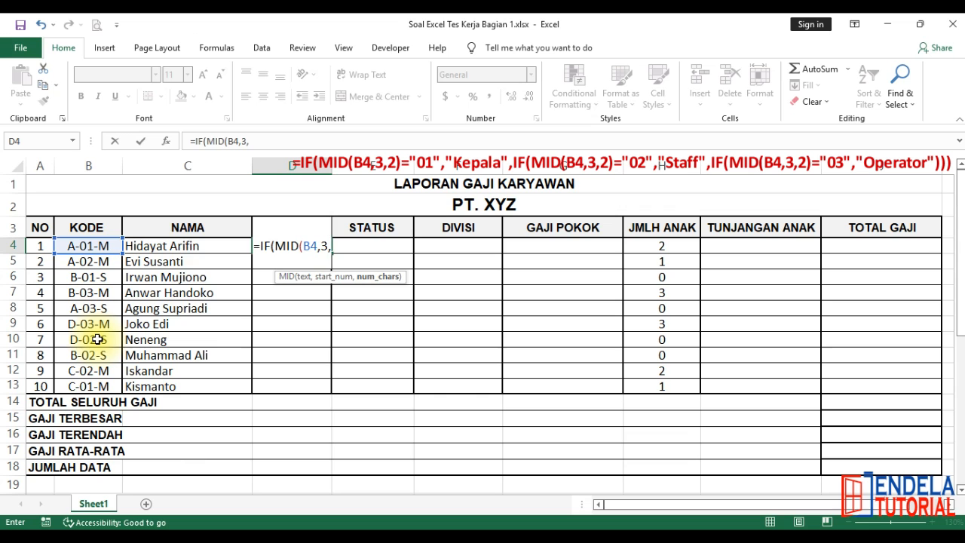
pyautogui.write('2')
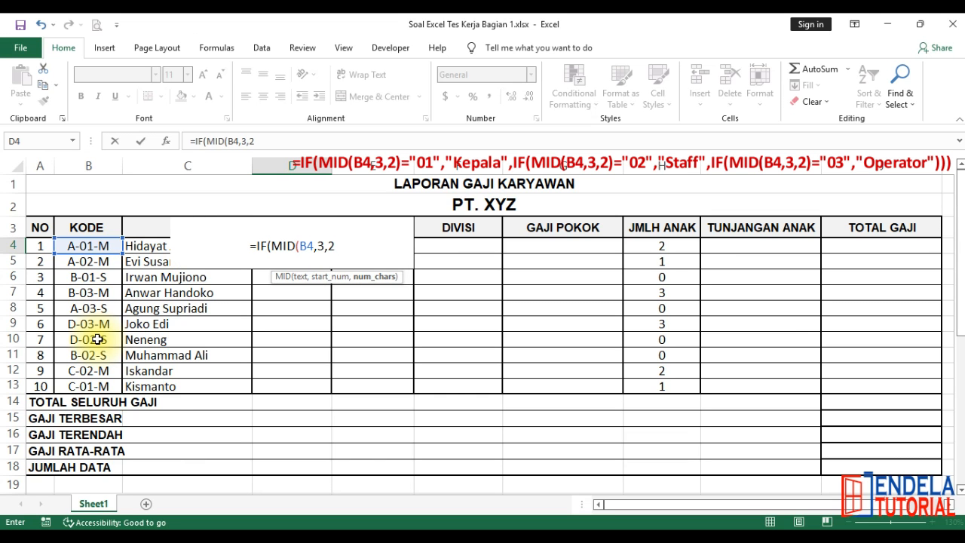
pyautogui.write(')')
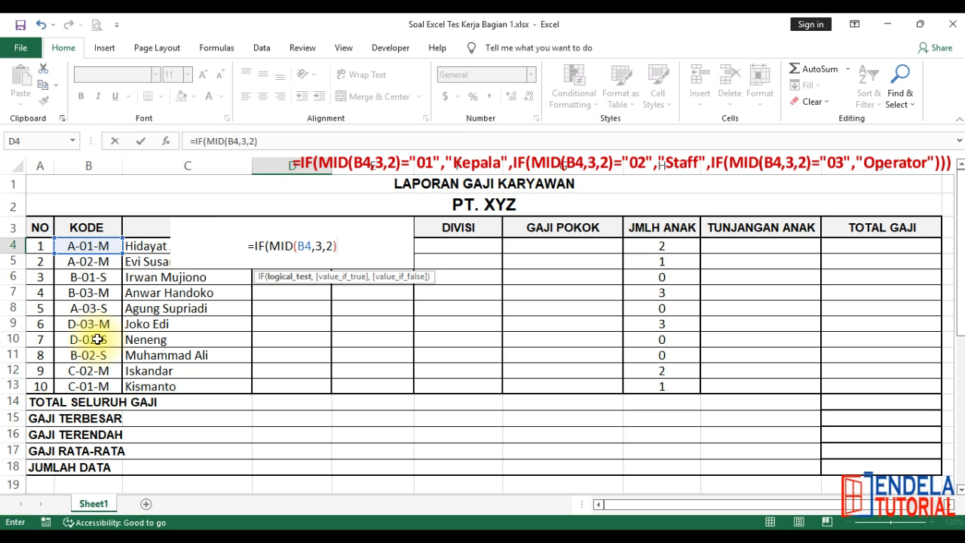
# Step: Complete the first IF test in D4 by comparing the MID result with the text "01"
pyautogui.write(',')
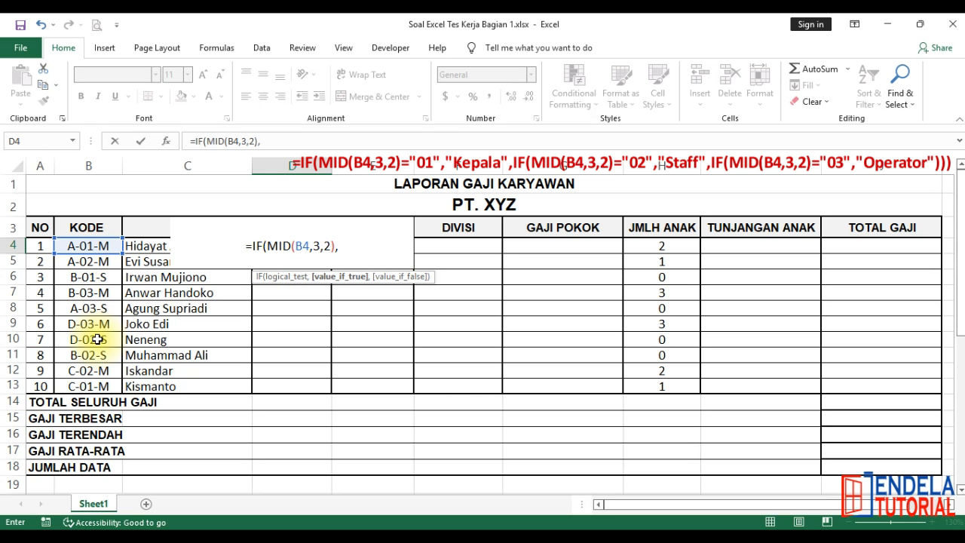
pyautogui.scroll(-4, 498, 339)
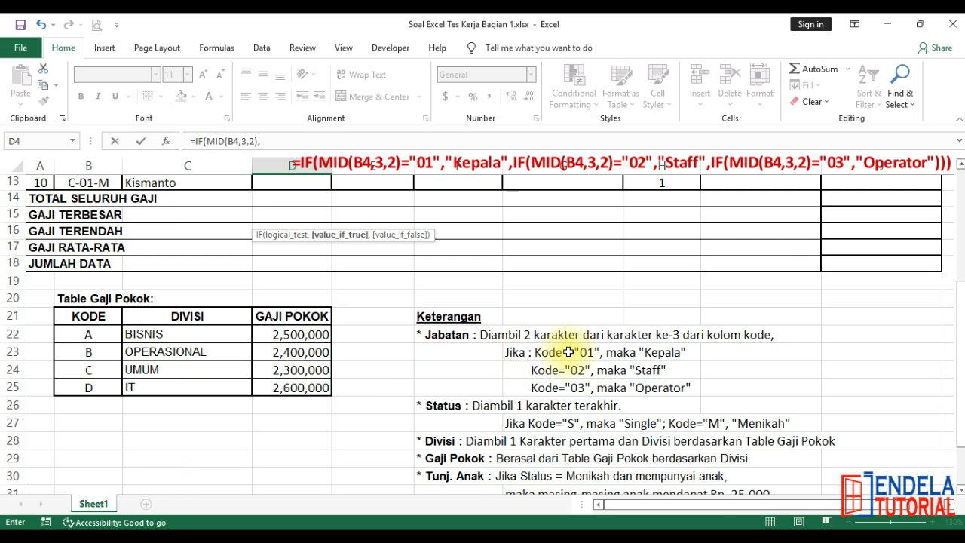
pyautogui.scroll(4, 442, 383)
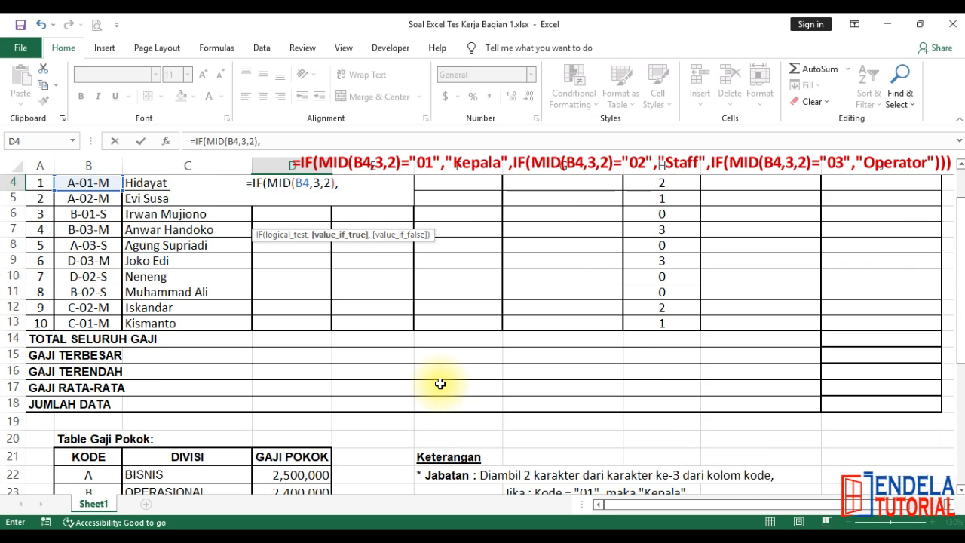
pyautogui.press('BackSpace')
pyautogui.write('="')
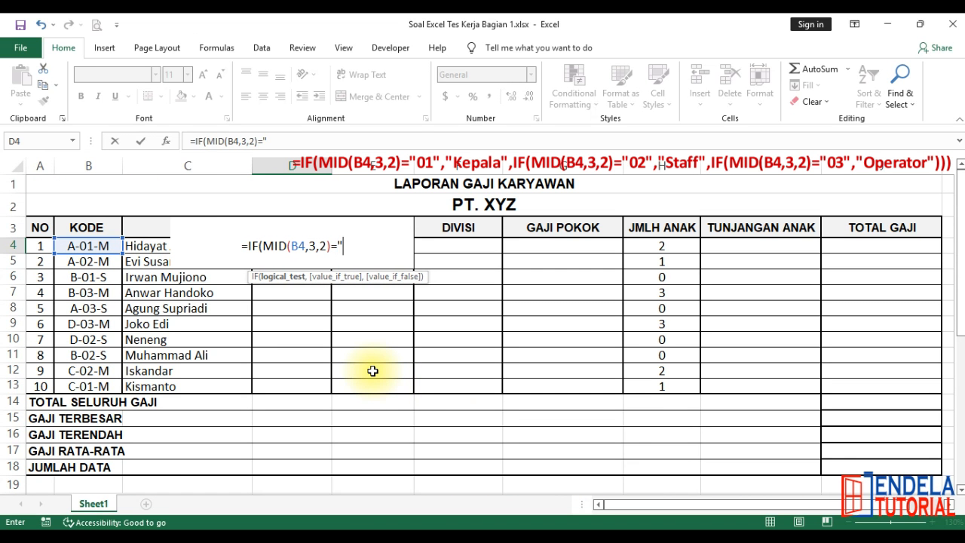
pyautogui.write('01')
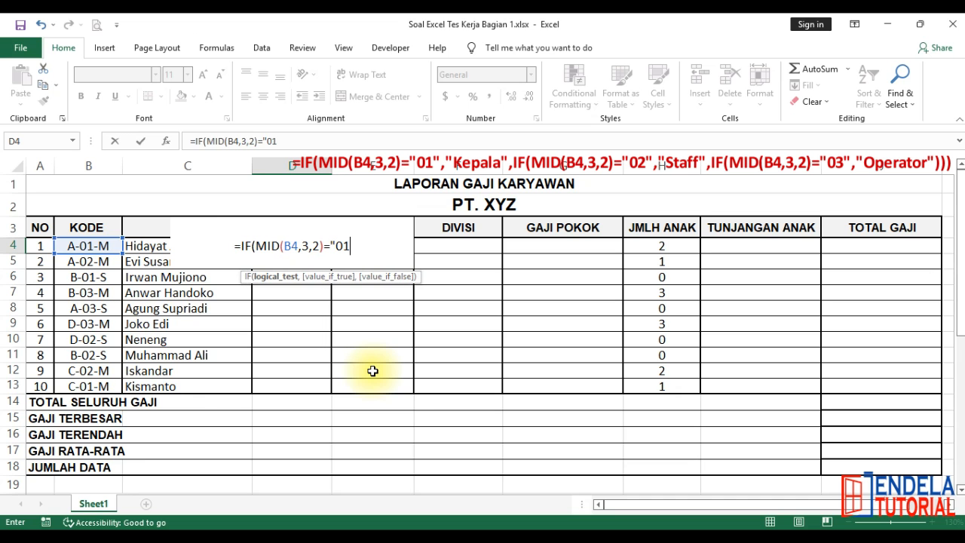
pyautogui.write('"')
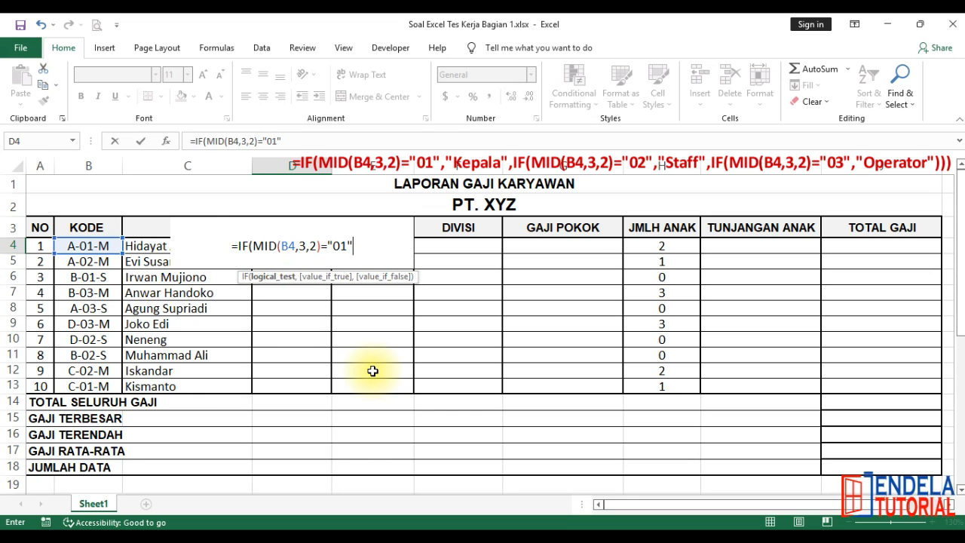
# Step: Set "Kepala" as the value the first IF in D4 returns when its test is true
pyautogui.write(',')
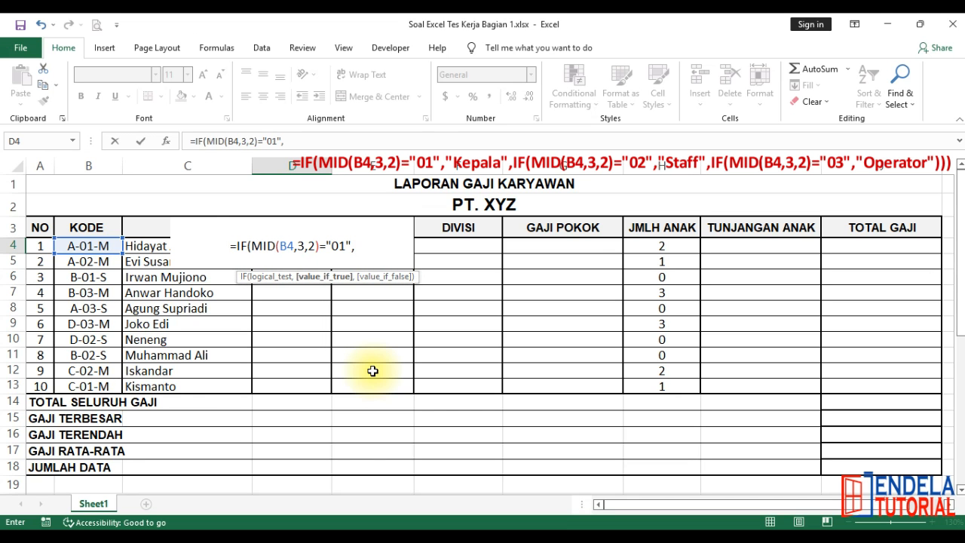
pyautogui.write('"Kepala')
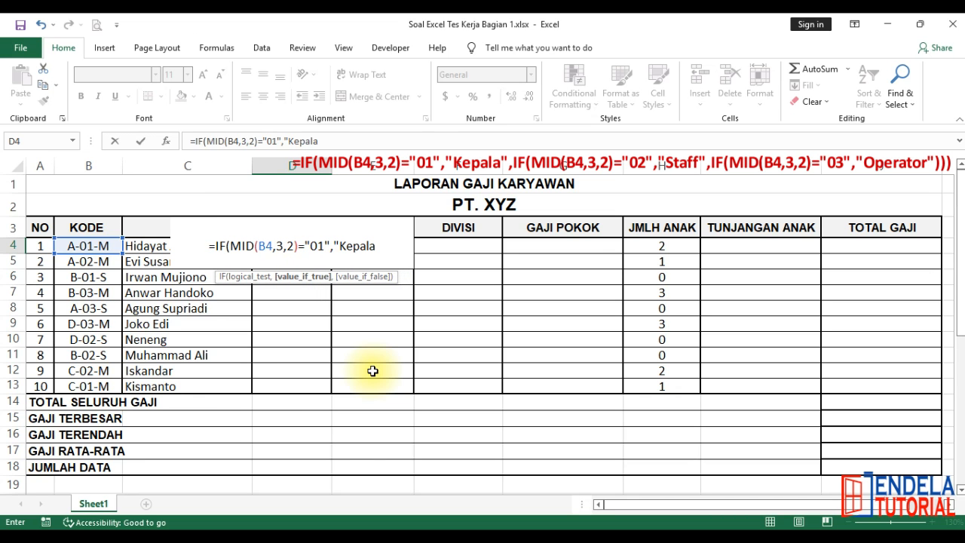
pyautogui.write('"')
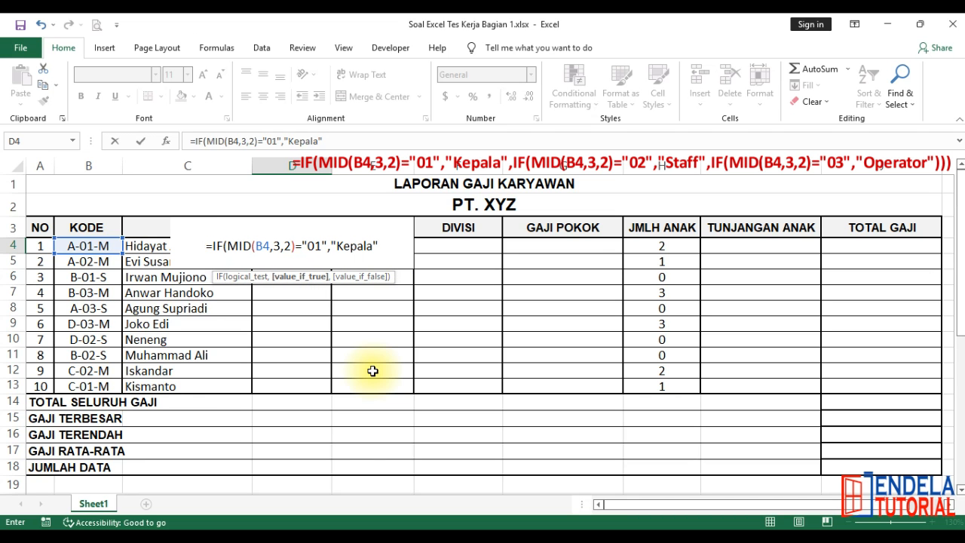
pyautogui.click(381, 245)
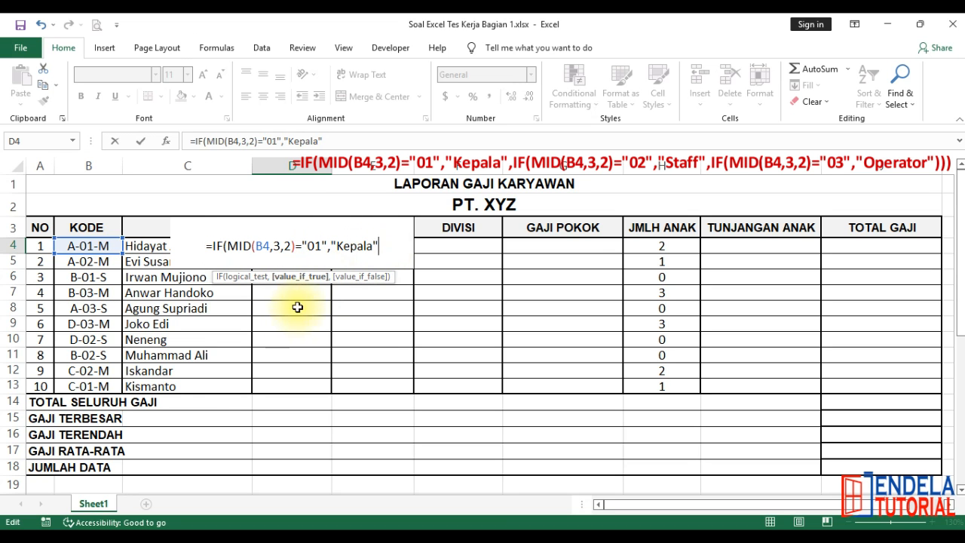
# Step: Nest a second IF as the false result in the D4 formula, testing whether MID(B4,3,2) equals "02"
pyautogui.write(',')
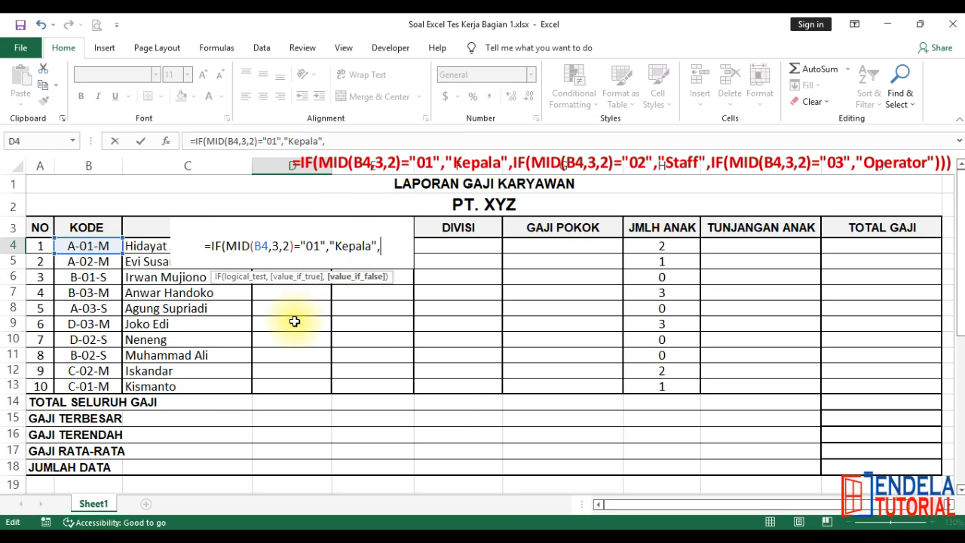
pyautogui.write('IF(')
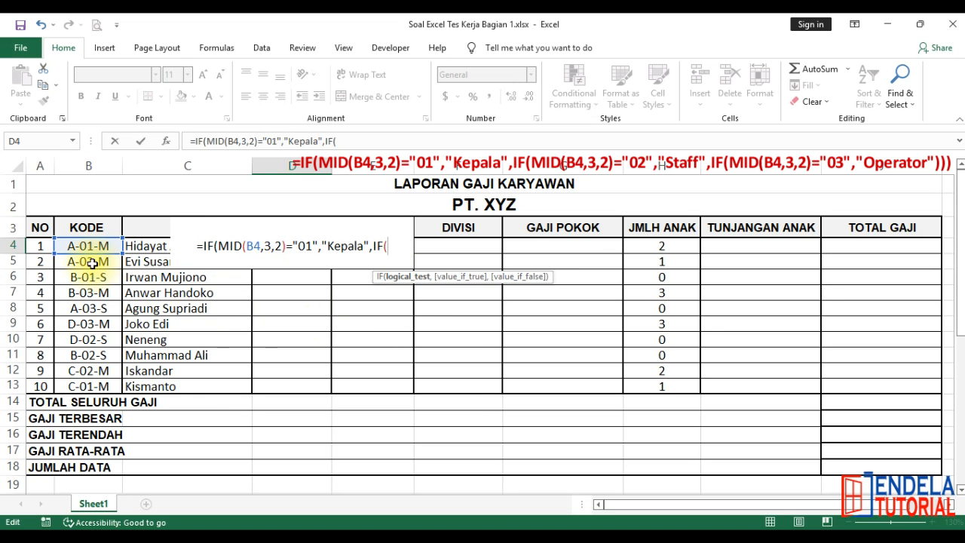
pyautogui.write('mid')
pyautogui.press('Tab')
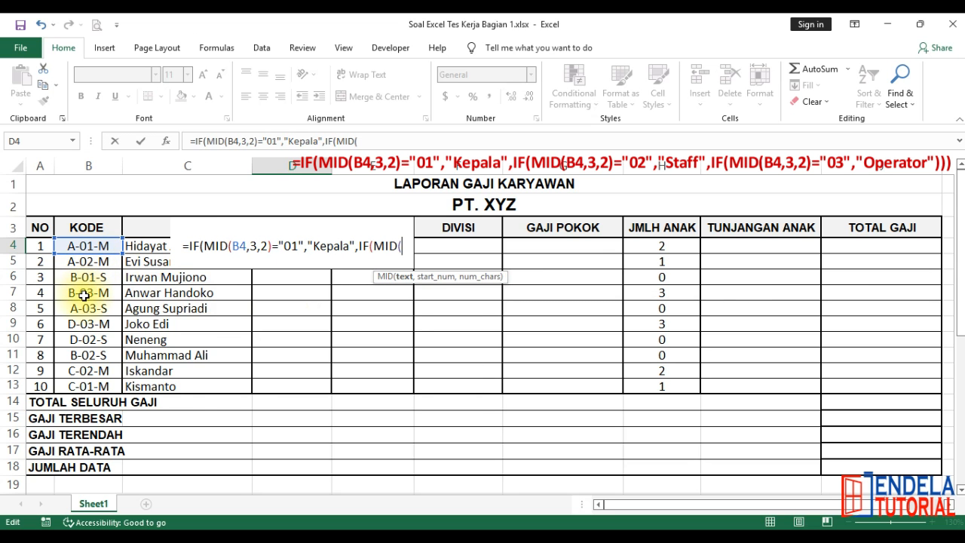
pyautogui.click(78, 245)
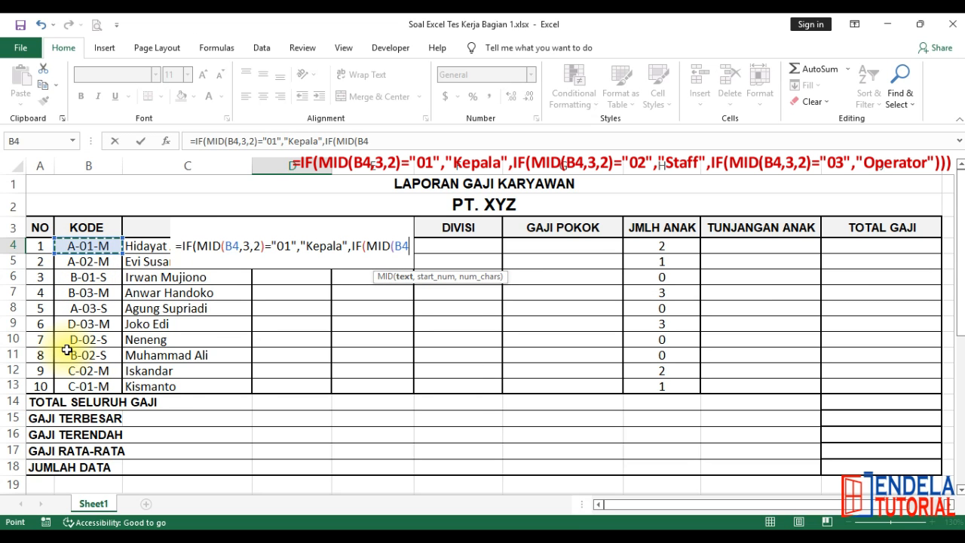
pyautogui.write(',3')
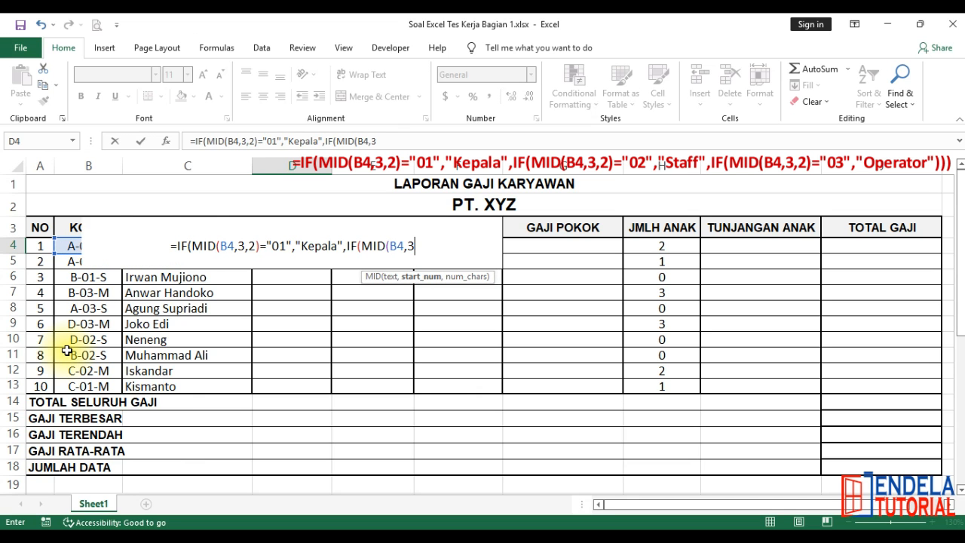
pyautogui.write(',')
pyautogui.write('2')
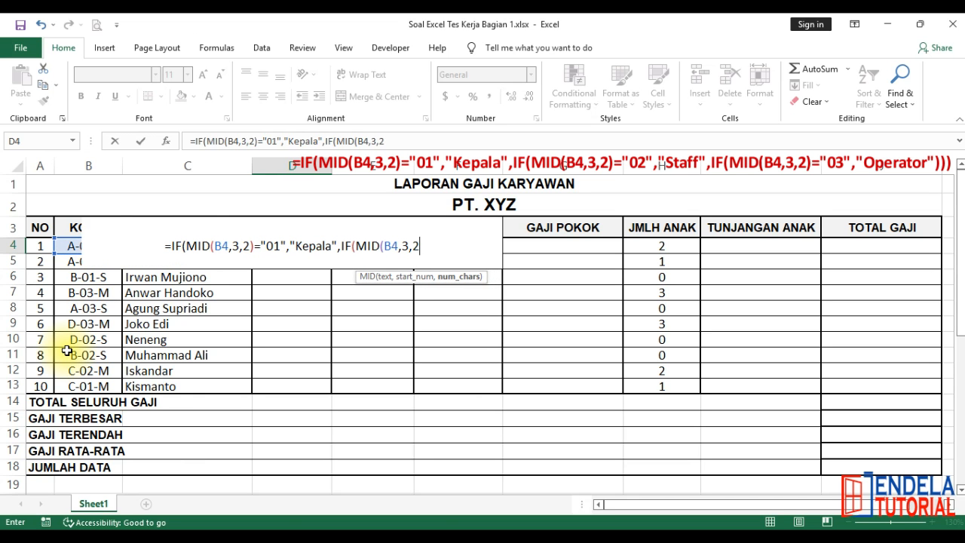
pyautogui.click(415, 246)
pyautogui.press('Right')
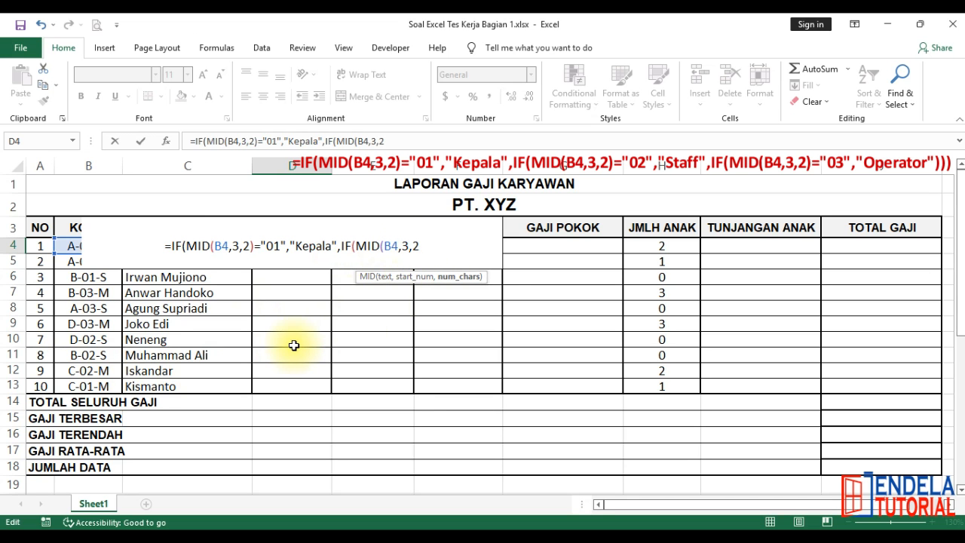
pyautogui.write(')="02"')
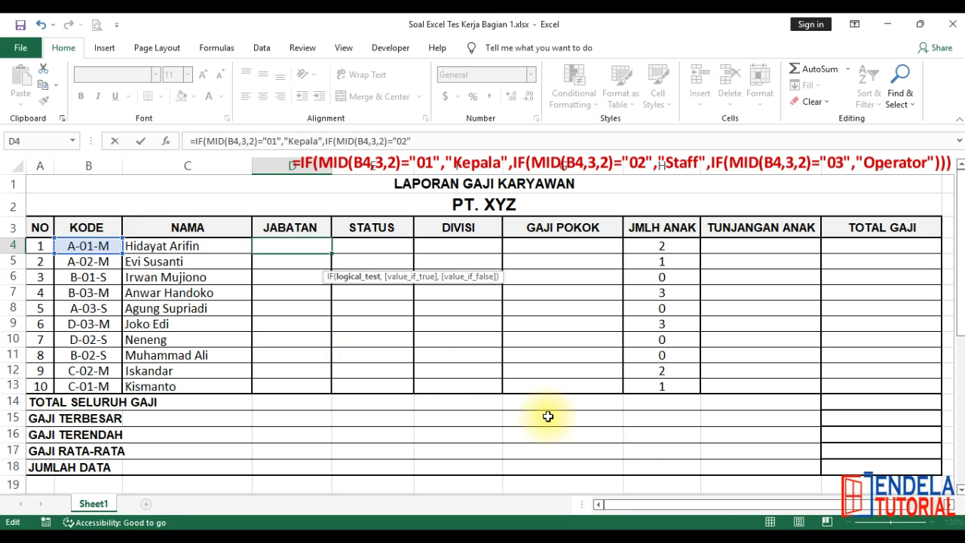
# Step: Set "Staff" as the true result of the second IF, following the Jabatan rule in the Keterangan notes
pyautogui.scroll(-4, 549, 415)
pyautogui.scroll(4, 609, 380)
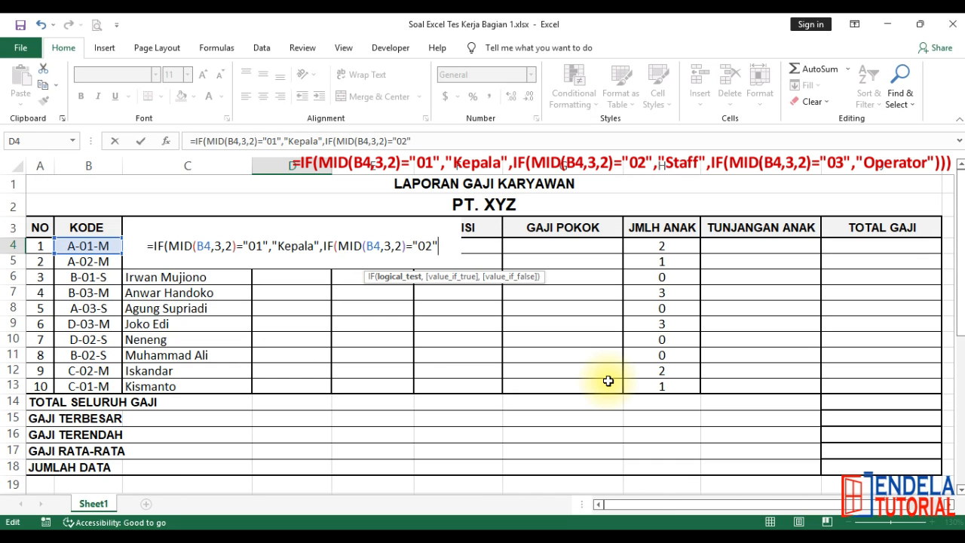
pyautogui.write(',')
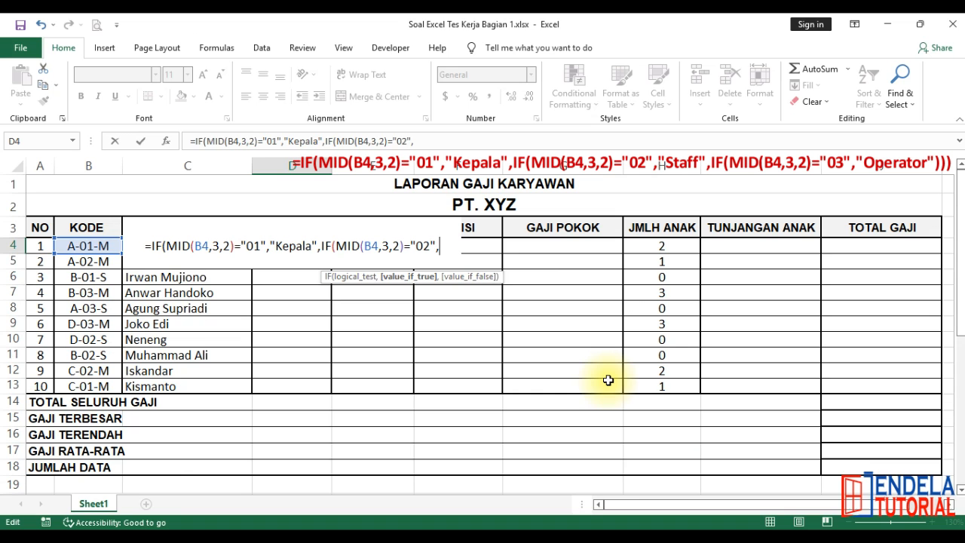
pyautogui.write('"')
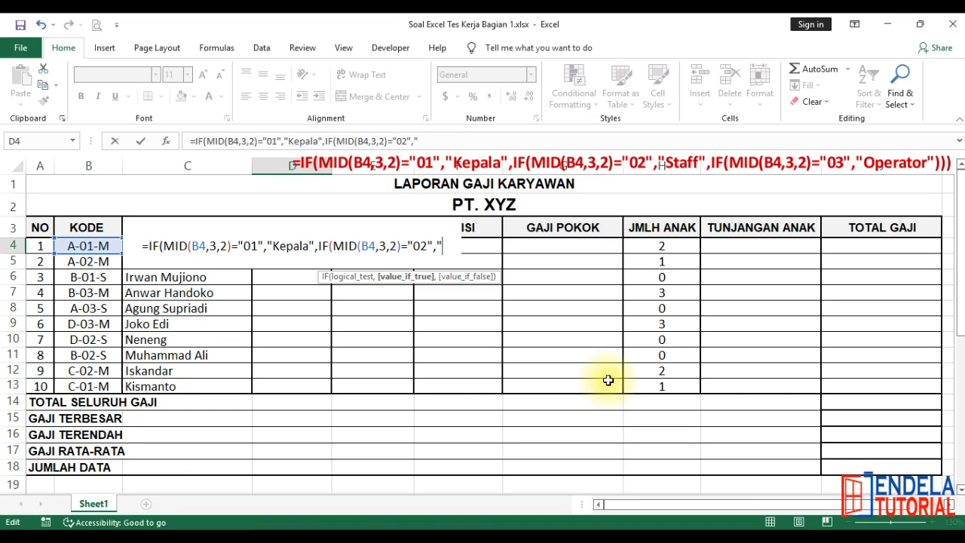
pyautogui.write('S')
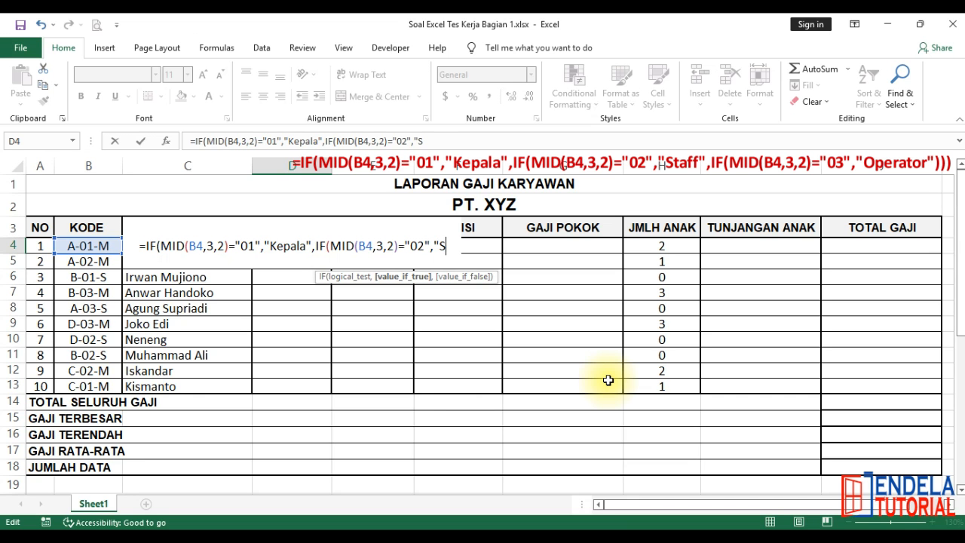
pyautogui.write('taff"')
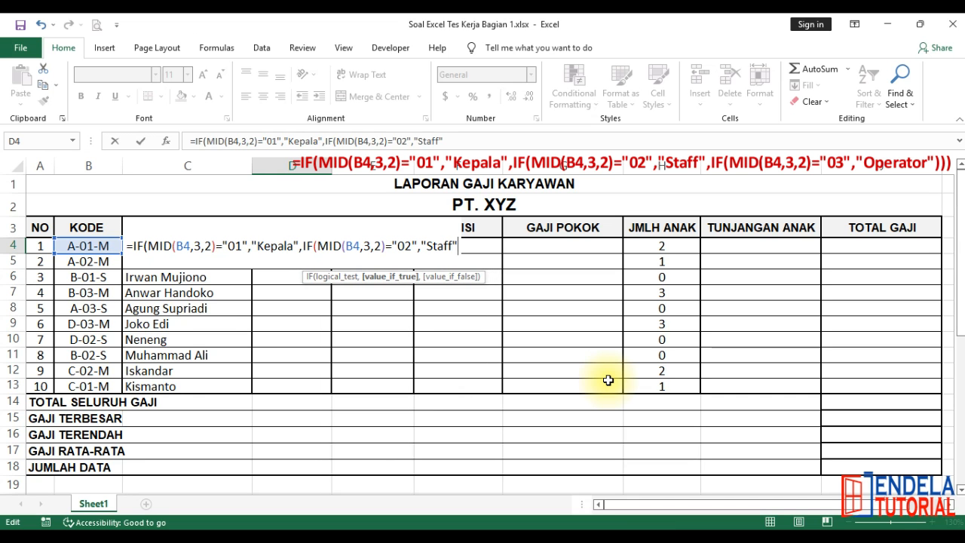
# Step: Nest a third IF in the D4 formula, reusing a copy of the second IF's MID(B4,3,2) expression to test for "03"
pyautogui.write(',')
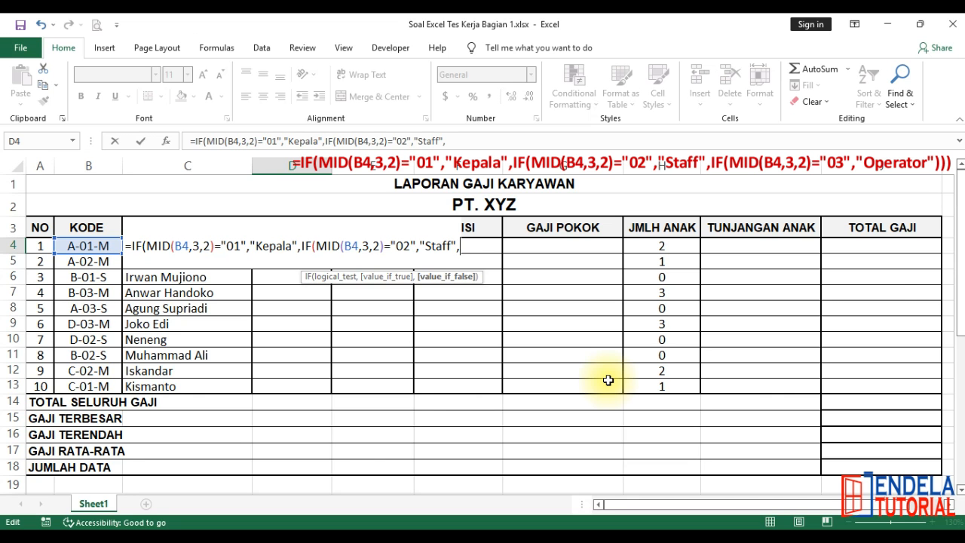
pyautogui.write('IF(')
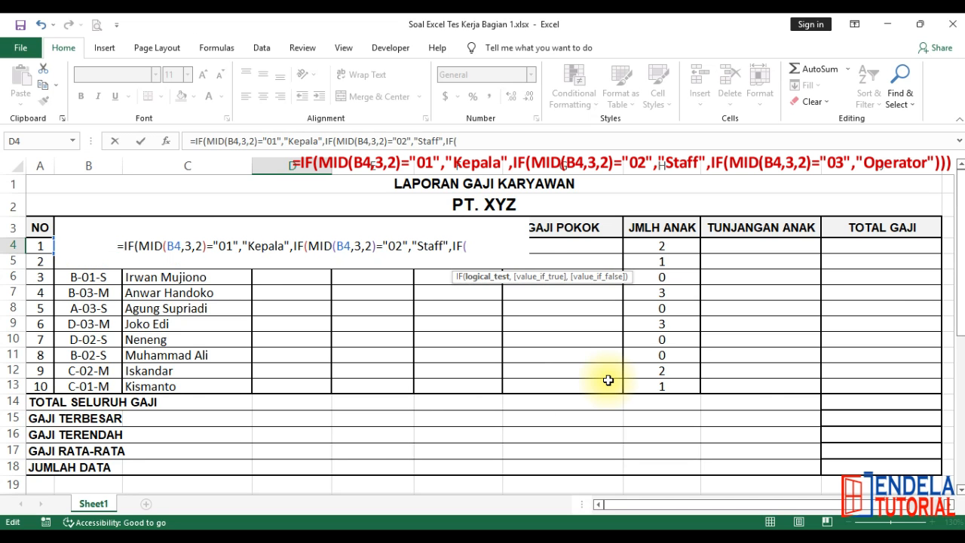
pyautogui.click(311, 245)
pyautogui.moveTo(321, 246); pyautogui.dragTo(381, 244)
pyautogui.hotkey('ctrl', 'c')
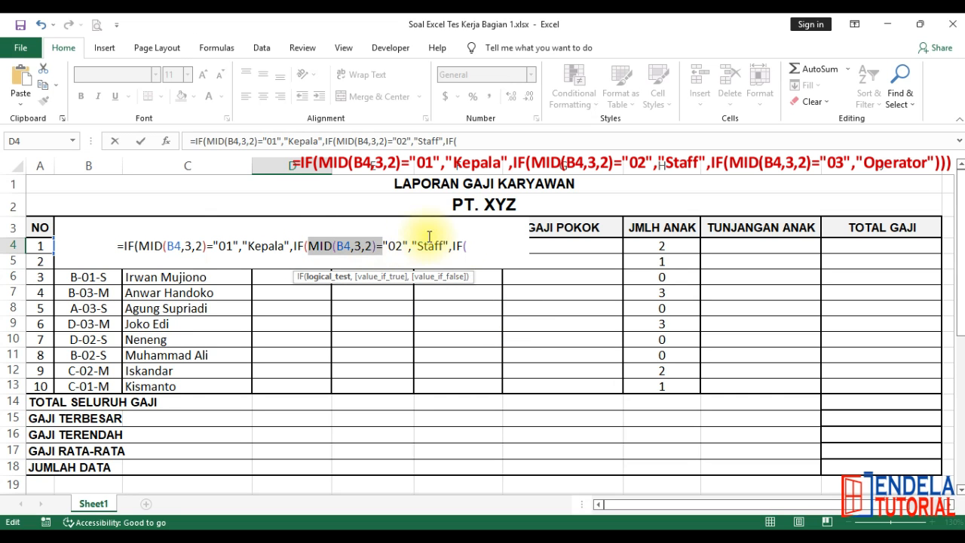
pyautogui.click(471, 246)
pyautogui.hotkey('ctrl', 'v')
pyautogui.write('=')
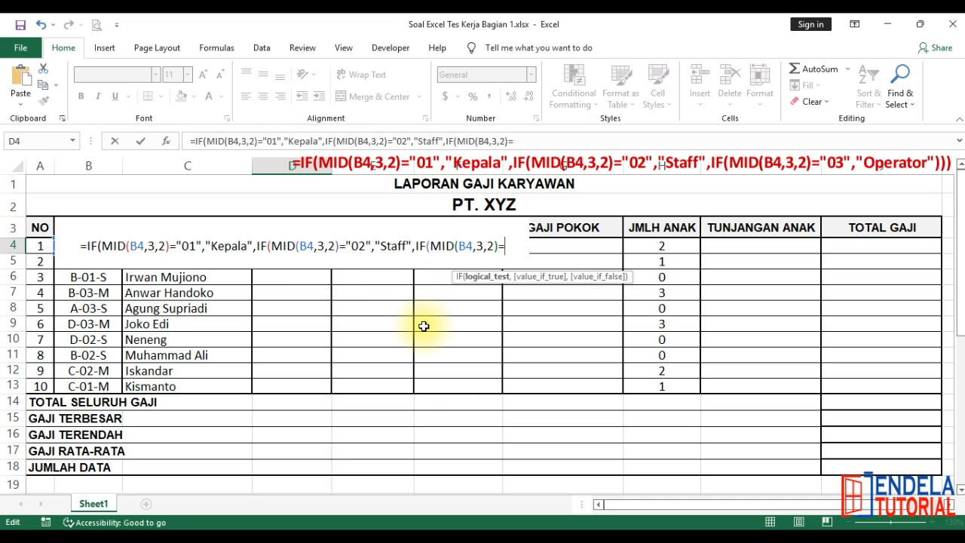
pyautogui.write('"03')
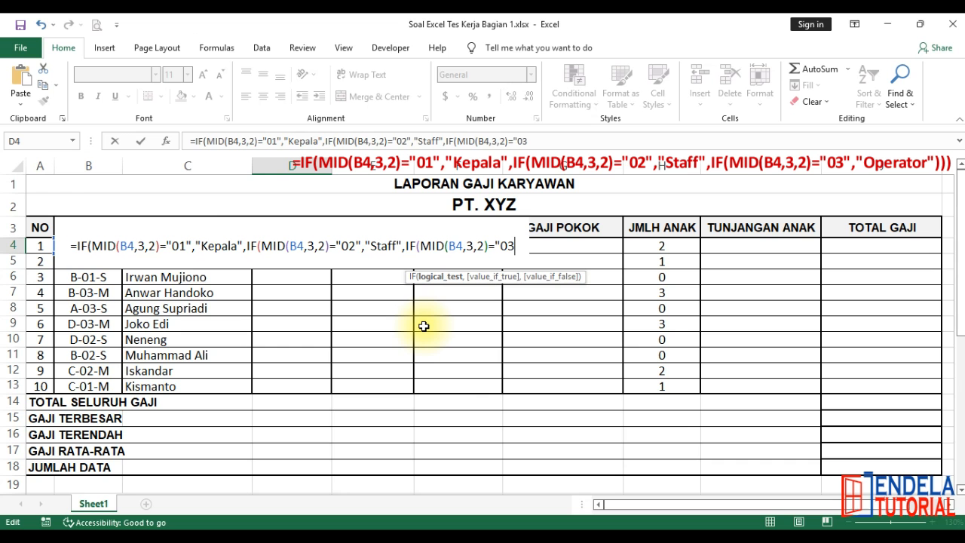
pyautogui.write('",')
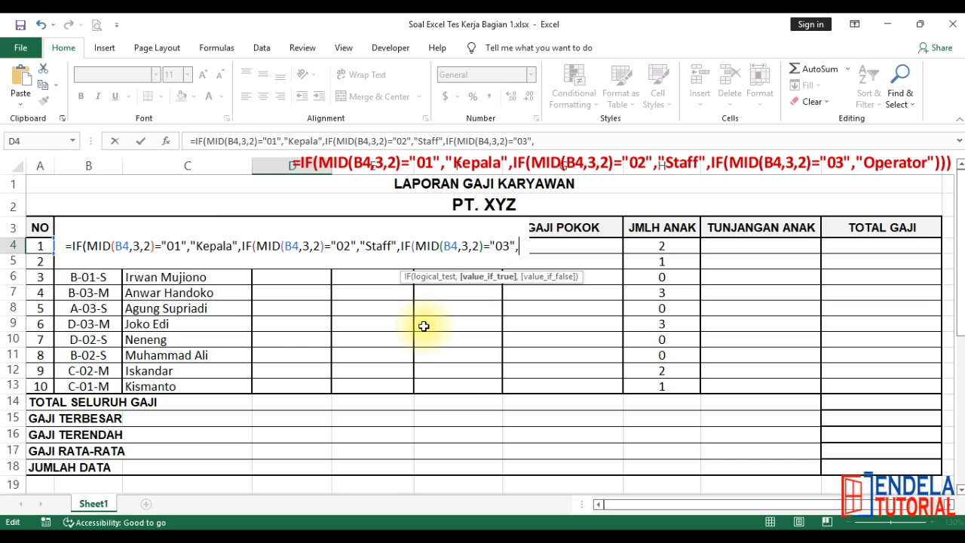
# Step: Set "Operator" as the true result of the third IF in D4 and enter the formula, accepting the proposed closing-parenthesis correction
pyautogui.scroll(-3, 424, 326)
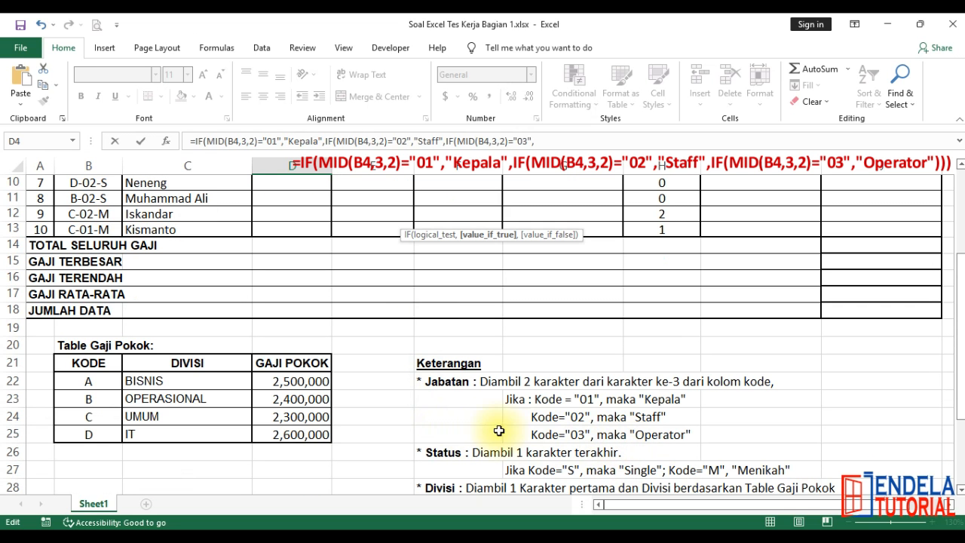
pyautogui.scroll(3, 432, 373)
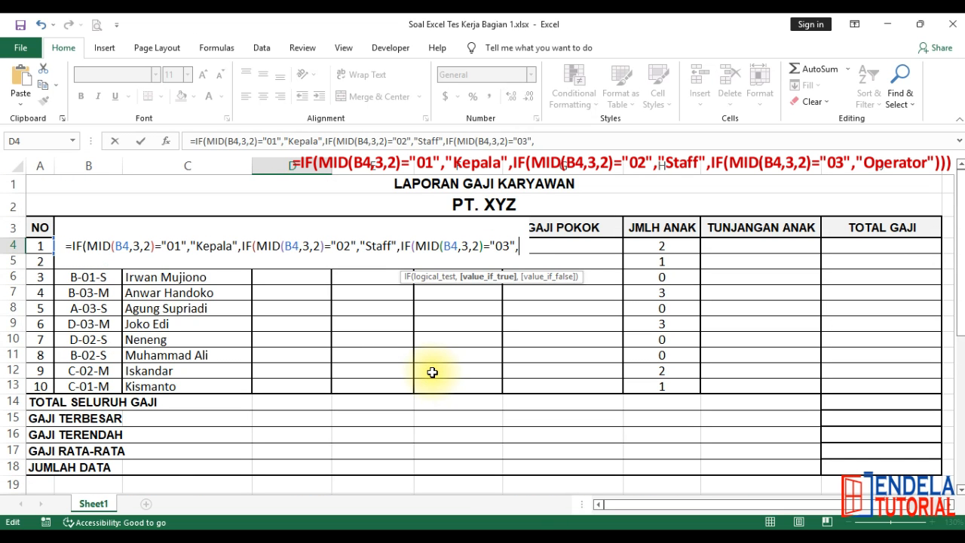
pyautogui.write('"')
pyautogui.write('Ope')
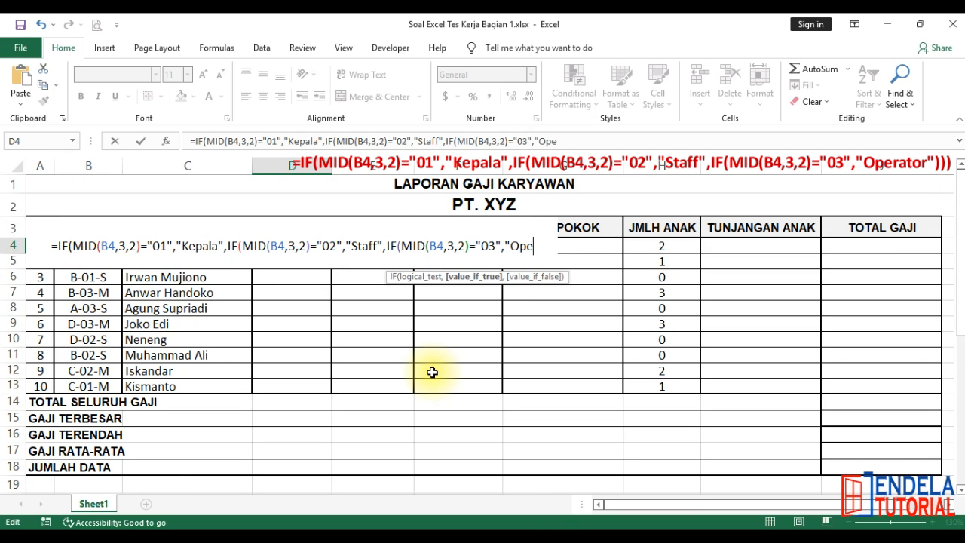
pyautogui.write('rator"')
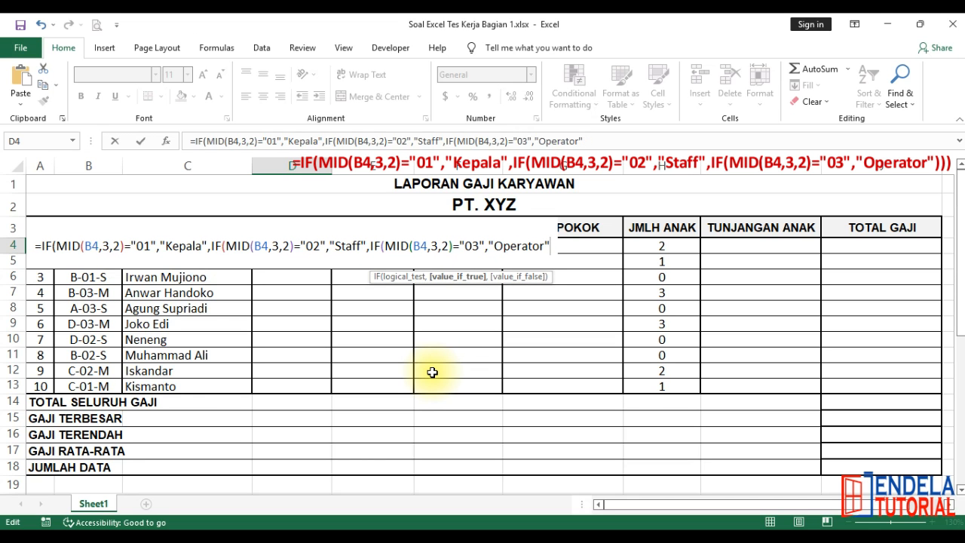
pyautogui.press('Return')
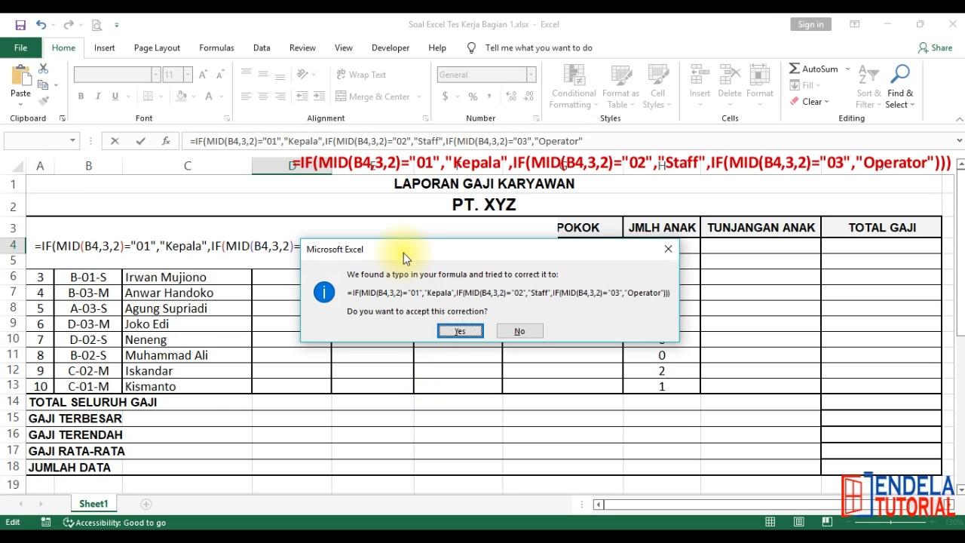
pyautogui.moveTo(403, 253); pyautogui.dragTo(387, 323)
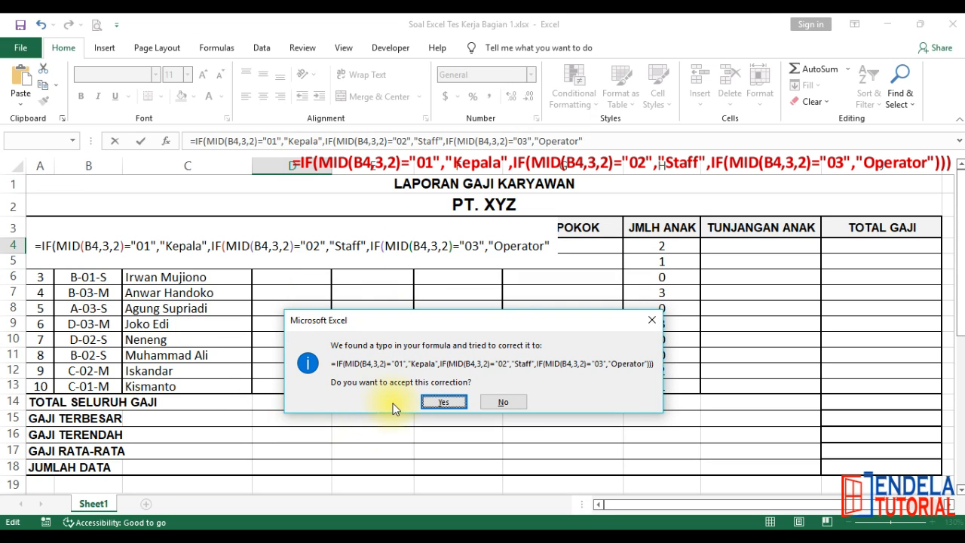
pyautogui.click(444, 402)
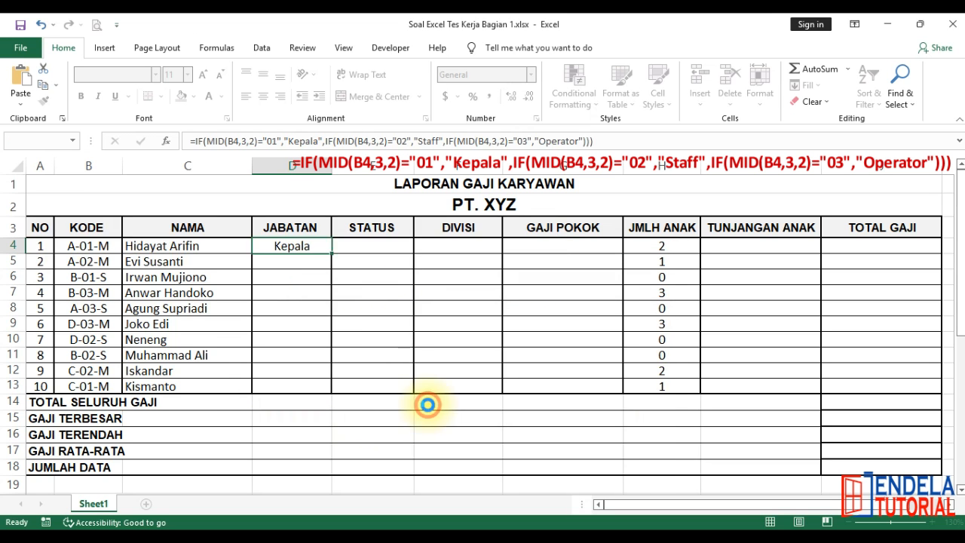
# Step: Fill the JABATAN formula from D4 down through D13
pyautogui.click(295, 245)
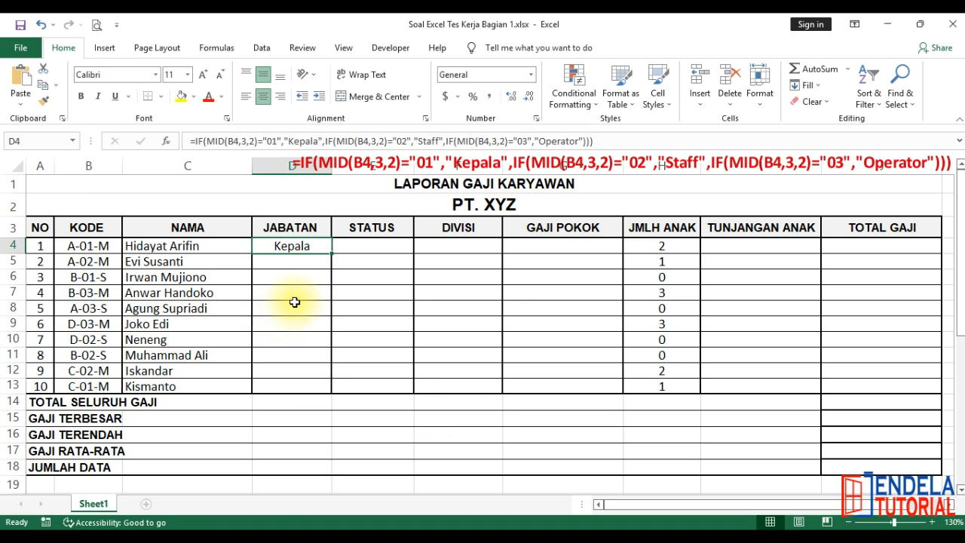
pyautogui.moveTo(332, 254); pyautogui.dragTo(324, 389)
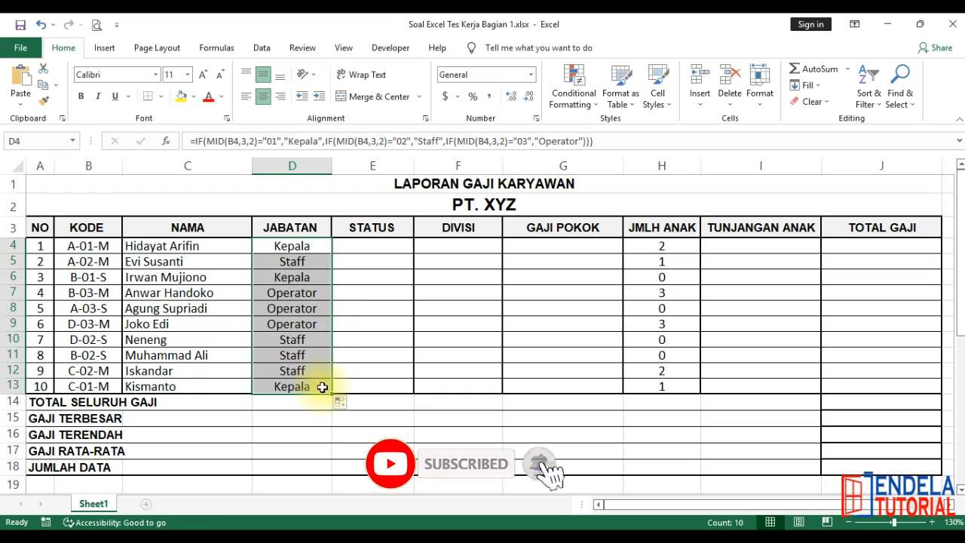
# Step: Check the filled JABATAN results in D4, D5 and D7 against their KODE values and the Jabatan rule in the Keterangan notes
pyautogui.click(287, 242)
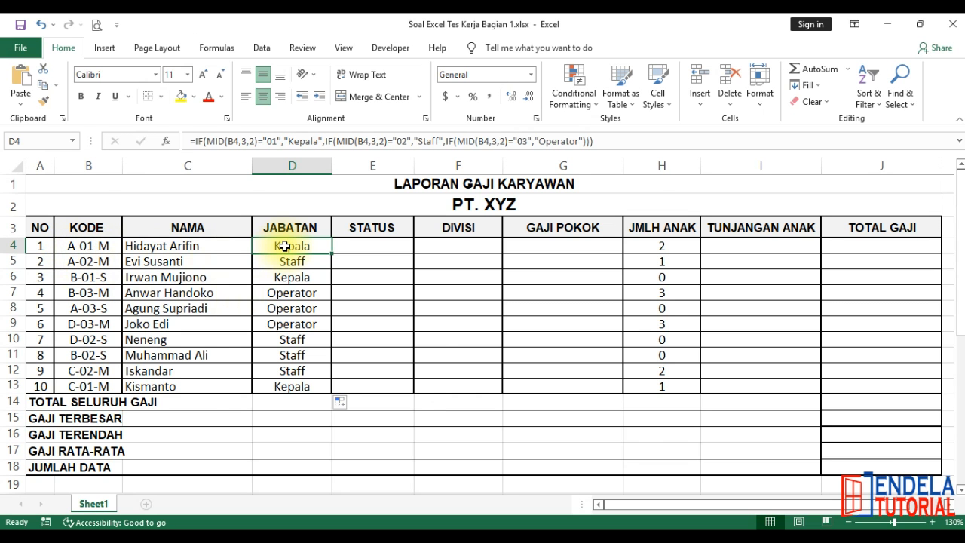
pyautogui.scroll(-4, 420, 339)
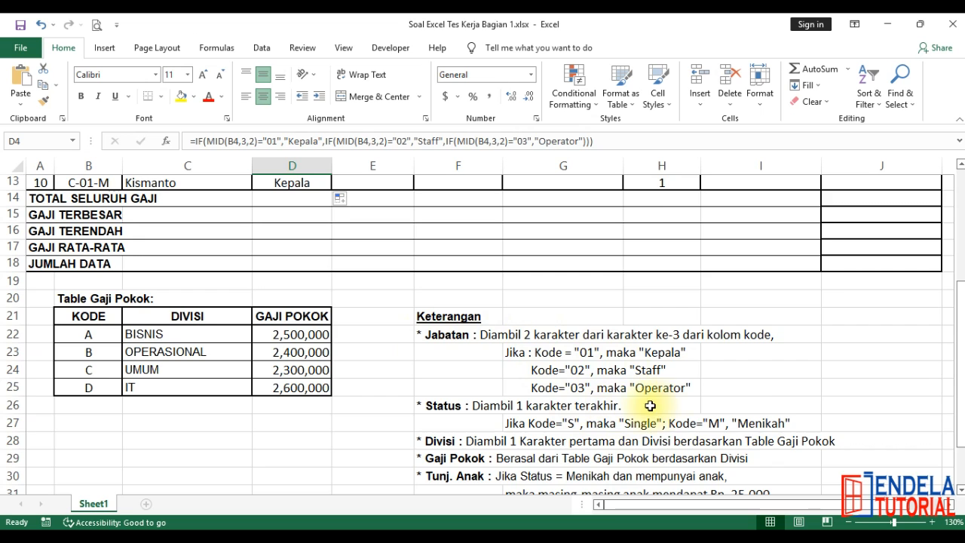
pyautogui.scroll(4, 580, 392)
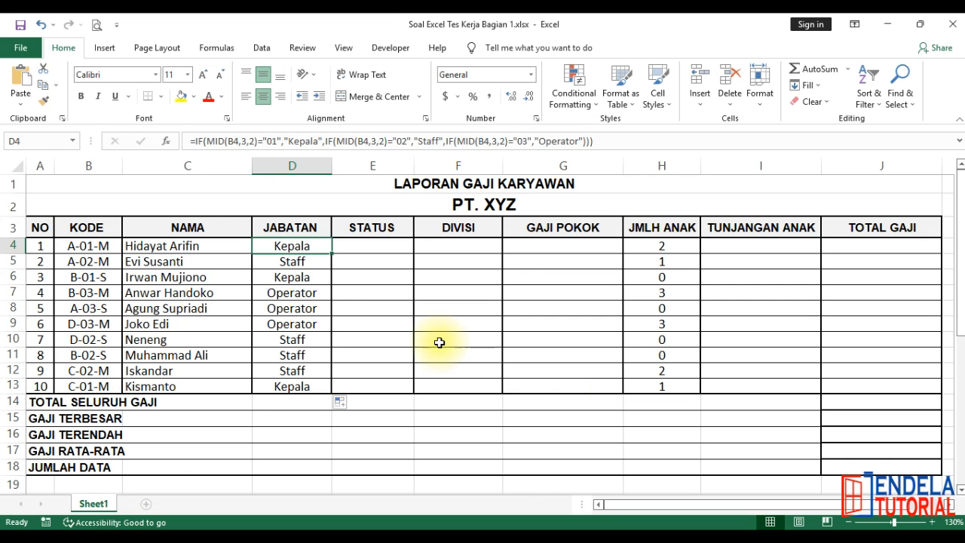
pyautogui.click(296, 264)
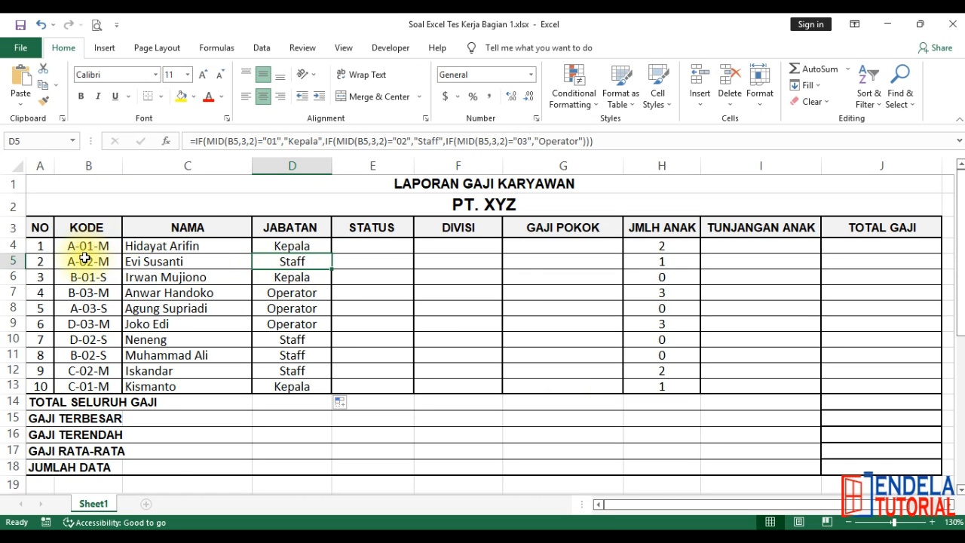
pyautogui.click(270, 294)
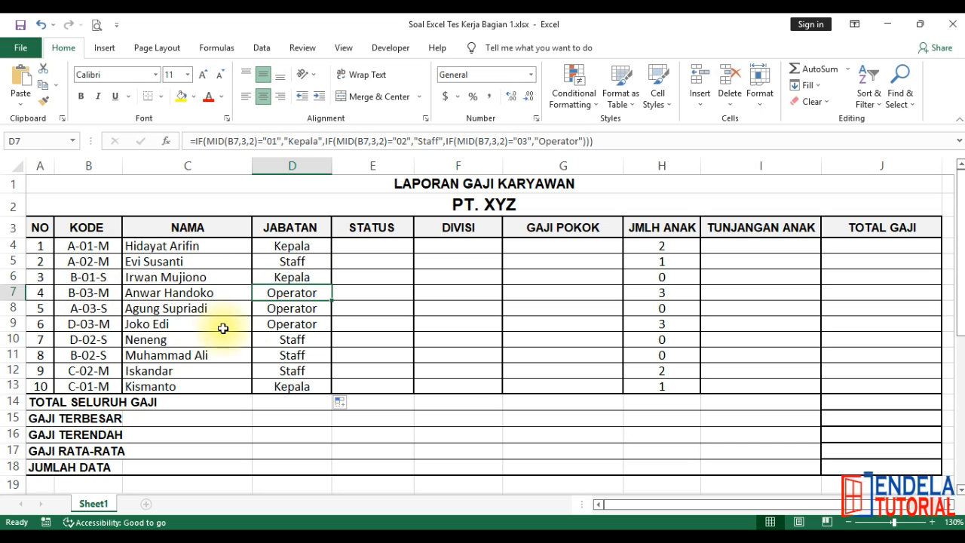
# Step: Examine the test, true and false arguments of the nested IFs in the D4 formula, leaving the formula unedited
pyautogui.click(292, 247)
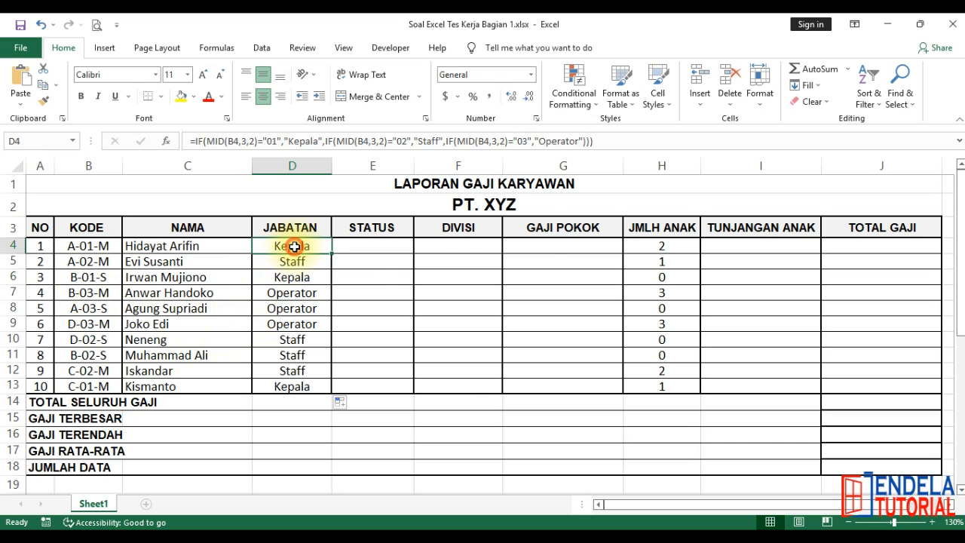
pyautogui.doubleClick(294, 248)
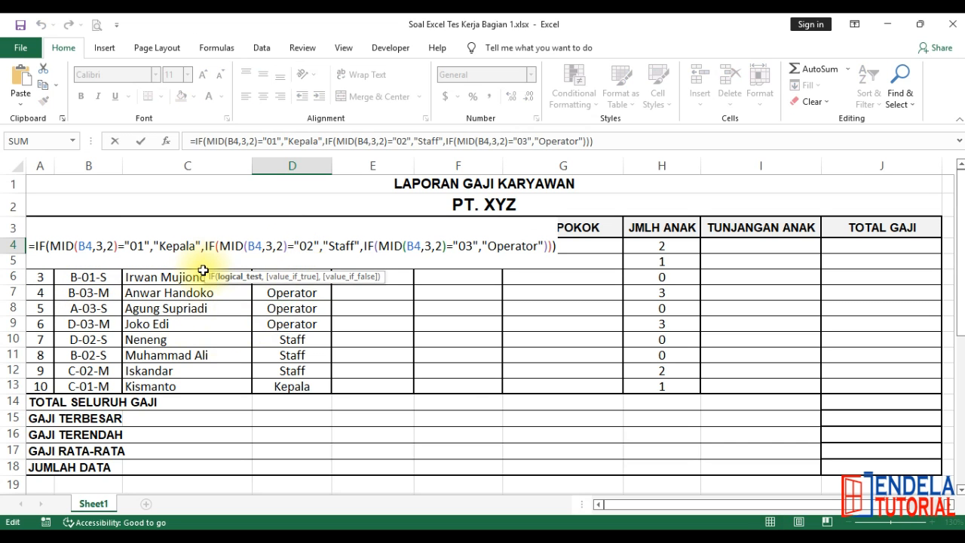
pyautogui.click(152, 249)
pyautogui.click(204, 246)
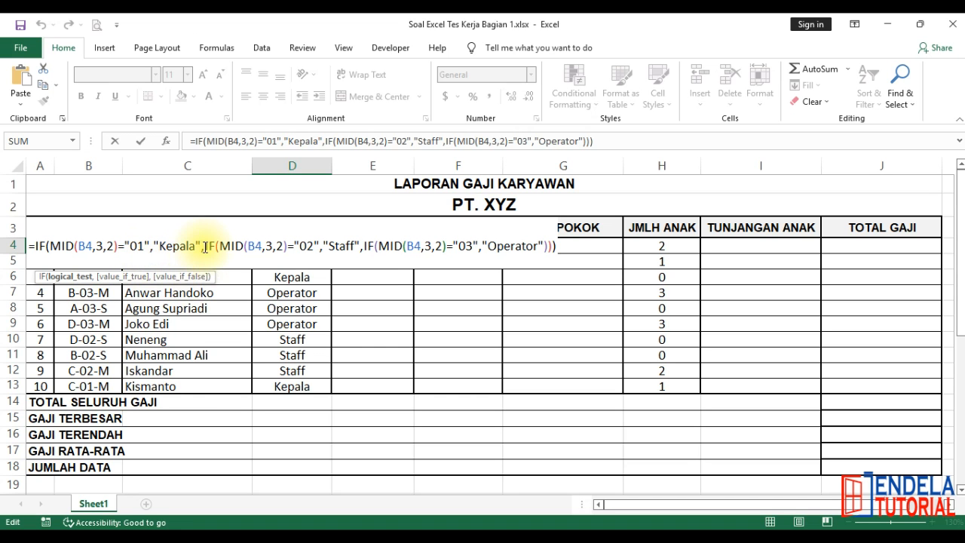
pyautogui.click(324, 247)
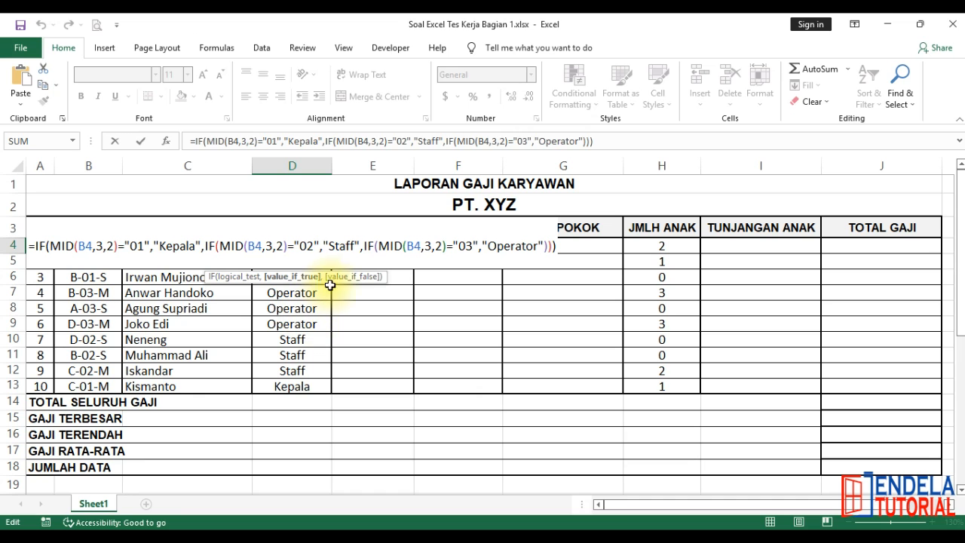
pyautogui.click(363, 246)
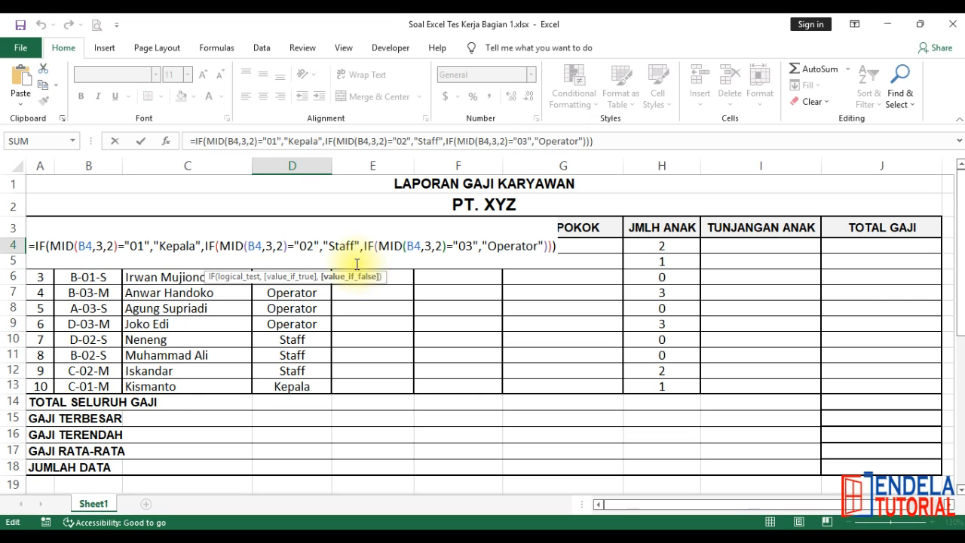
pyautogui.click(327, 243)
pyautogui.click(315, 243)
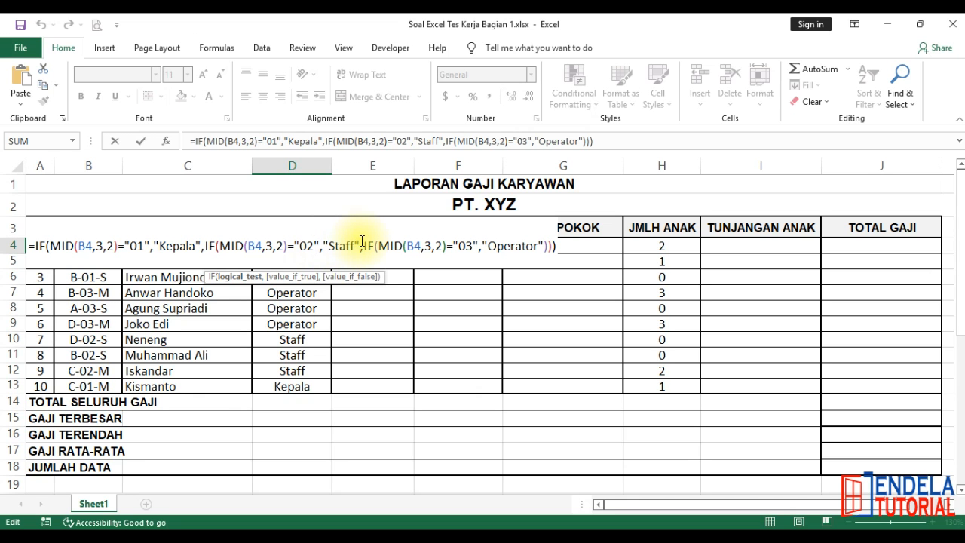
pyautogui.click(360, 244)
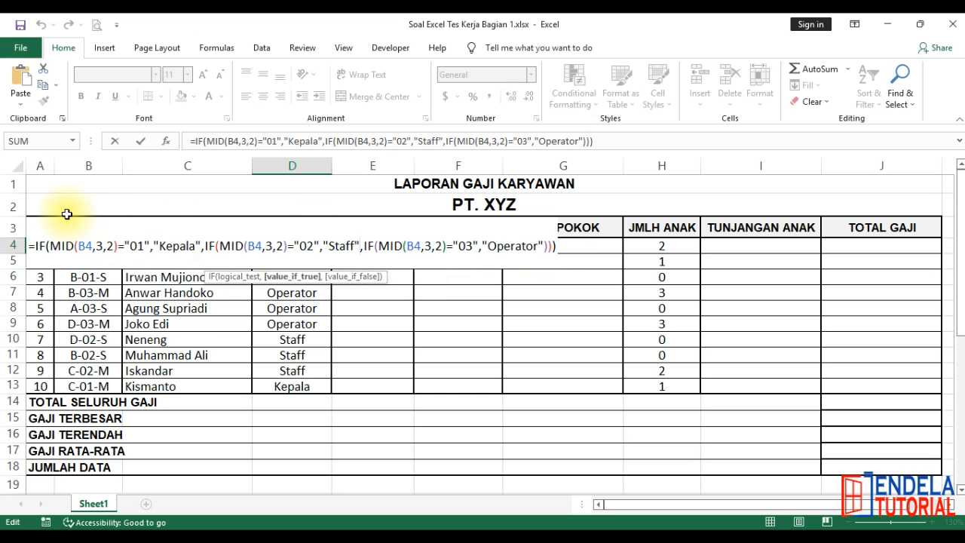
pyautogui.press('Escape')
# Step: Read the Status rule in the Keterangan notes and examine the last character of the codes in B4 and B6
pyautogui.click(273, 224)
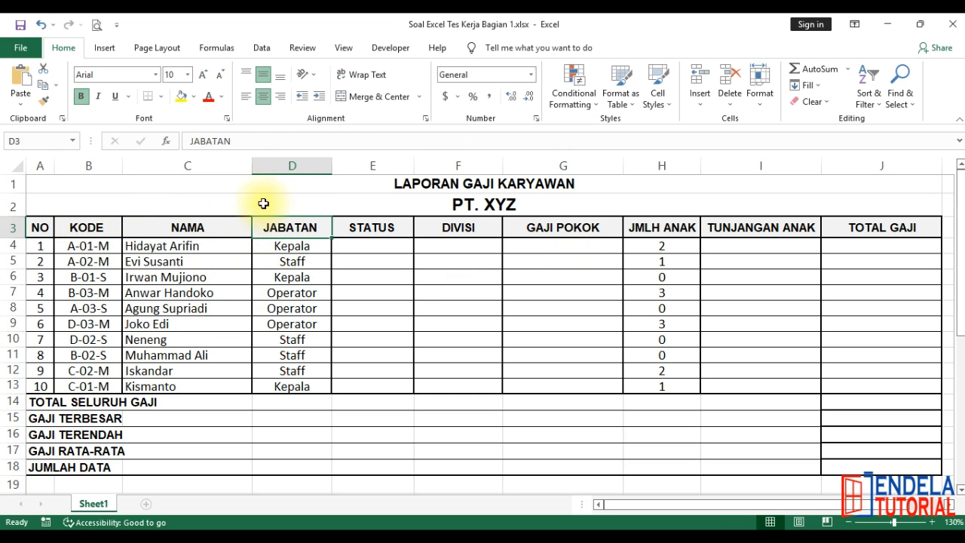
pyautogui.click(370, 223)
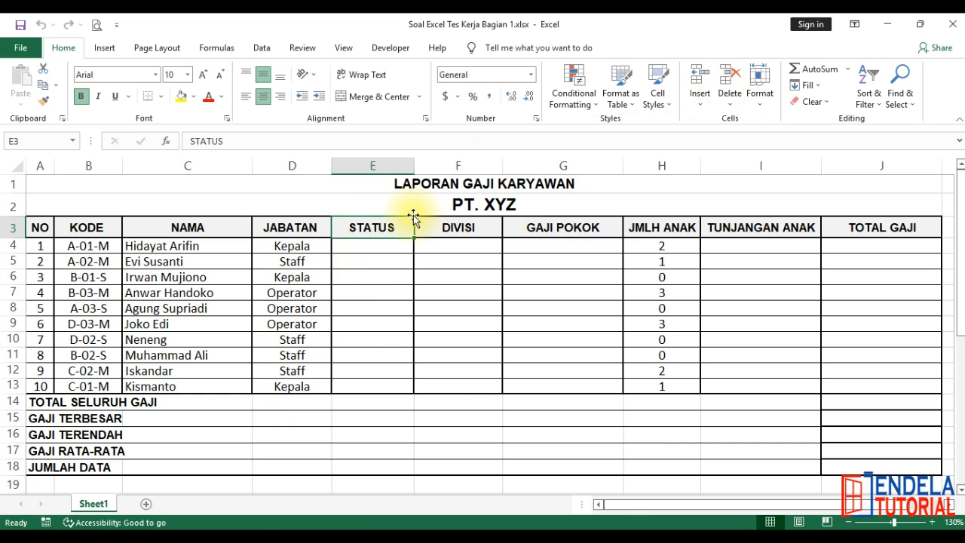
pyautogui.scroll(-6, 385, 326)
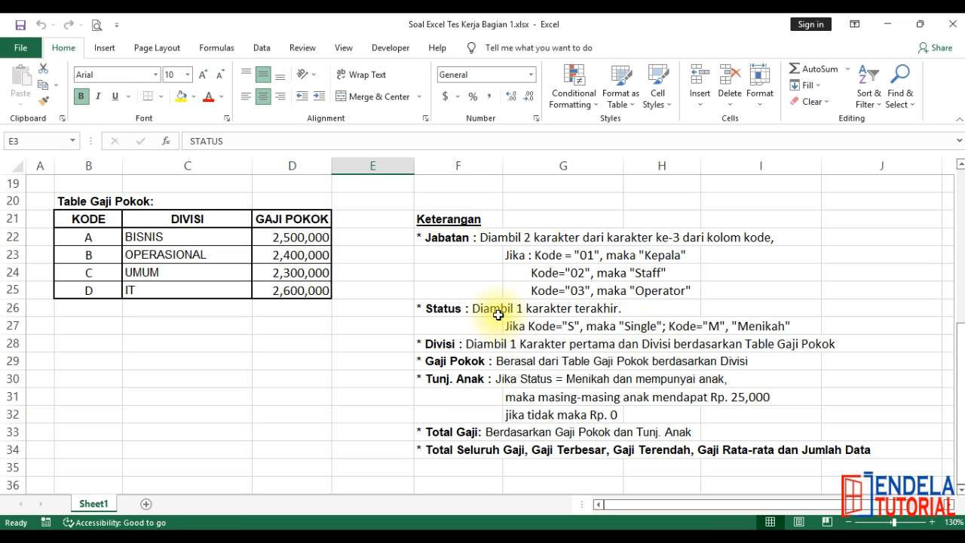
pyautogui.scroll(6, 364, 288)
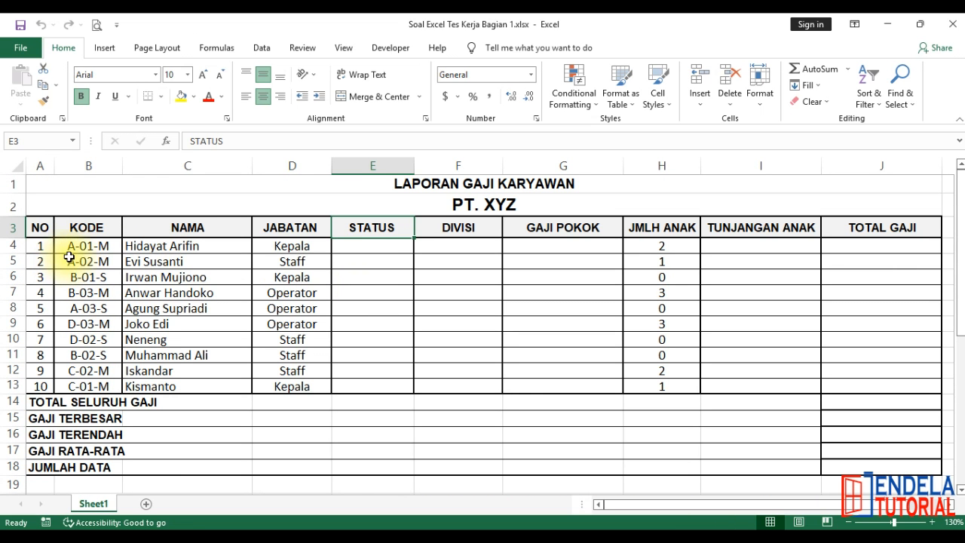
pyautogui.click(71, 249)
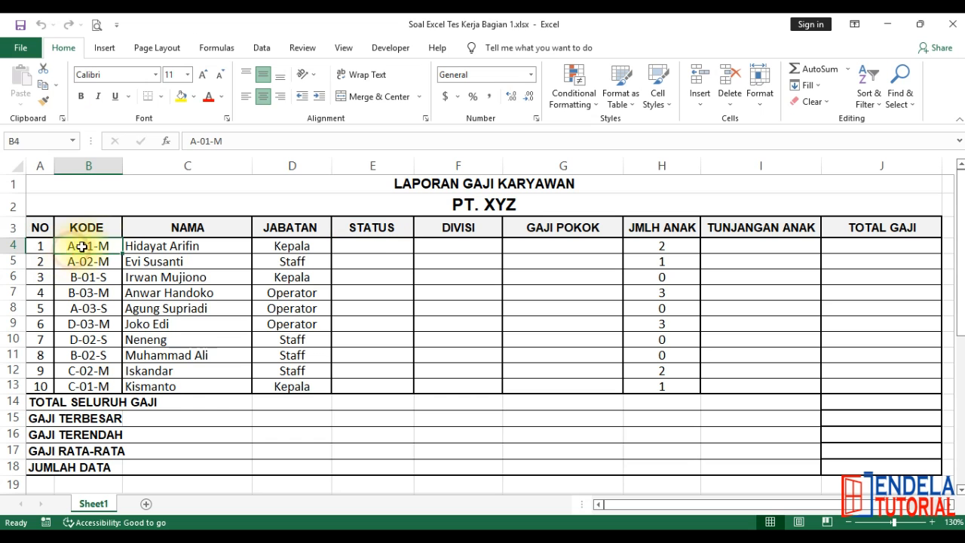
pyautogui.click(107, 278)
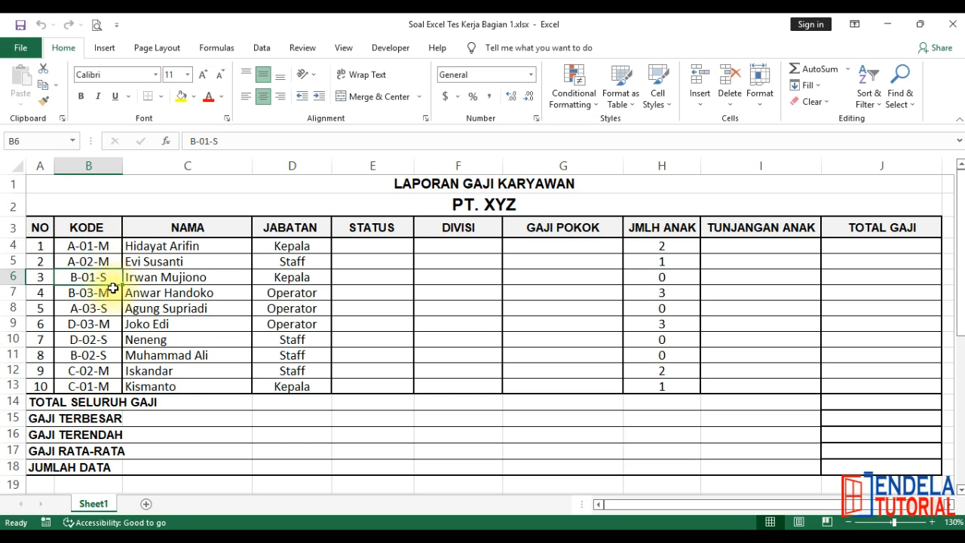
pyautogui.click(108, 247)
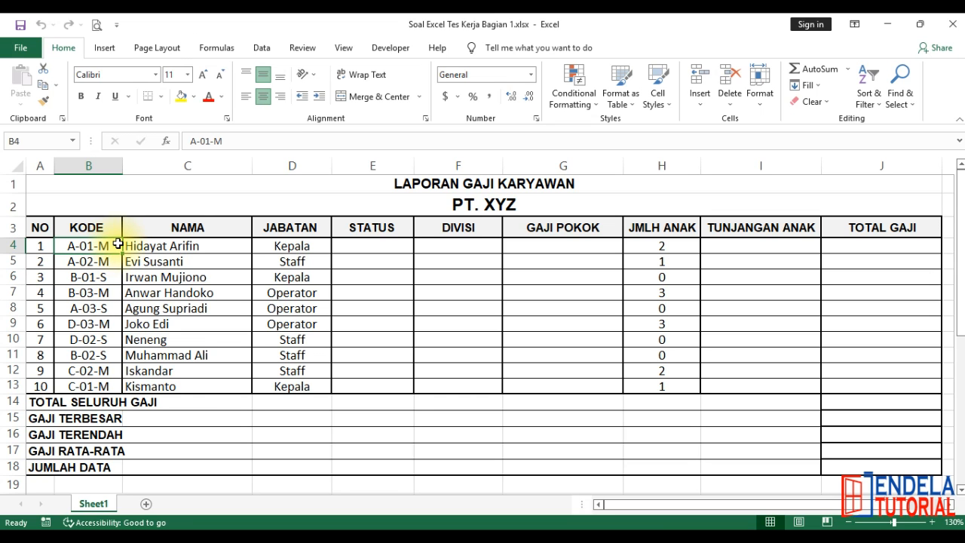
# Step: Start an IF formula in E4 of the STATUS column that tests whether RIGHT(B4,1) equals "S"
pyautogui.click(389, 245)
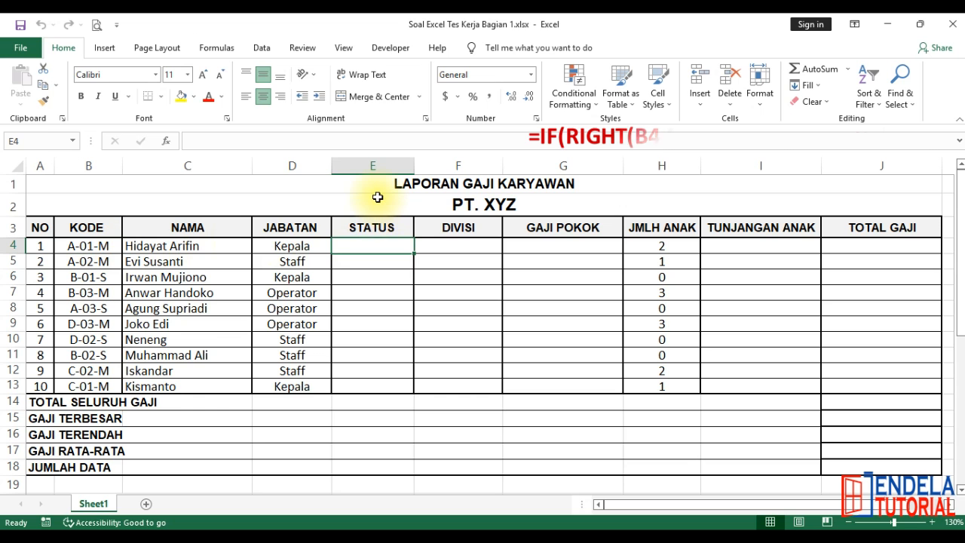
pyautogui.write('=if(')
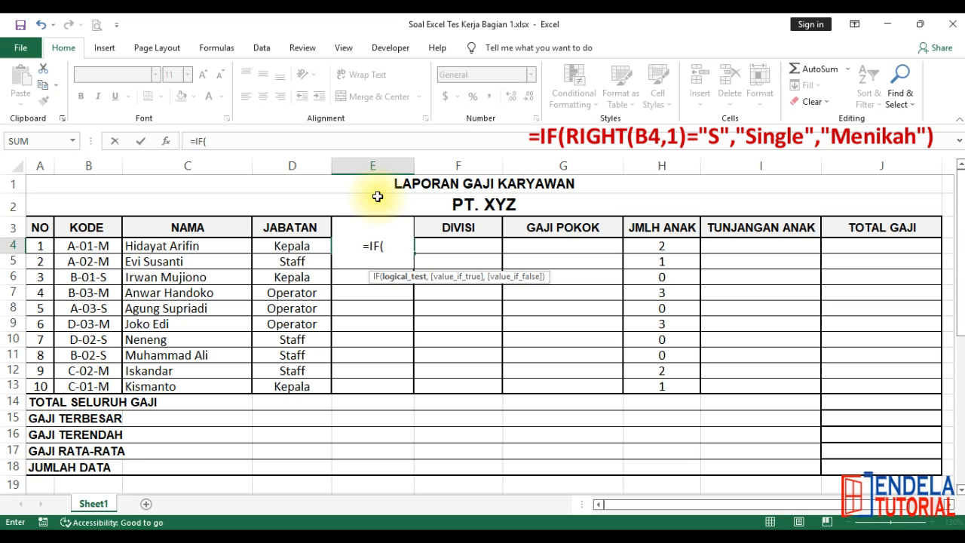
pyautogui.write('rig')
pyautogui.press('Tab')
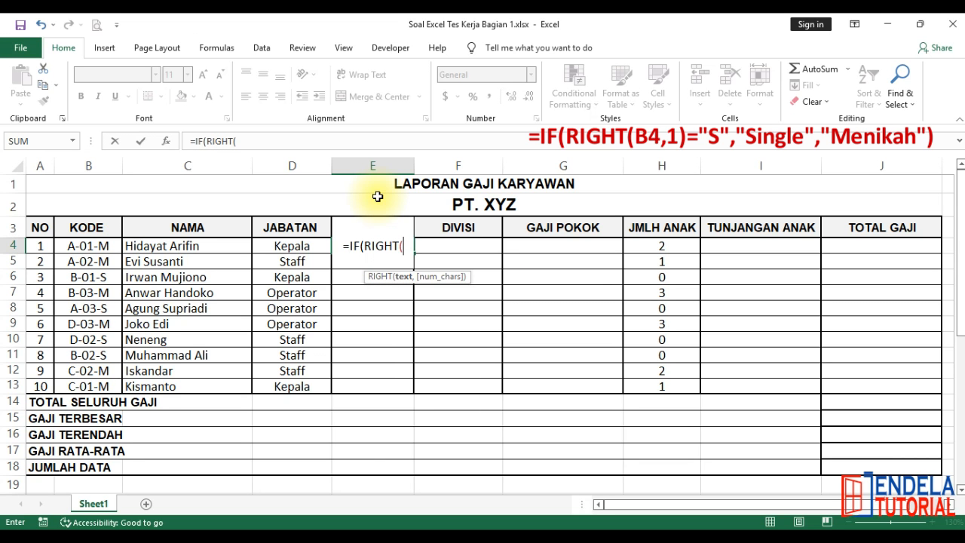
pyautogui.click(83, 246)
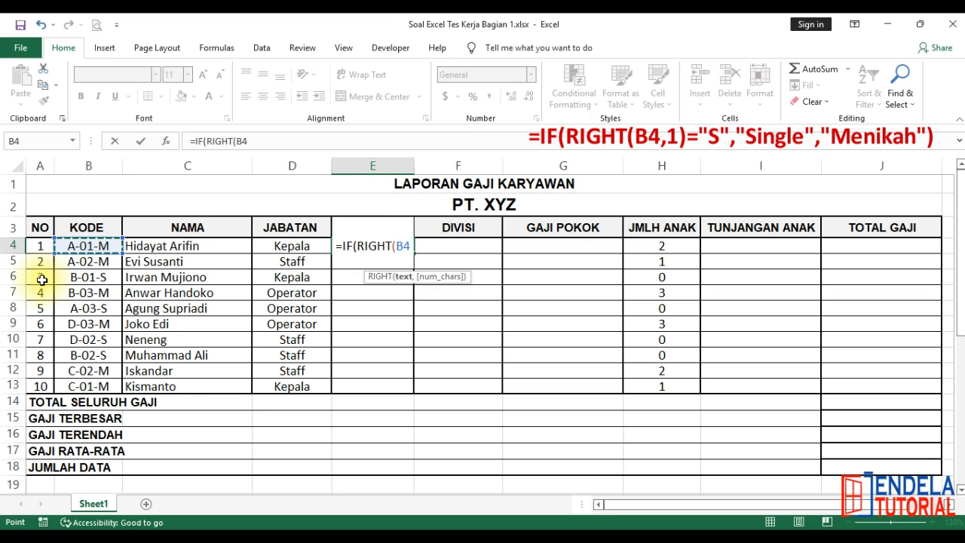
pyautogui.write(',1')
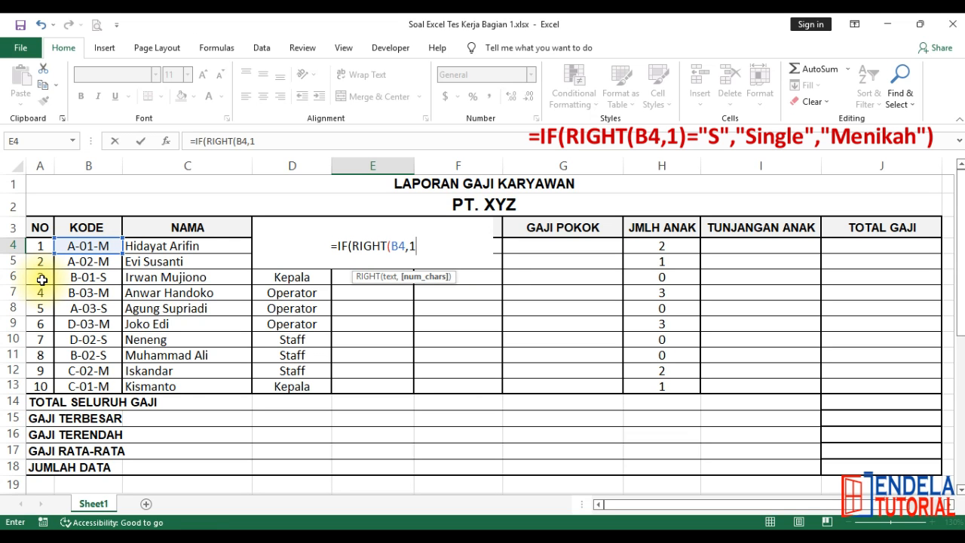
pyautogui.write(')="S"')
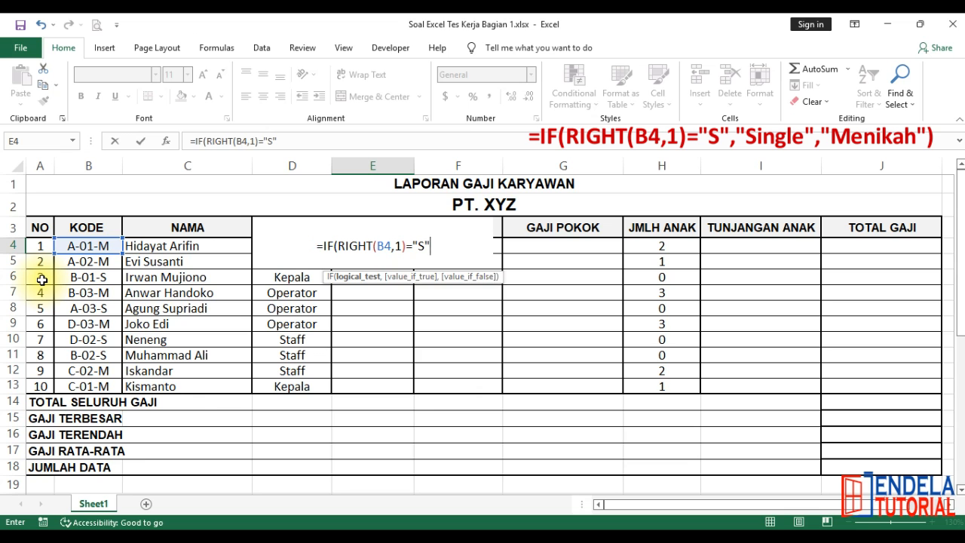
pyautogui.write(',')
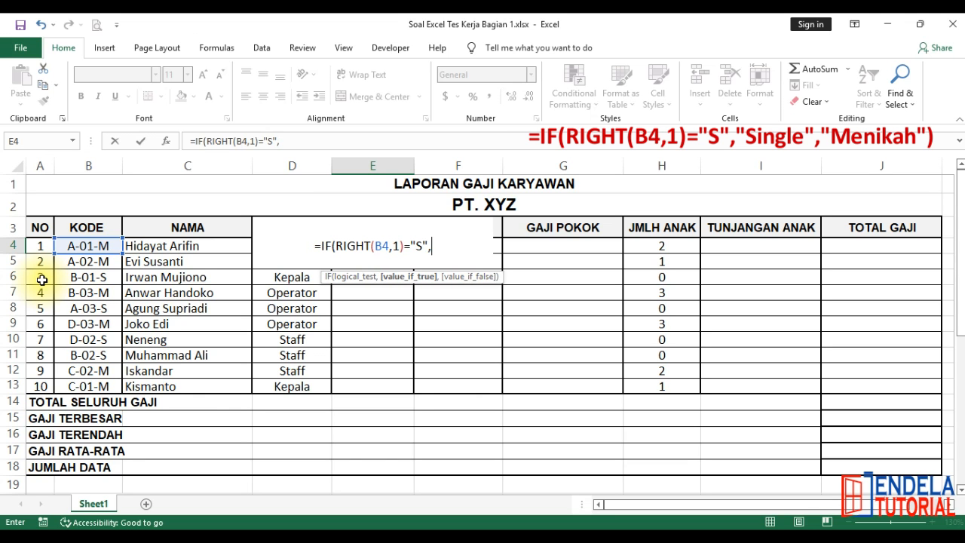
# Step: Add "Single" as the value-if-true argument of the IF formula in E4
pyautogui.write('"S')
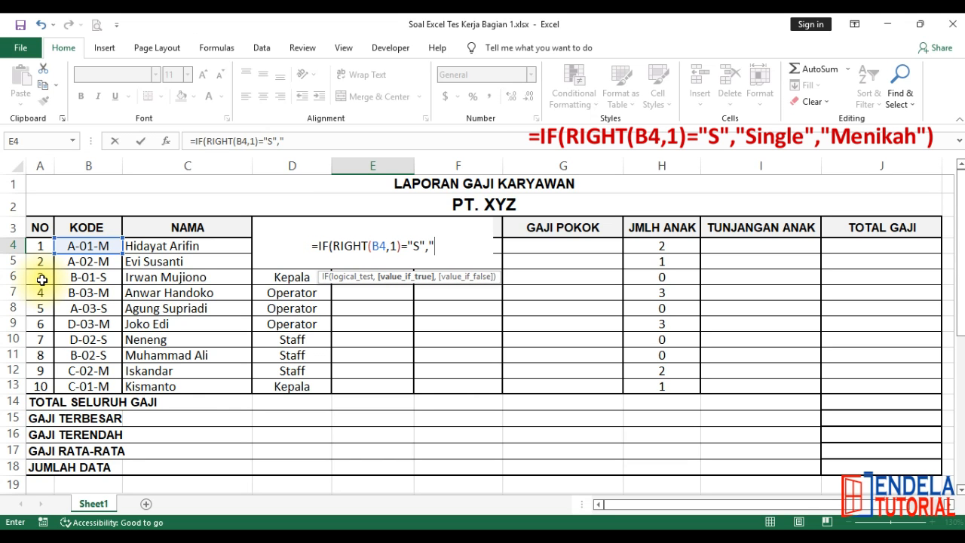
pyautogui.write('ingle')
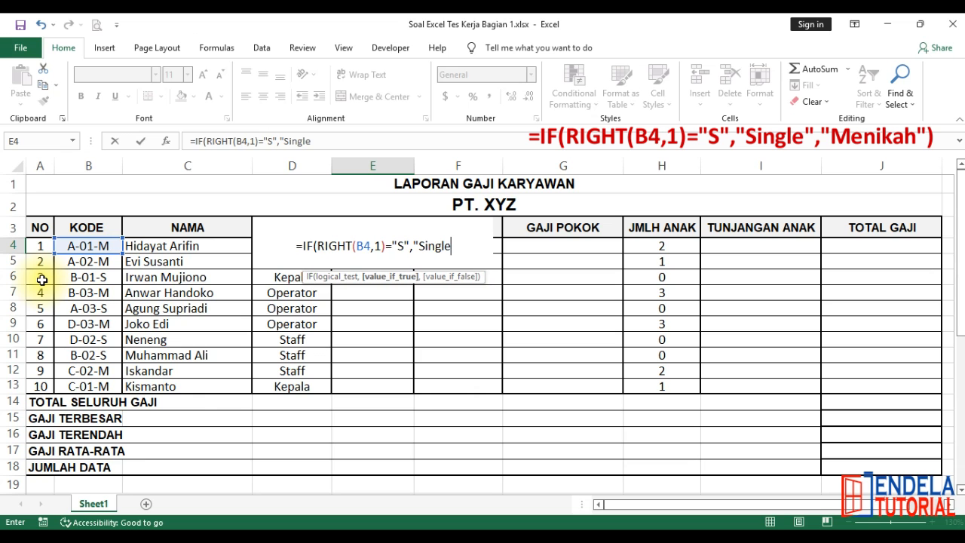
pyautogui.write('"')
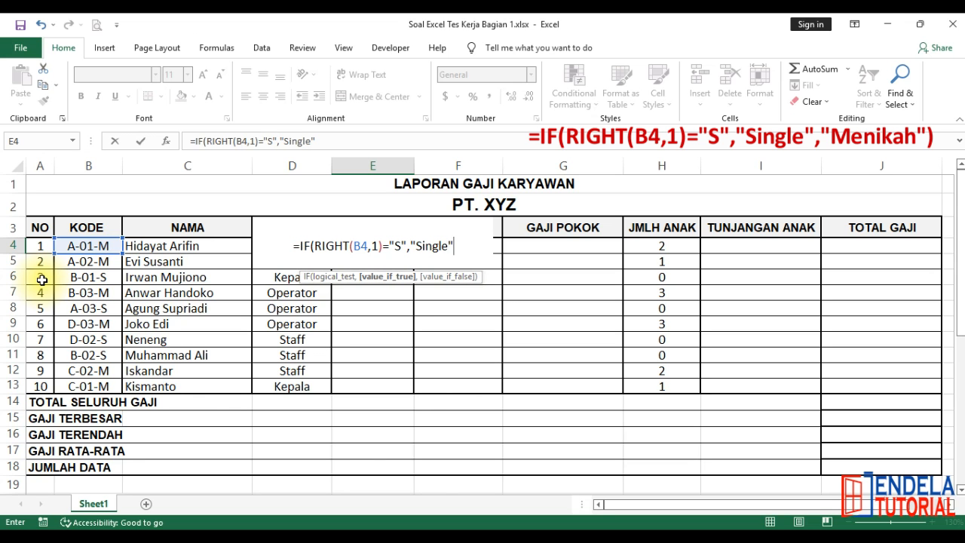
pyautogui.write(',')
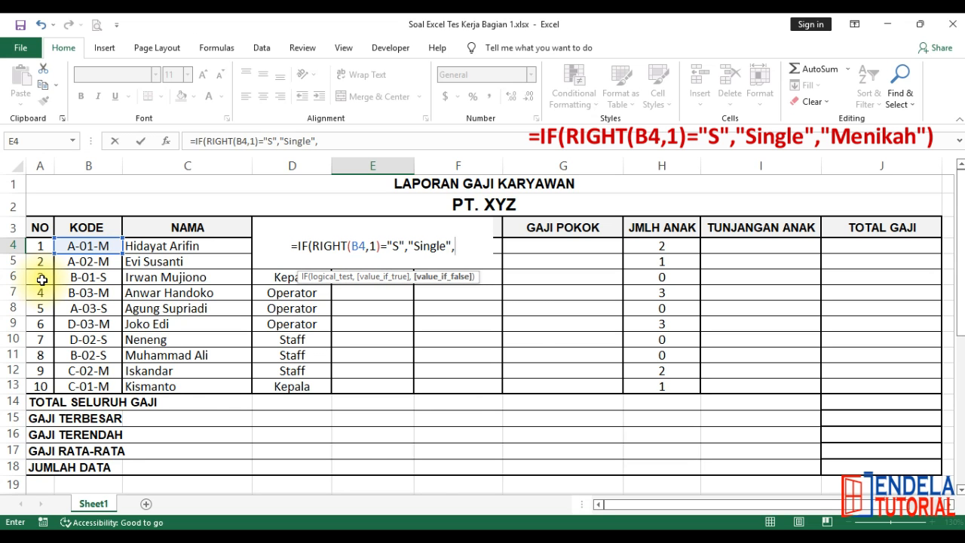
# Step: Add "Menikah" as the value-if-false argument of the IF formula in E4
pyautogui.write('Meni')
pyautogui.press('BackSpace')
pyautogui.press('BackSpace')
pyautogui.press('BackSpace')
pyautogui.press('BackSpace')
pyautogui.write('"')
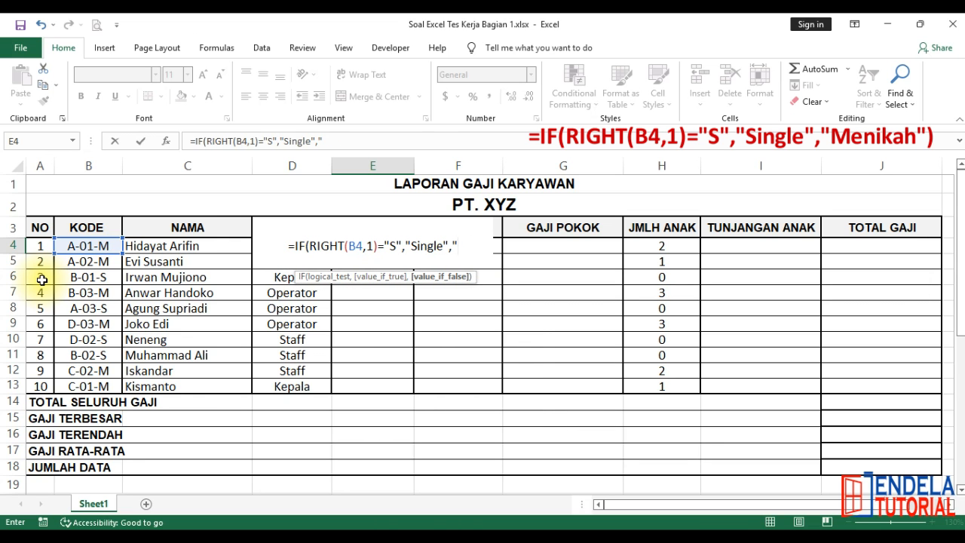
pyautogui.write('Meni')
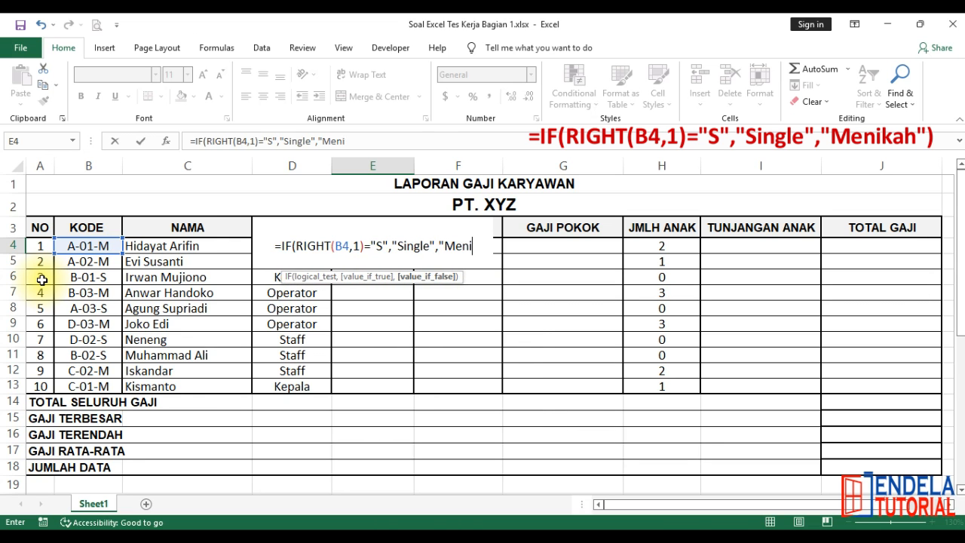
pyautogui.write('kah"')
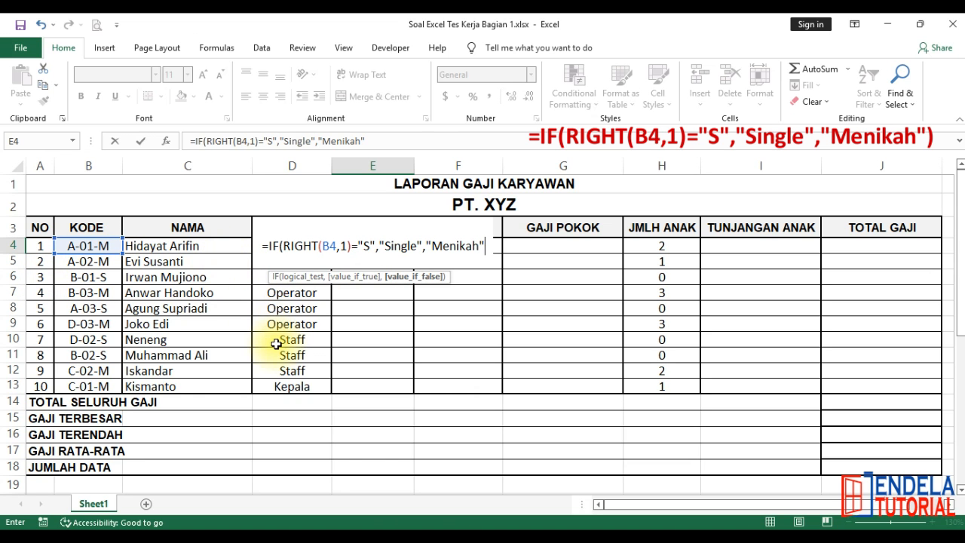
# Step: Examine the RIGHT test and the "Single" and "Menikah" arguments of the E4 formula without editing them
pyautogui.click(276, 246)
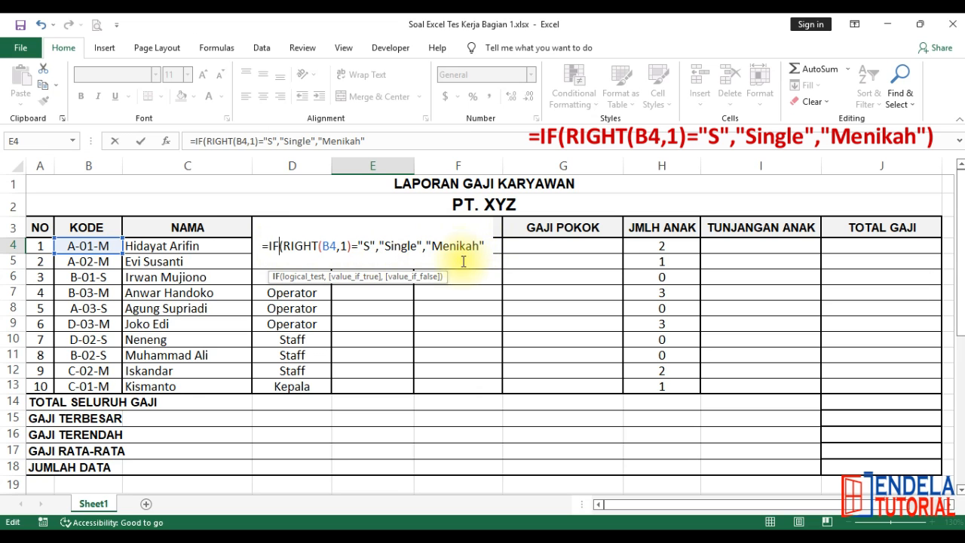
pyautogui.click(280, 246)
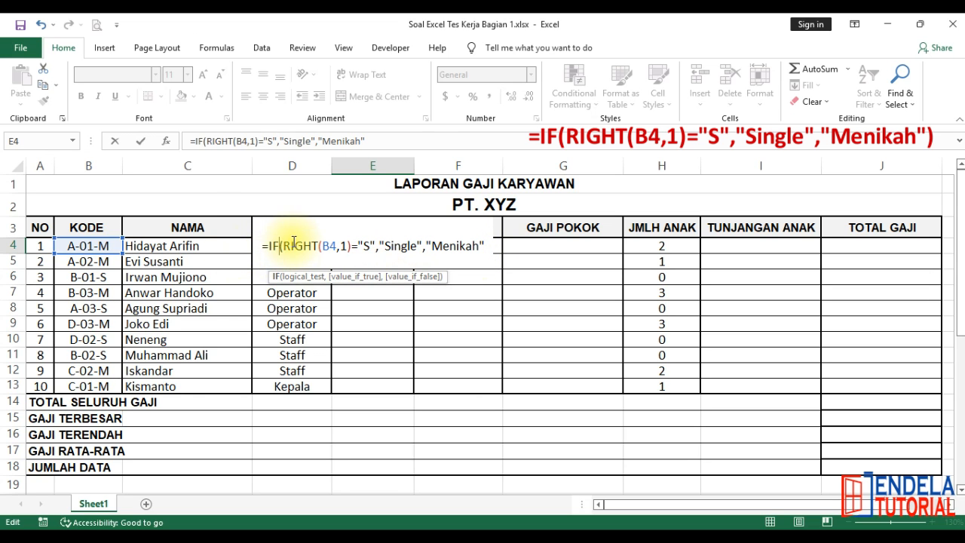
pyautogui.click(422, 244)
pyautogui.moveTo(422, 244); pyautogui.dragTo(377, 242)
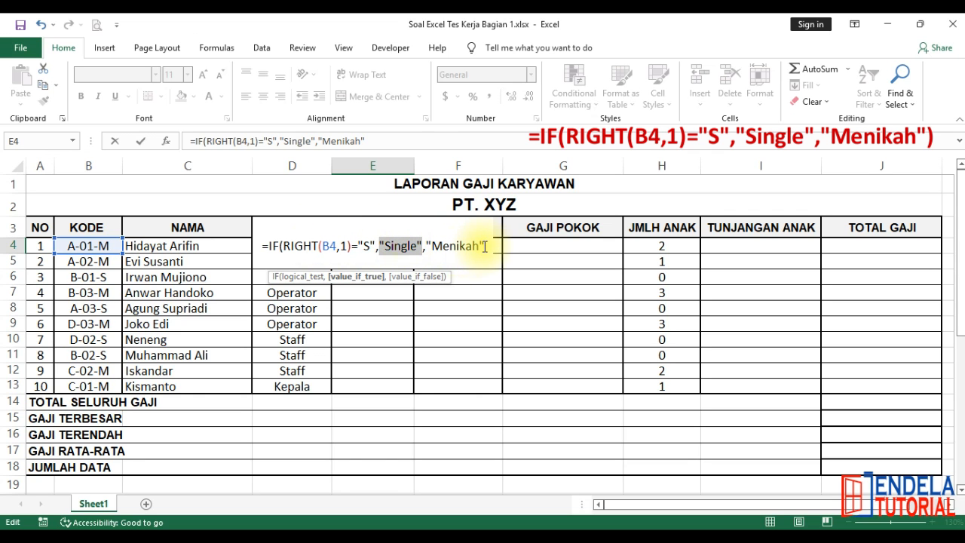
pyautogui.moveTo(486, 246); pyautogui.dragTo(427, 247)
pyautogui.click(400, 247)
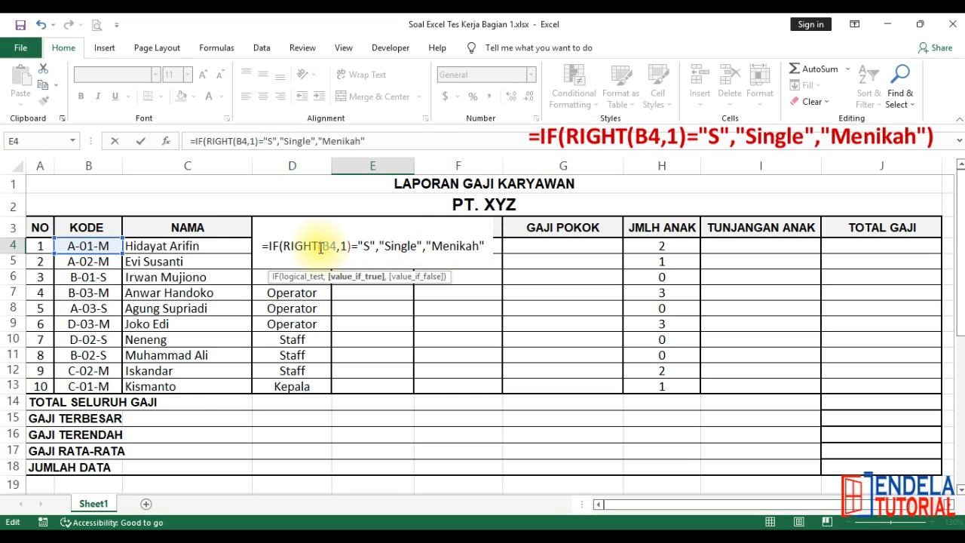
pyautogui.click(370, 246)
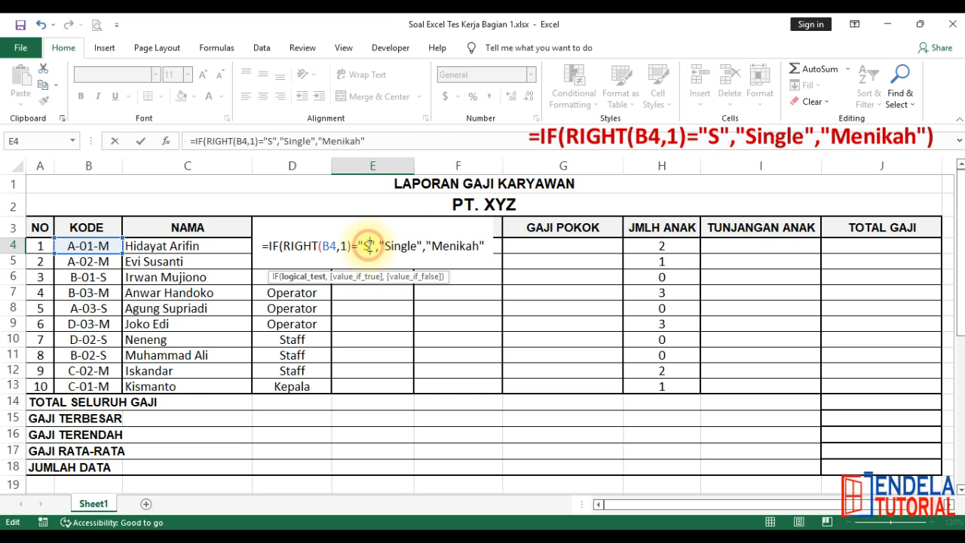
pyautogui.click(411, 249)
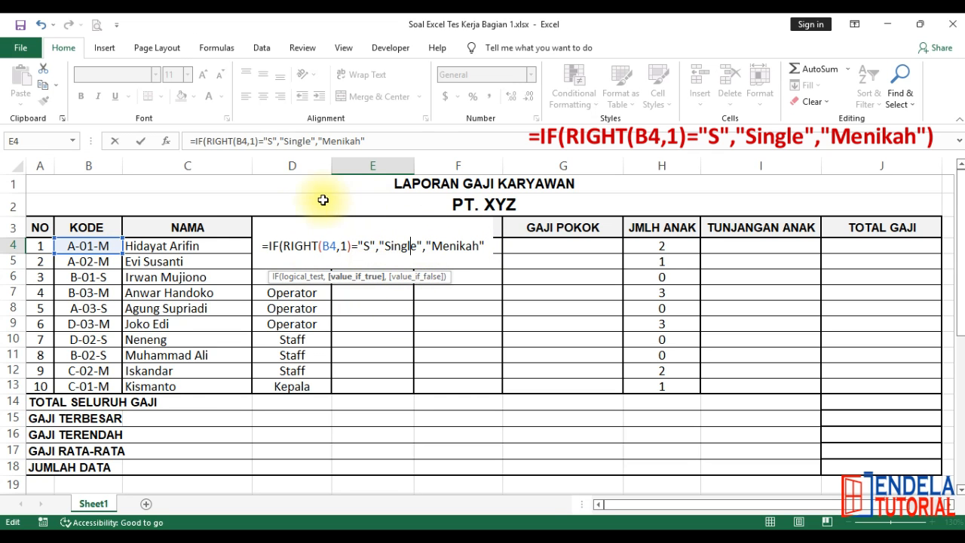
# Step: Commit the STATUS formula in E4, accepting the closing-parenthesis correction, and fill it down to E13
pyautogui.click(487, 249)
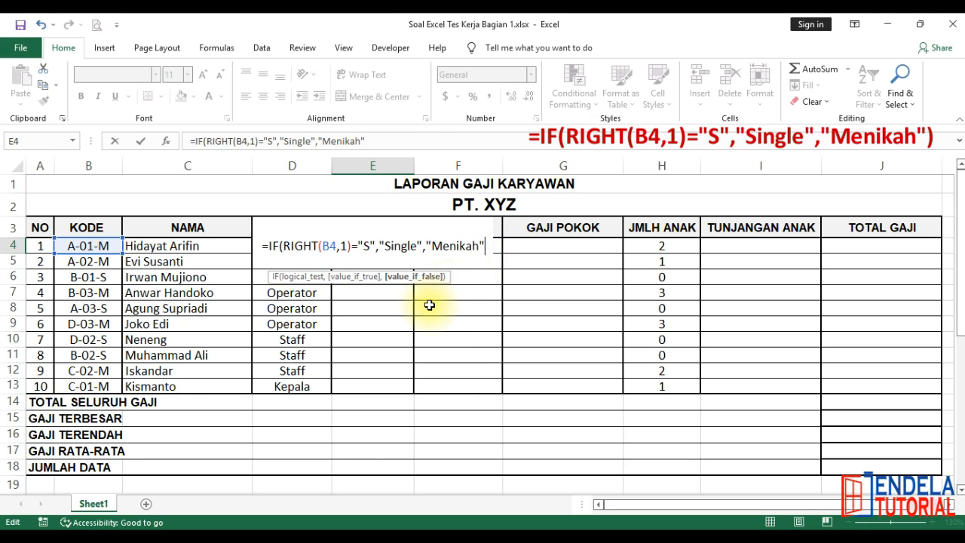
pyautogui.press('Return')
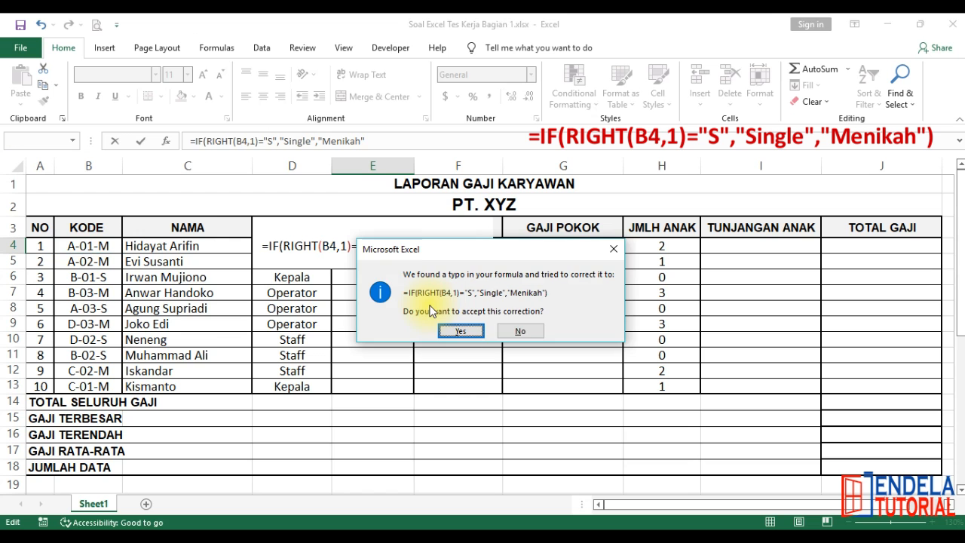
pyautogui.press('Return')
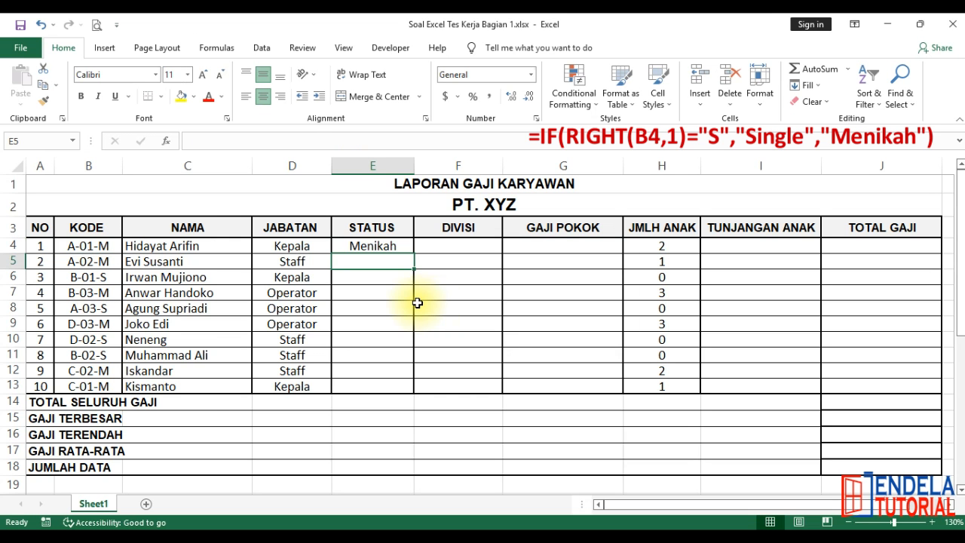
pyautogui.click(379, 245)
pyautogui.moveTo(413, 254); pyautogui.dragTo(402, 388)
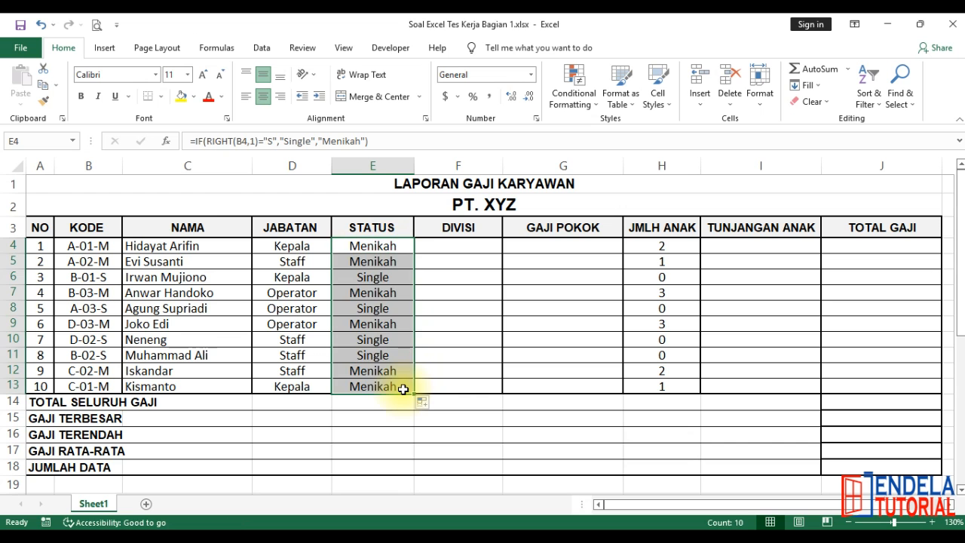
# Step: Review the E4 formula against the Status rule in the Keterangan notes, leaving the formula unedited
pyautogui.click(378, 242)
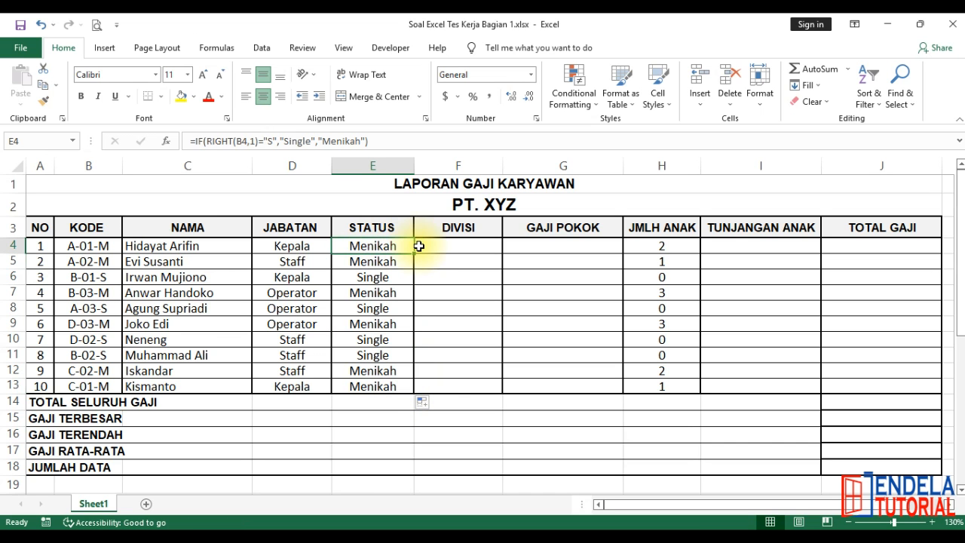
pyautogui.doubleClick(394, 248)
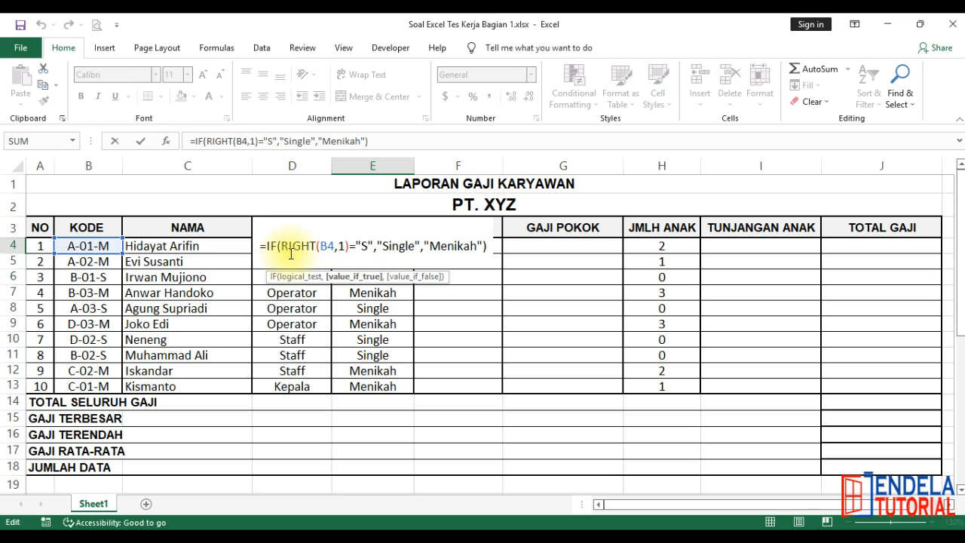
pyautogui.scroll(-6, 298, 353)
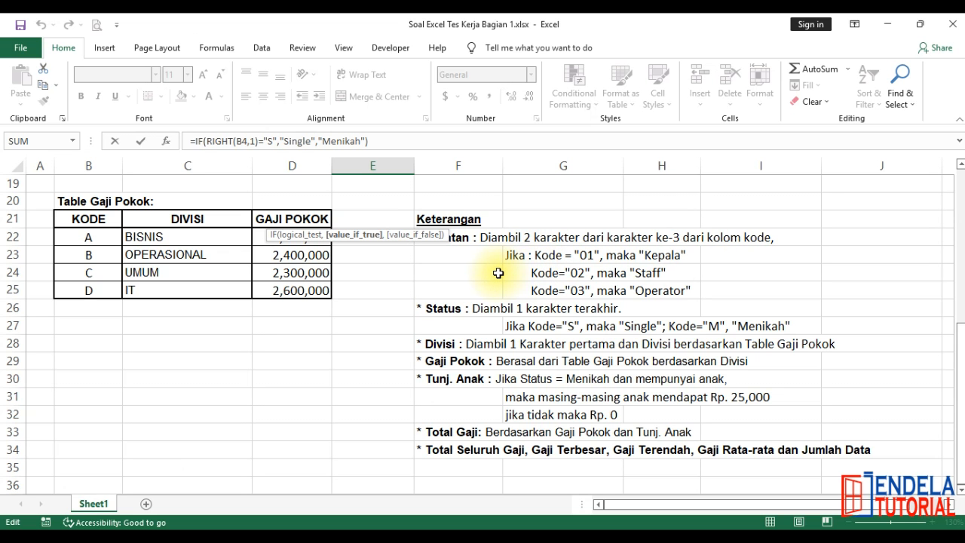
pyautogui.scroll(6, 499, 273)
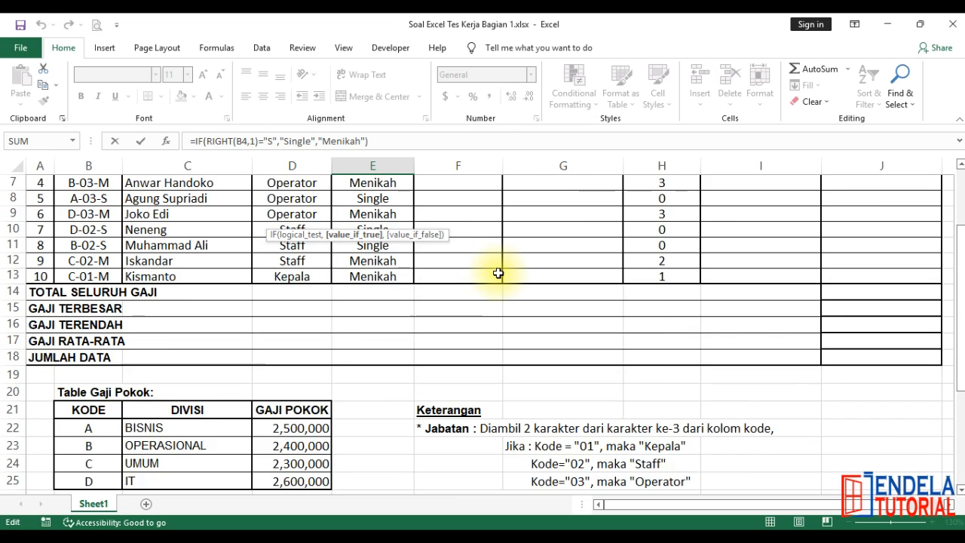
pyautogui.press('Escape')
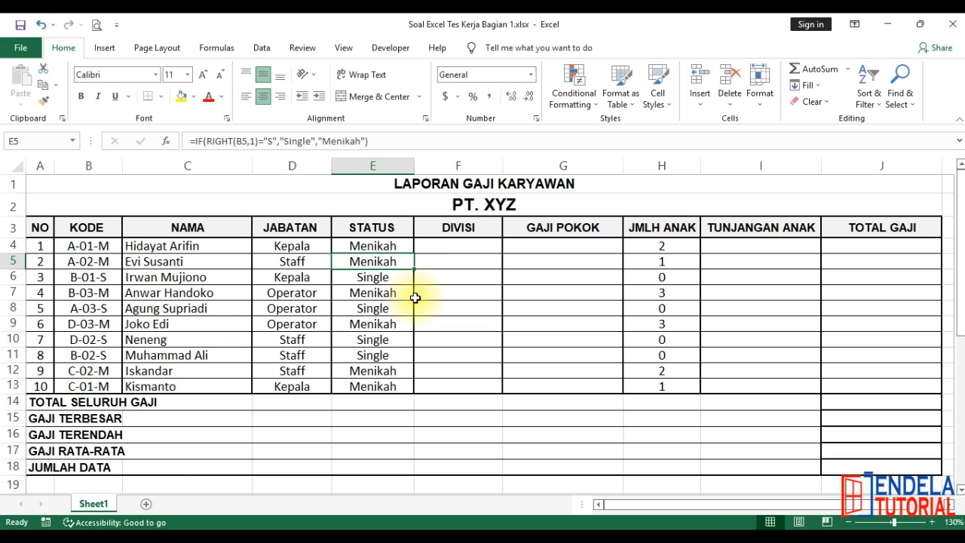
# Step: Check the filled STATUS results in E4, E6 and E12 against the last character of their KODE values
pyautogui.click(380, 225)
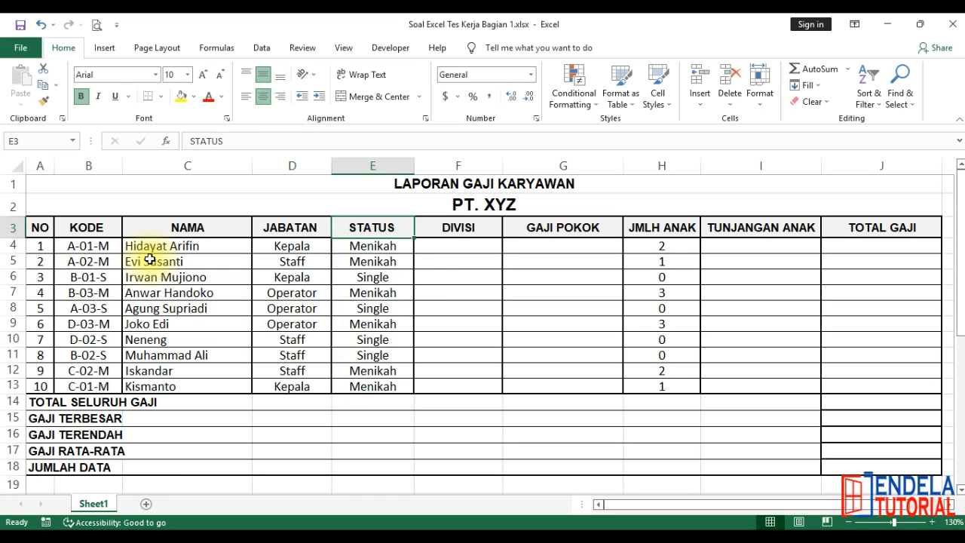
pyautogui.click(86, 246)
pyautogui.click(360, 249)
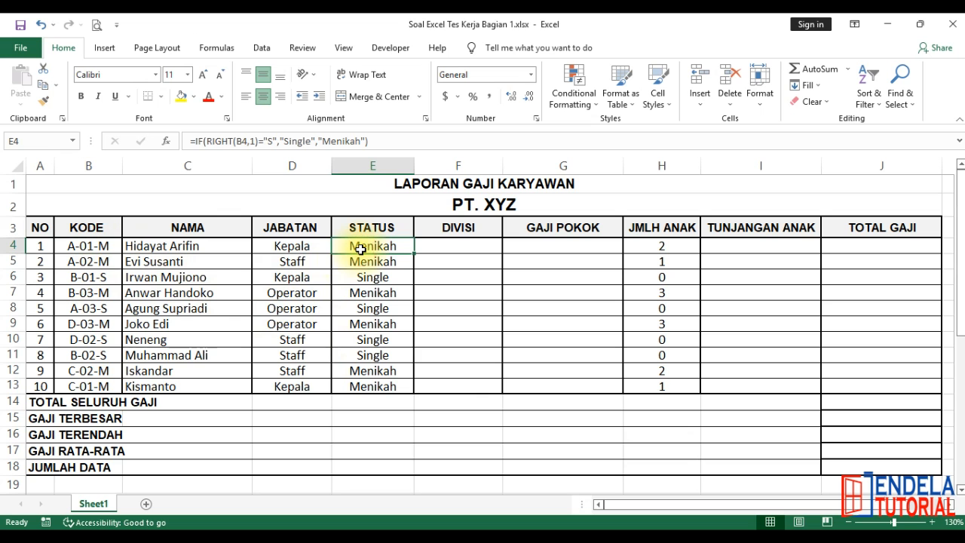
pyautogui.click(108, 279)
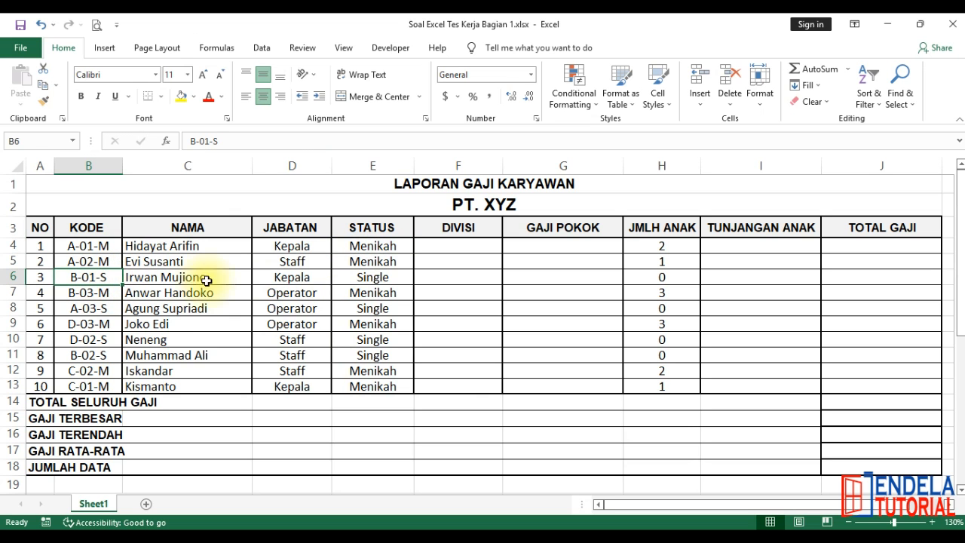
pyautogui.click(371, 278)
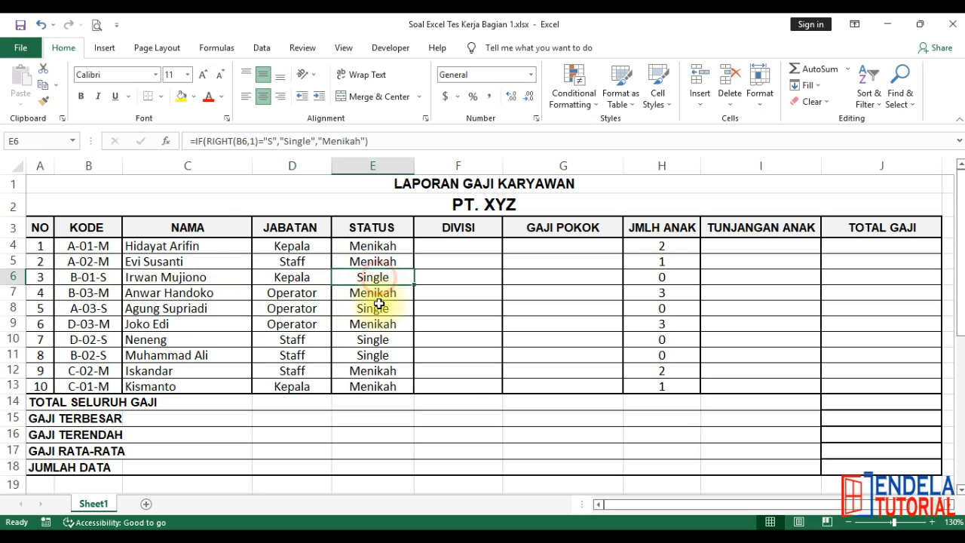
pyautogui.click(371, 370)
pyautogui.click(378, 245)
# Step: Read the Divisi rule in the Keterangan notes and the codes and divisions in Table Gaji Pokok
pyautogui.click(444, 230)
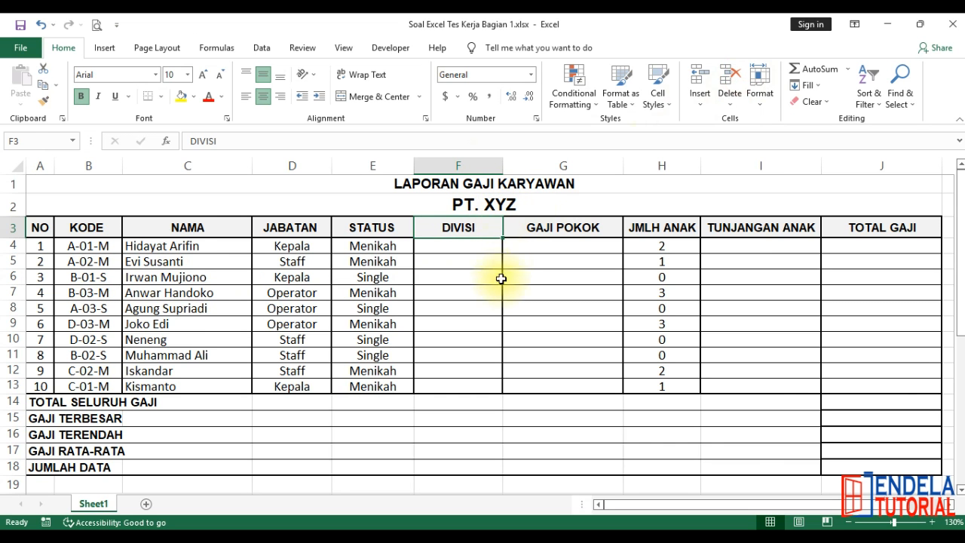
pyautogui.scroll(-6, 501, 292)
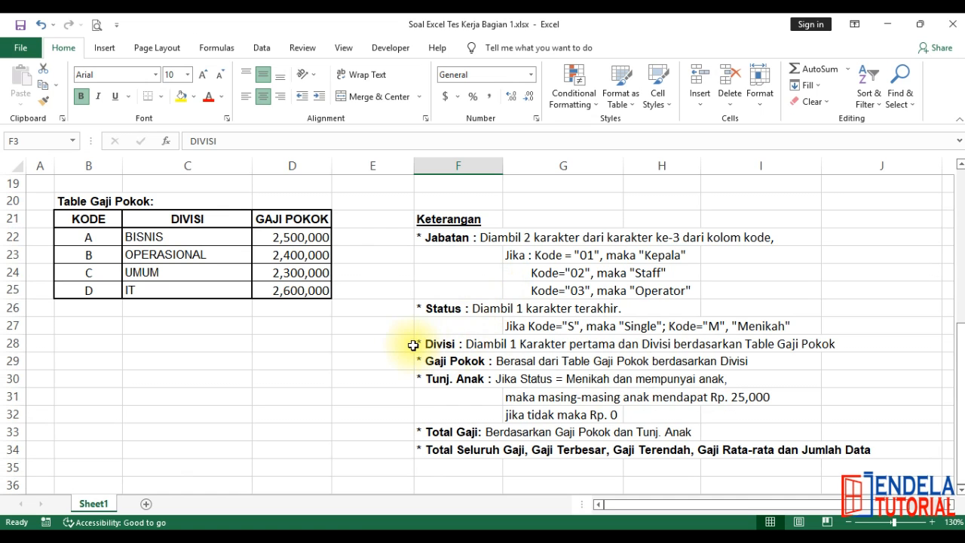
pyautogui.click(404, 343)
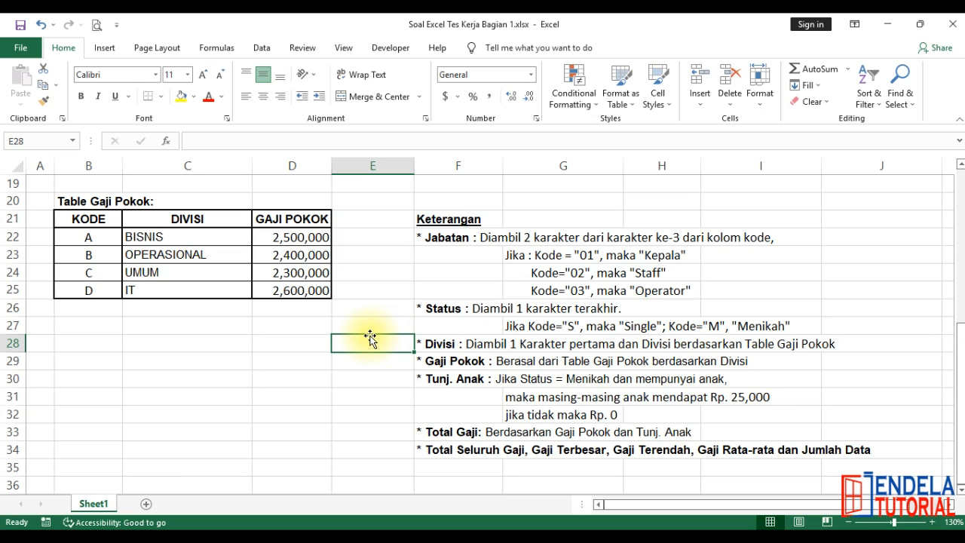
pyautogui.scroll(6, 370, 336)
# Step: Begin the DIVISI formula in F4 with =VLOOKUP(LEFT(B4,1), so the first KODE character is the lookup value
pyautogui.click(445, 240)
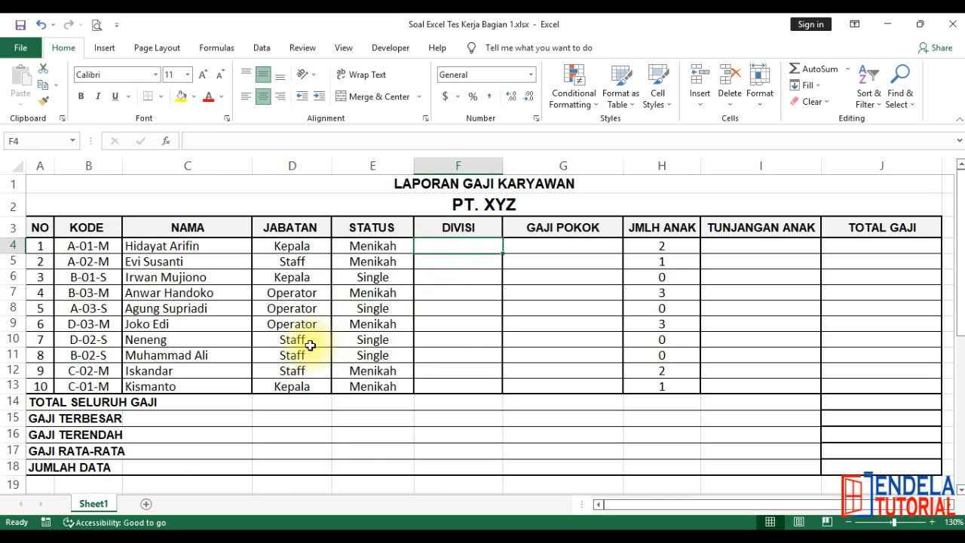
pyautogui.write('=vlo')
pyautogui.press('Tab')
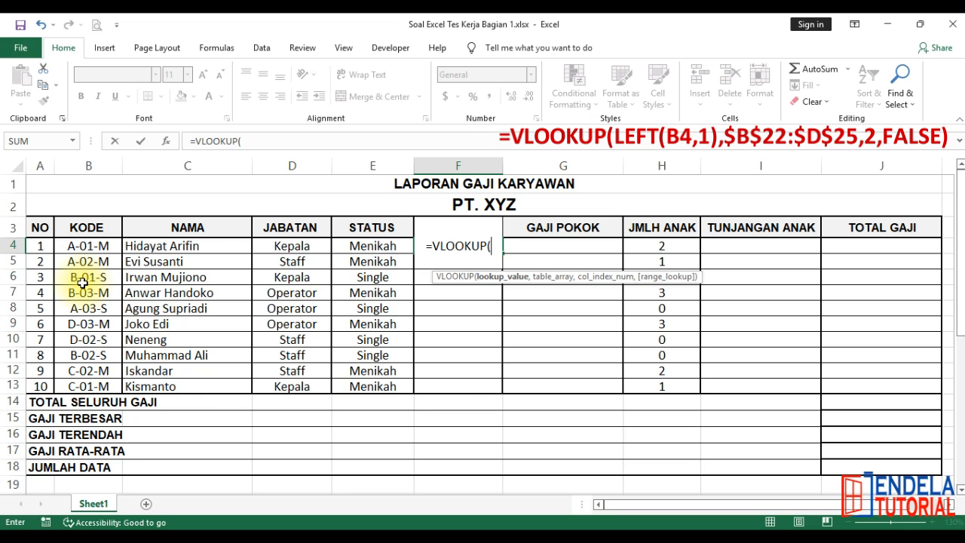
pyautogui.write('left')
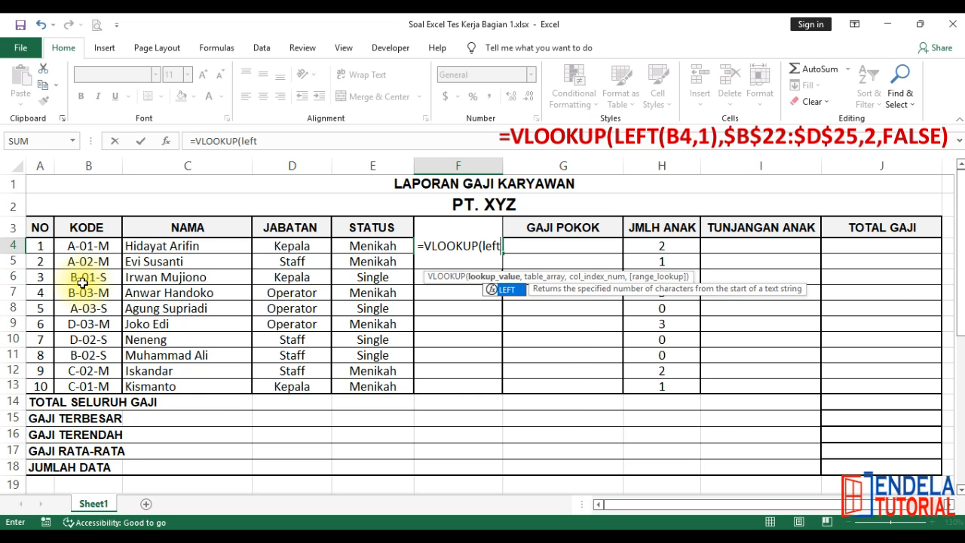
pyautogui.press('Tab')
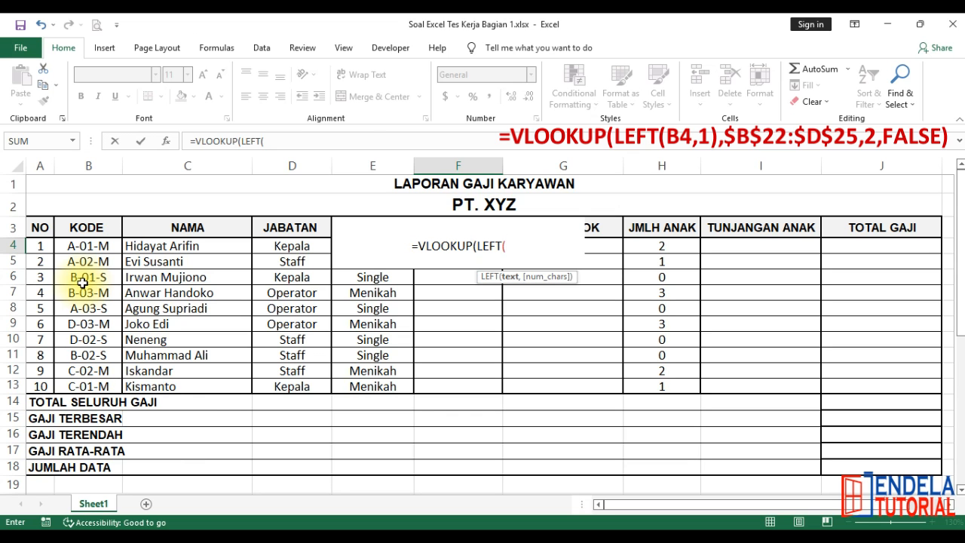
pyautogui.click(86, 246)
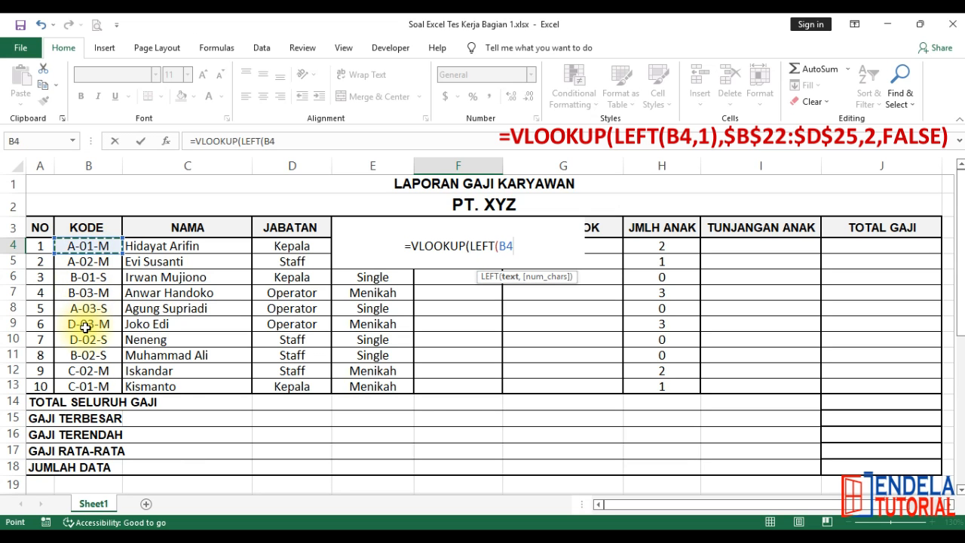
pyautogui.write(',1')
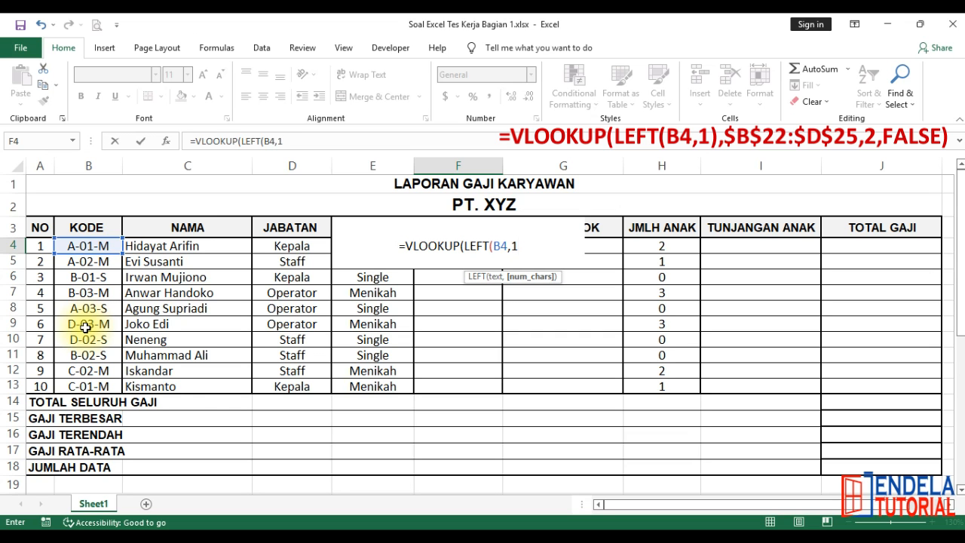
pyautogui.write('),')
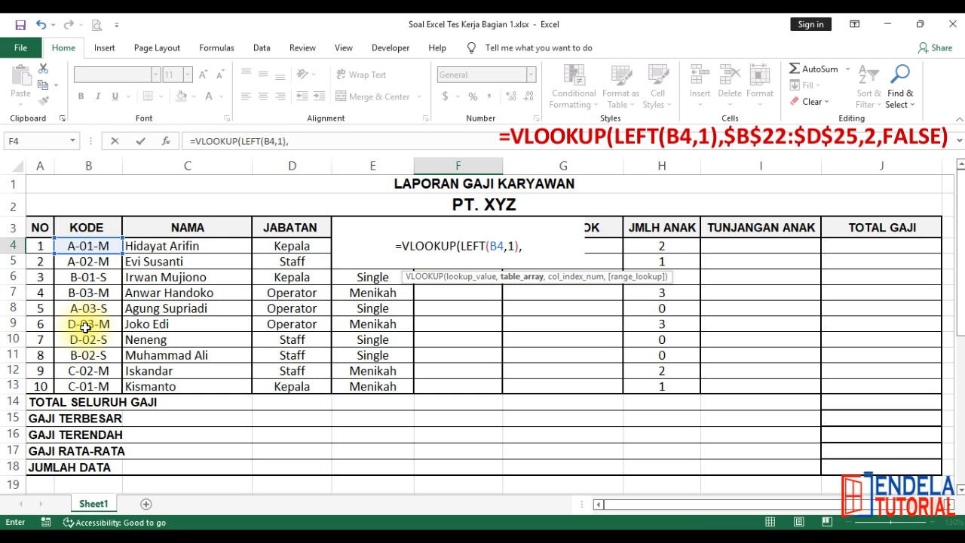
# Step: Add the Table Gaji Pokok data range to the F4 formula as the absolute table array $B$22:$D$25
pyautogui.scroll(-3, 158, 318)
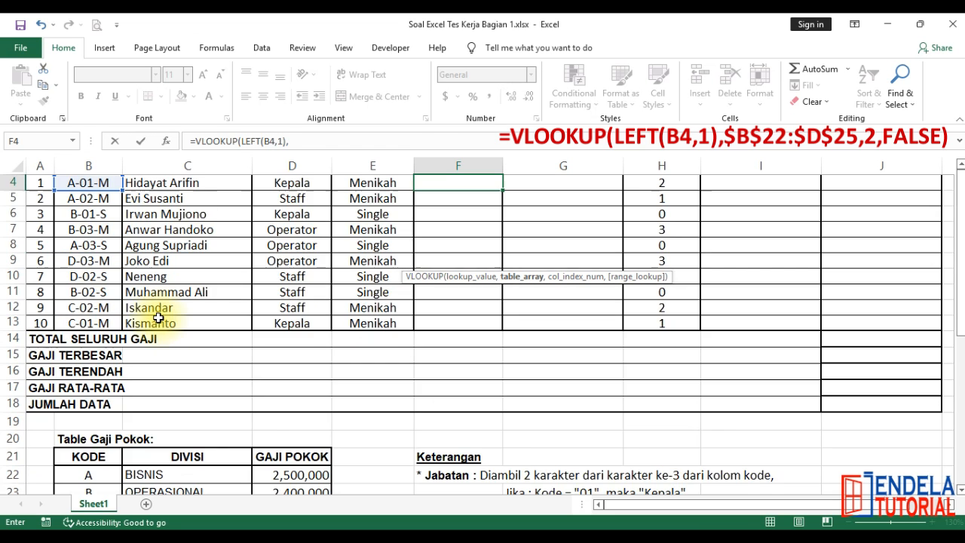
pyautogui.scroll(-1, 158, 317)
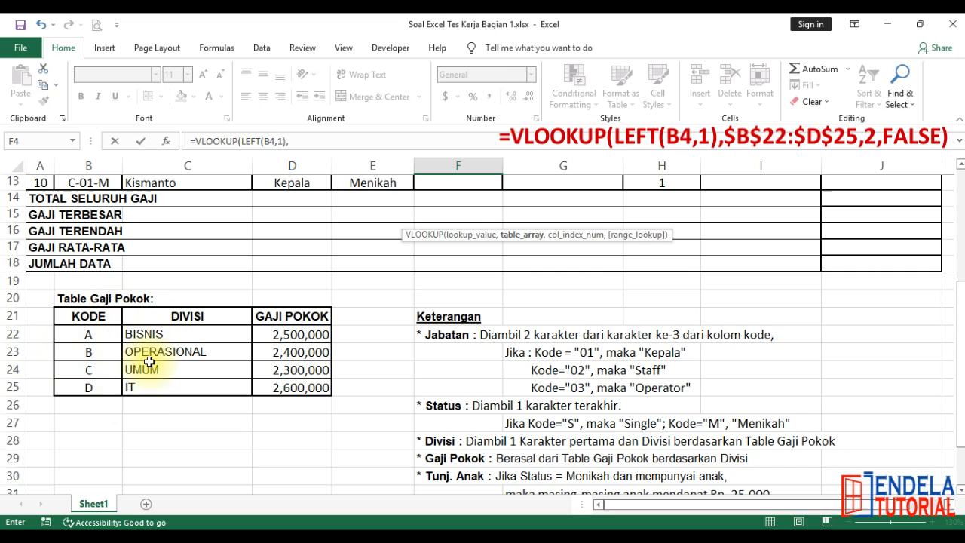
pyautogui.moveTo(83, 337); pyautogui.dragTo(273, 389)
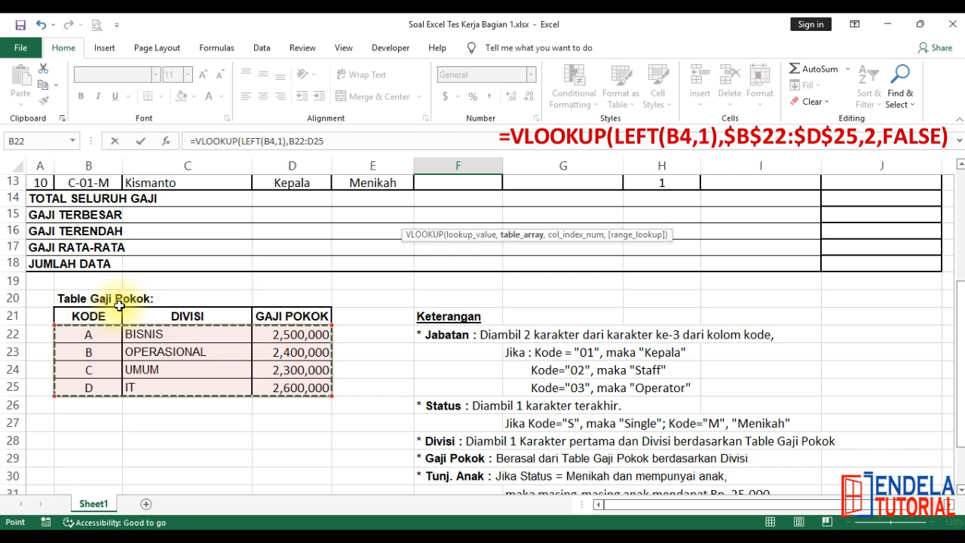
pyautogui.scroll(4, 411, 315)
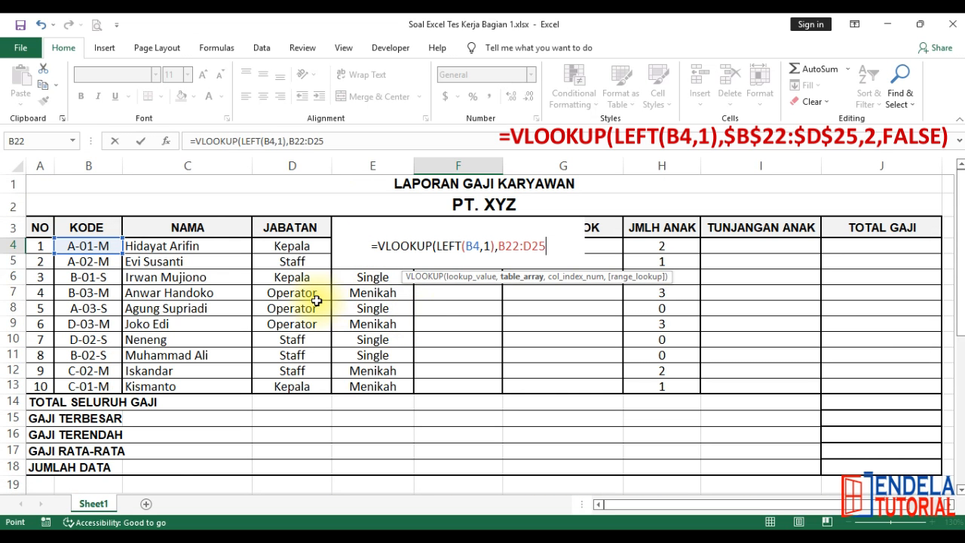
pyautogui.press('F4')
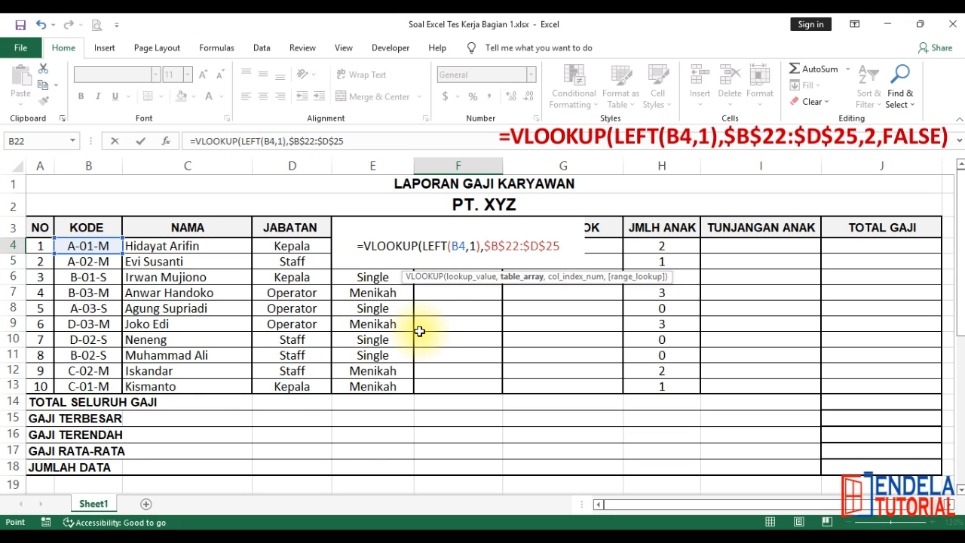
# Step: Cycle the table array reference through B$22:D$25, $B22:$D25 and B22:D25 back to $B$22:$D$25
pyautogui.press('F4')
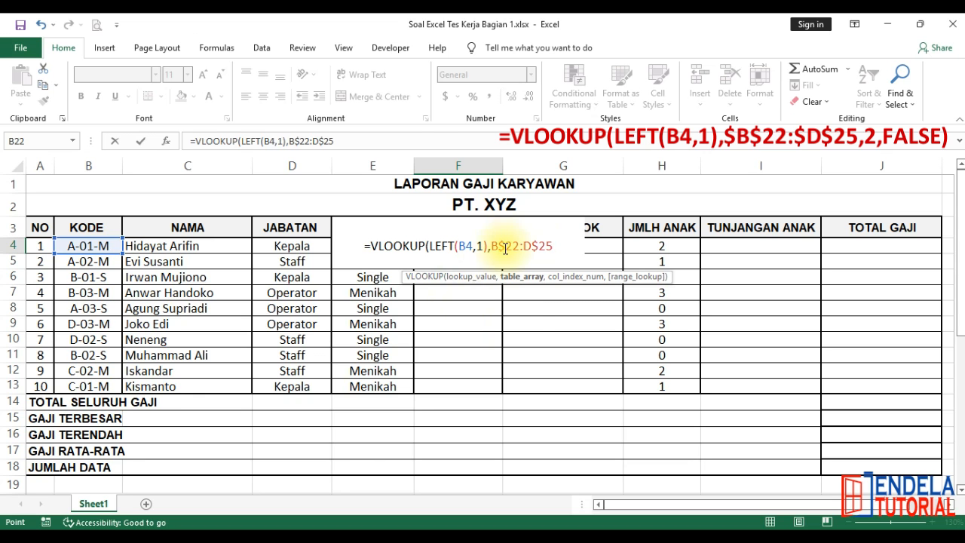
pyautogui.press('F4')
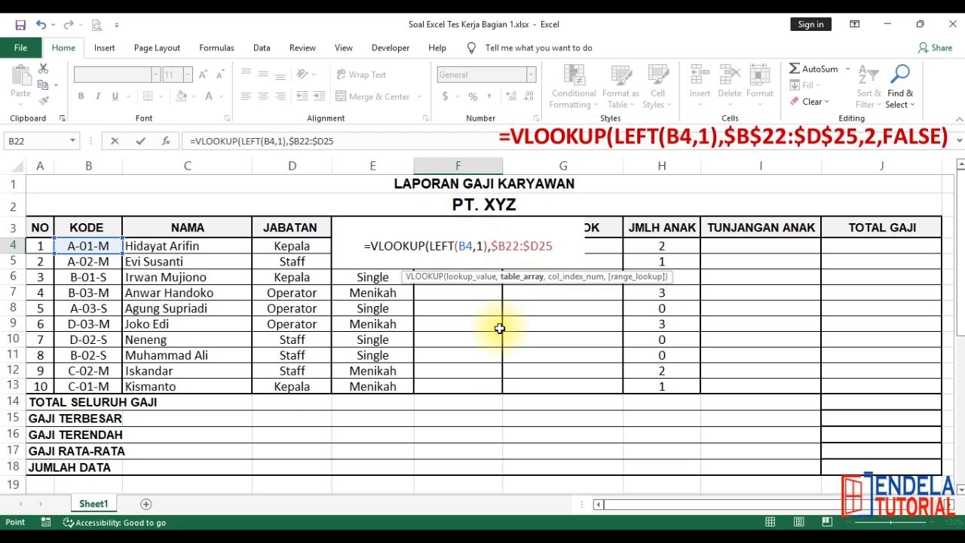
pyautogui.press('F4')
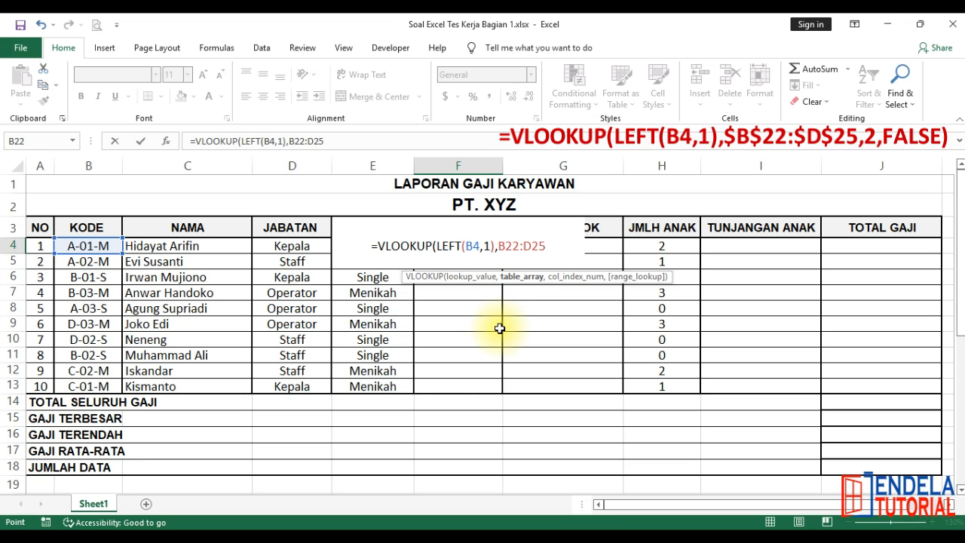
pyautogui.press('F4')
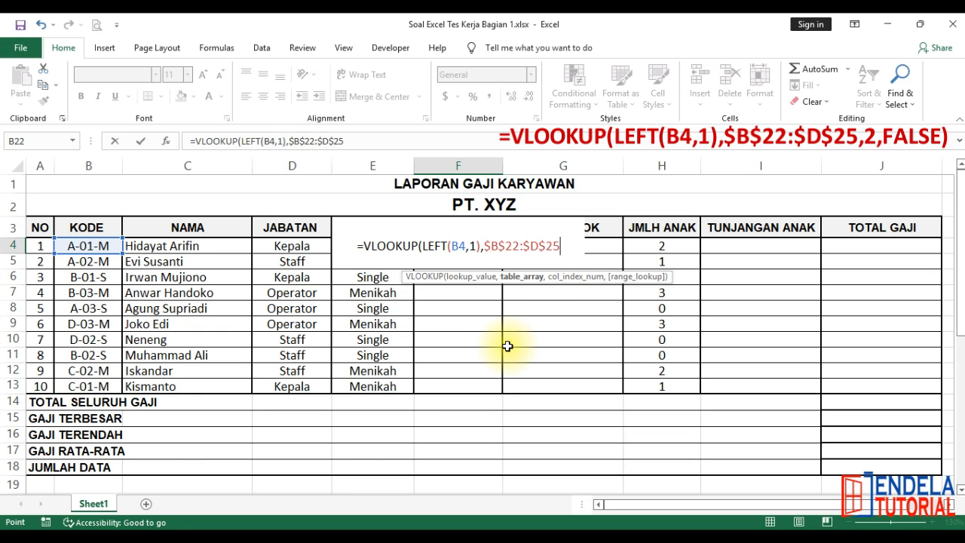
# Step: Set the VLOOKUP column index to 2 for the DIVISI column of Table Gaji Pokok
pyautogui.write(',')
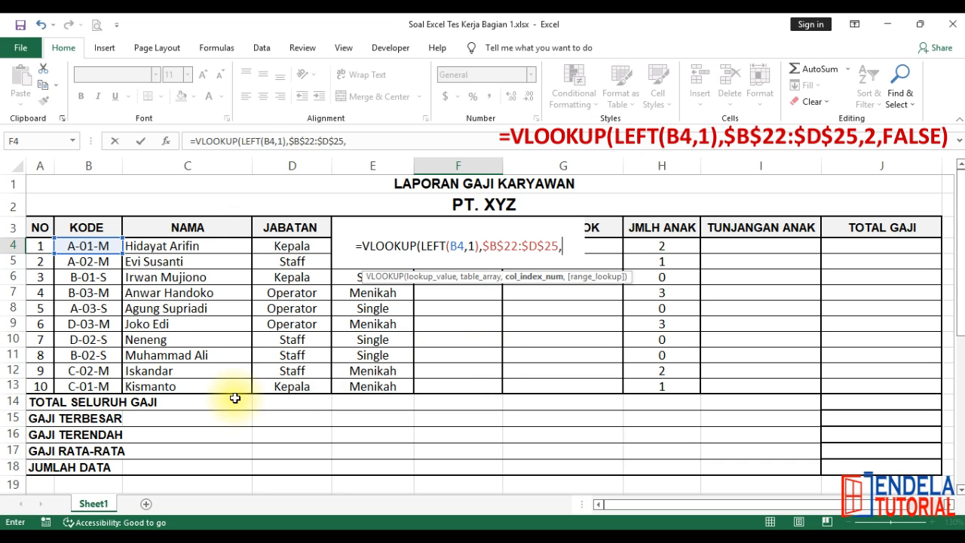
pyautogui.scroll(-3, 232, 389)
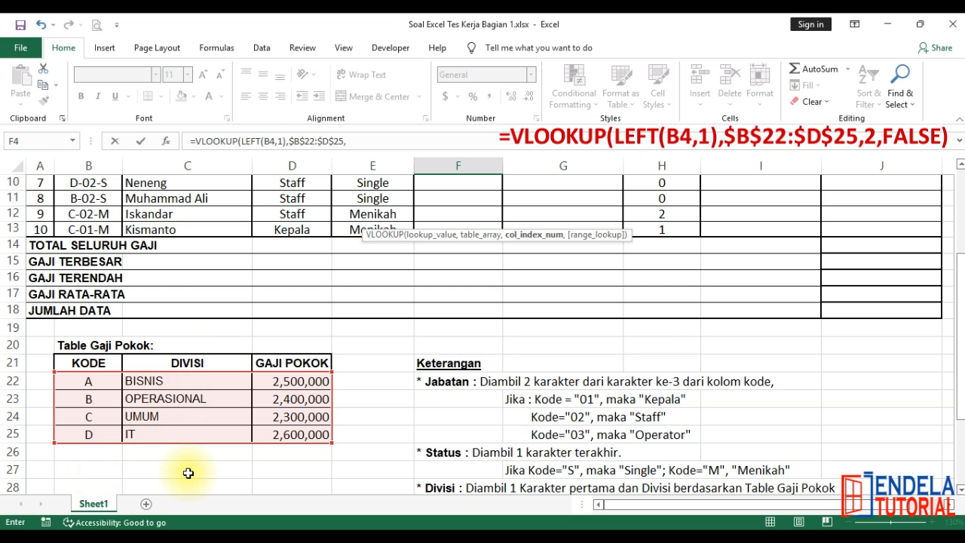
pyautogui.write('2')
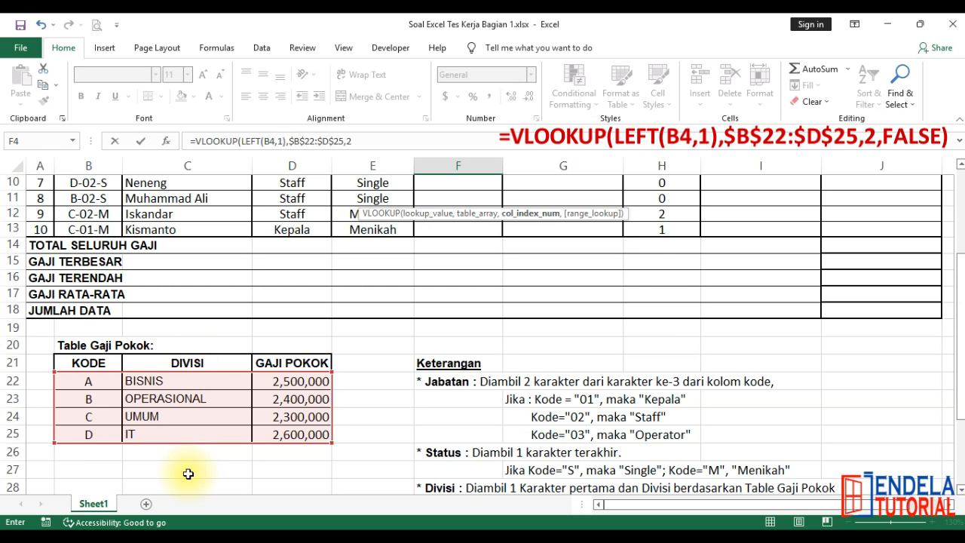
pyautogui.scroll(1, 351, 349)
pyautogui.scroll(2, 352, 348)
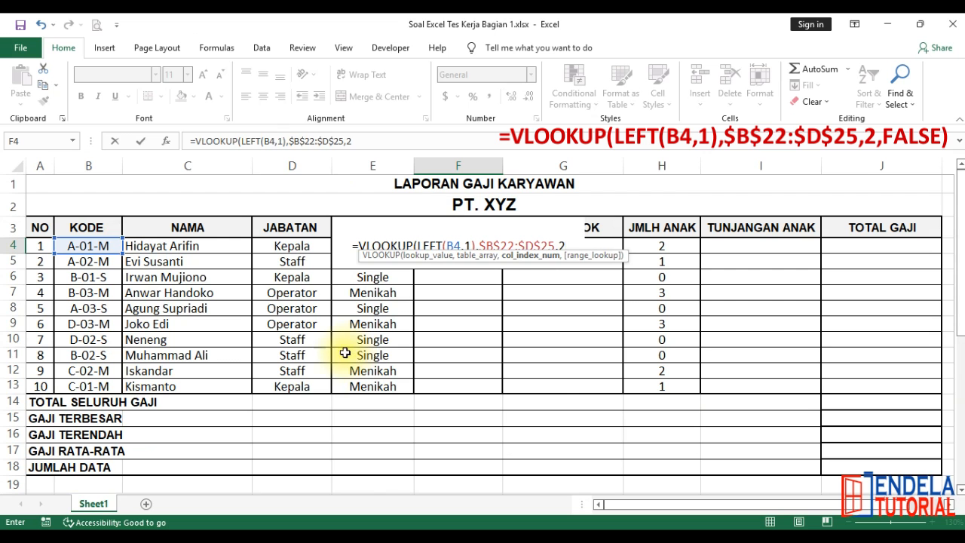
pyautogui.write(',')
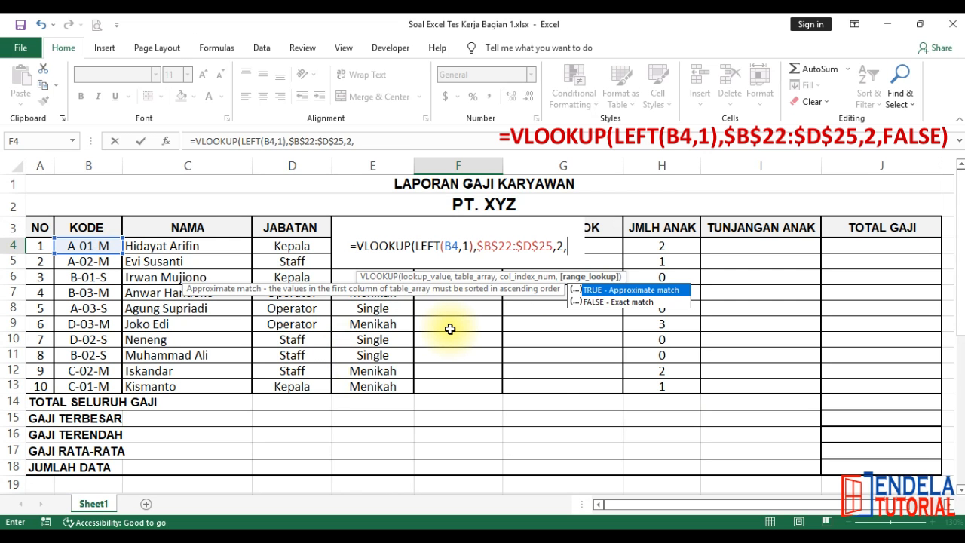
# Step: Try false and 0 as the range lookup argument of the F4 formula, clearing each entry
pyautogui.write('false')
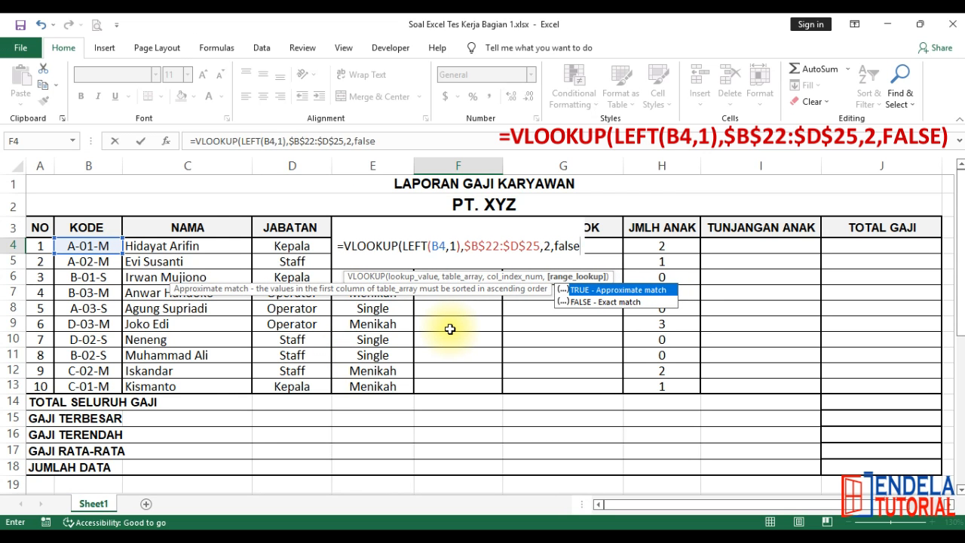
pyautogui.press('BackSpace')
pyautogui.press('BackSpace')
pyautogui.press('BackSpace')
pyautogui.press('BackSpace')
pyautogui.press('BackSpace')
pyautogui.write('0')
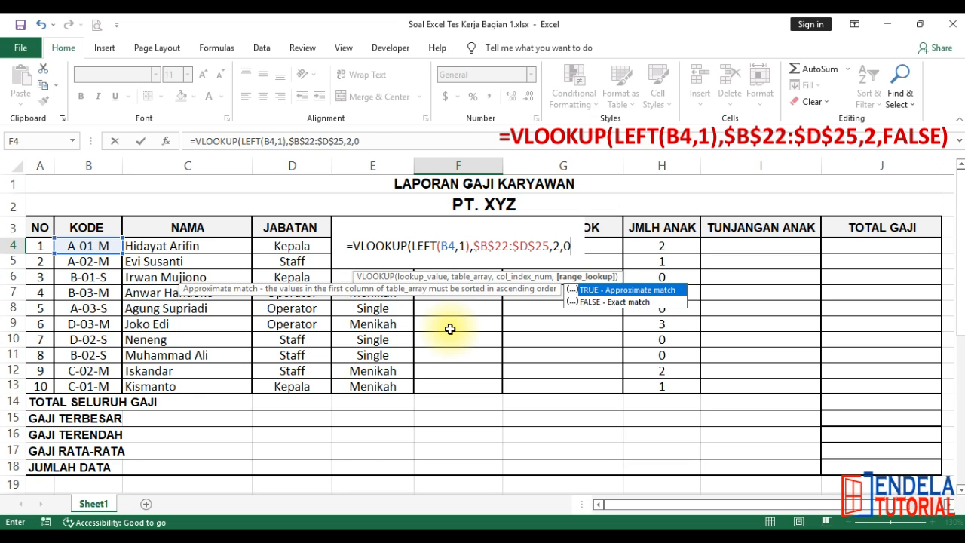
pyautogui.press('BackSpace')
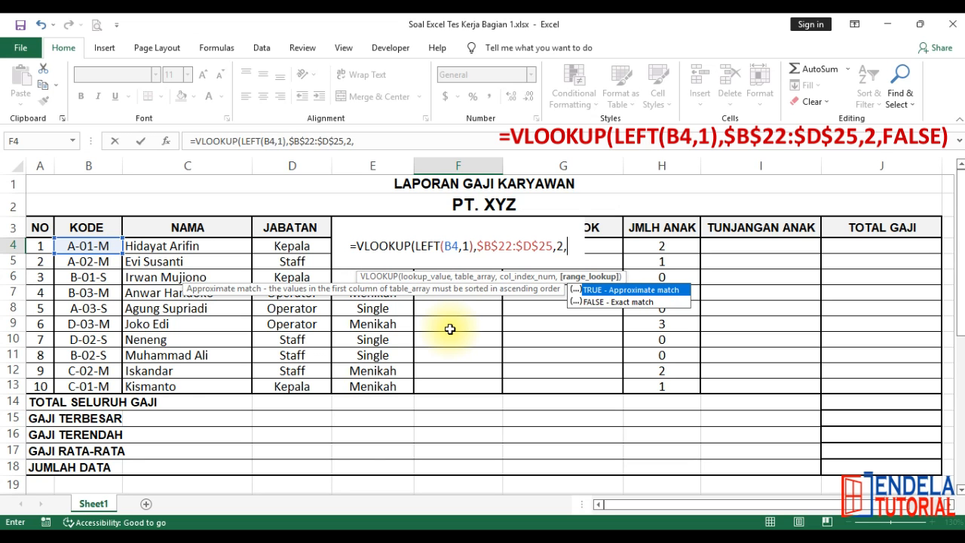
# Step: Complete the F4 formula with false as the range lookup and a closing parenthesis, commit it, and fill it down to F13
pyautogui.write('false')
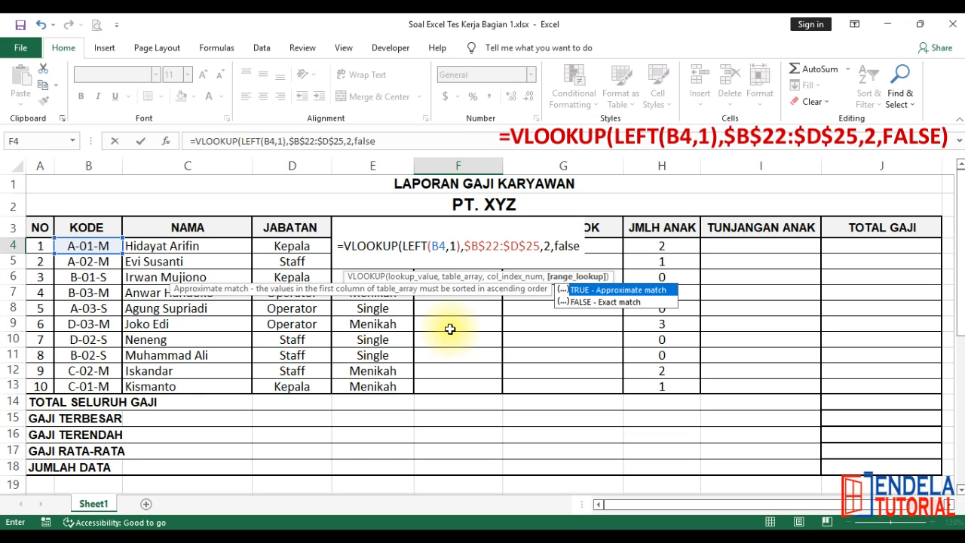
pyautogui.write(')')
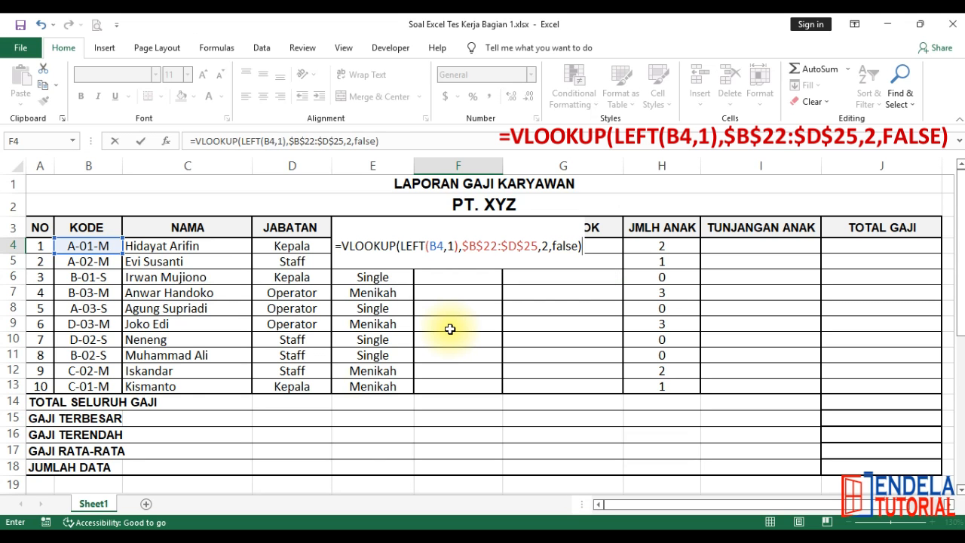
pyautogui.press('Return')
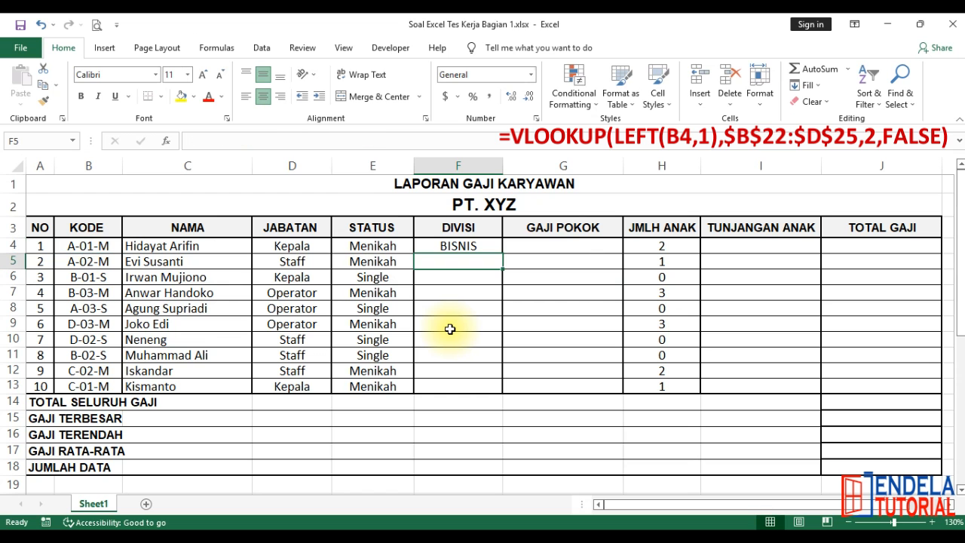
pyautogui.click(474, 249)
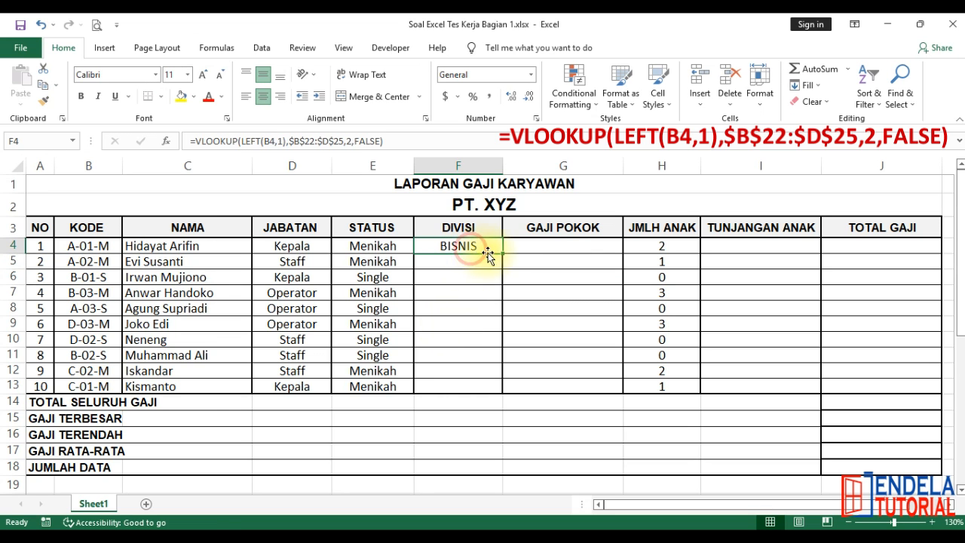
pyautogui.moveTo(502, 254); pyautogui.dragTo(478, 388)
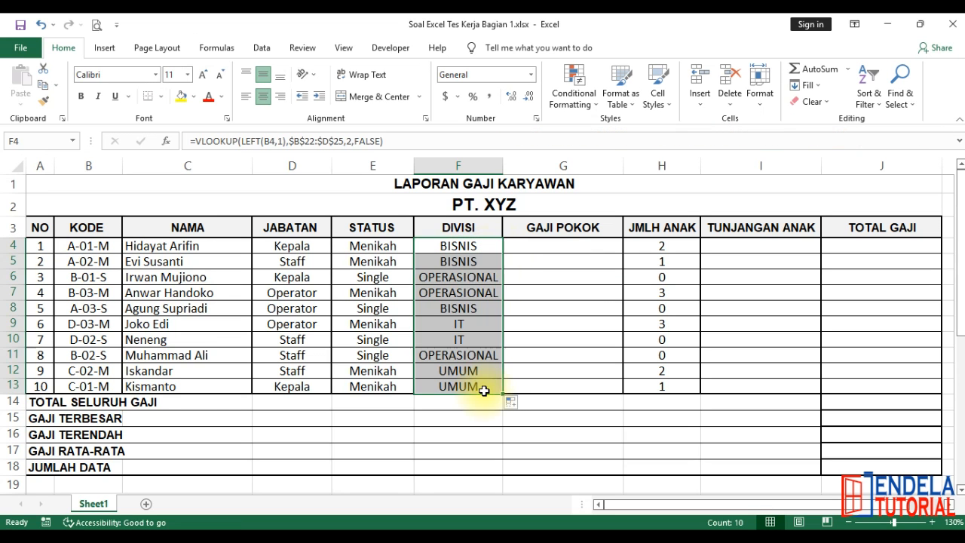
# Step: Check the filled DIVISI values in rows 4 to 13 against their KODE letters and Table Gaji Pokok
pyautogui.click(485, 243)
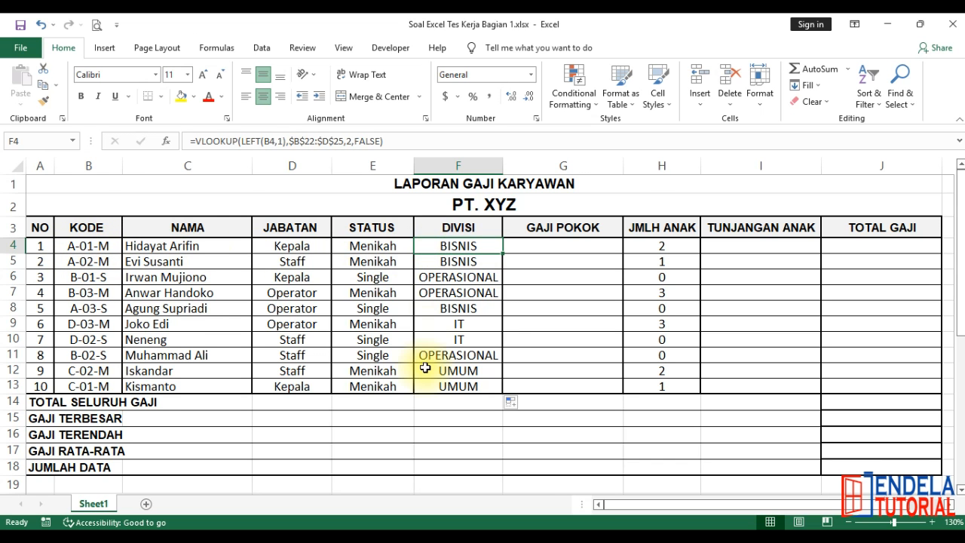
pyautogui.scroll(-4, 425, 368)
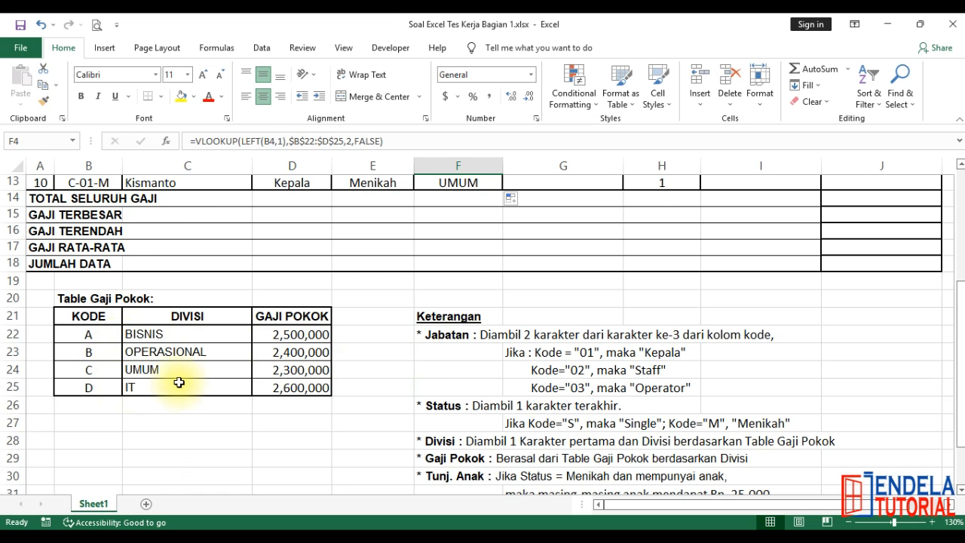
pyautogui.scroll(4, 230, 370)
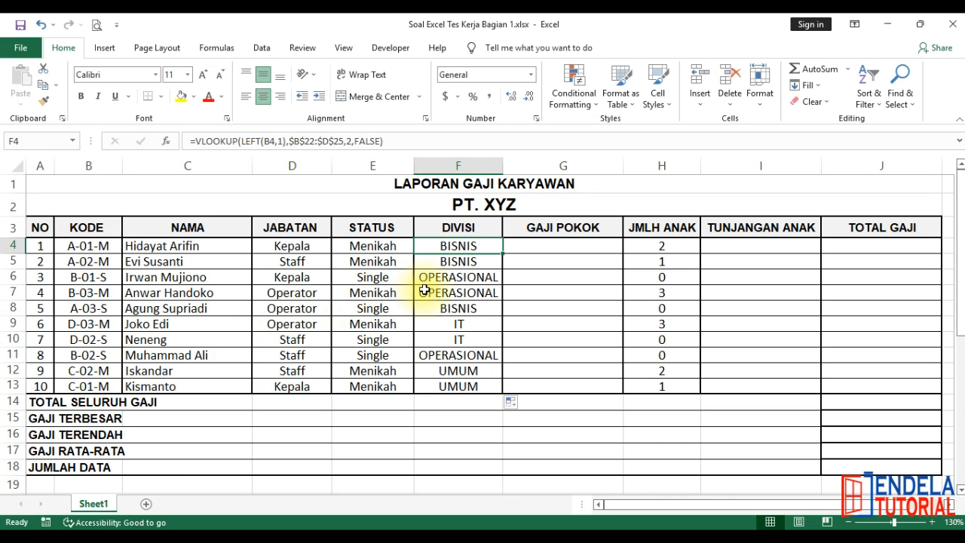
pyautogui.click(431, 275)
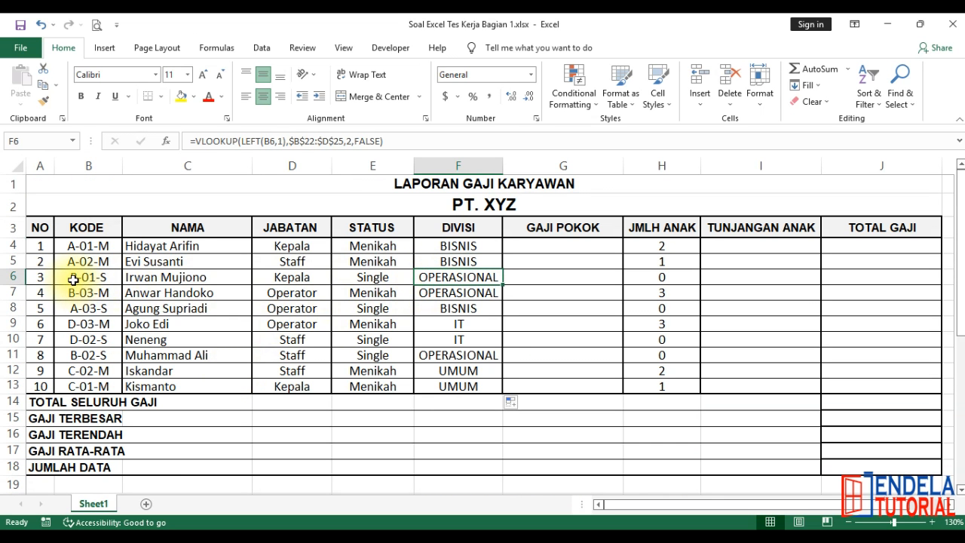
pyautogui.click(70, 327)
pyautogui.click(442, 329)
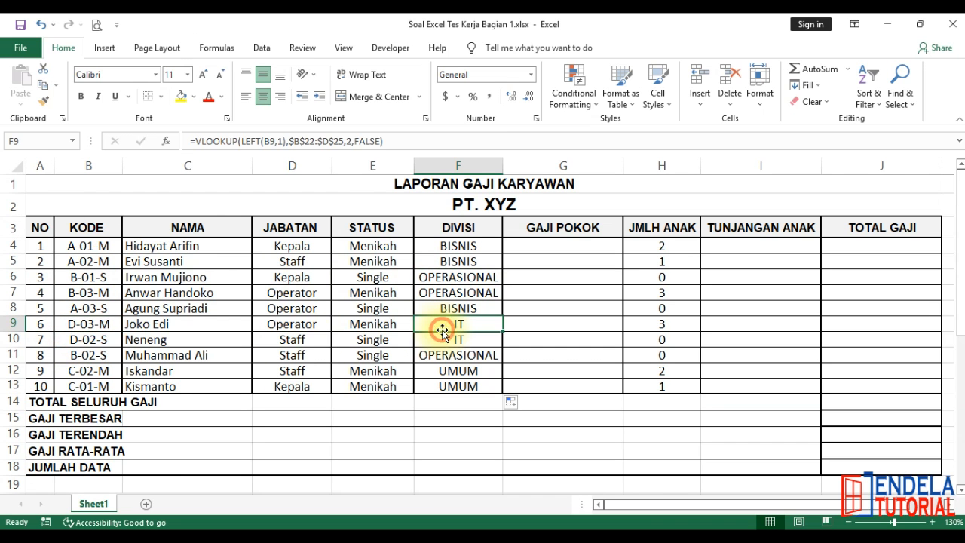
pyautogui.click(69, 370)
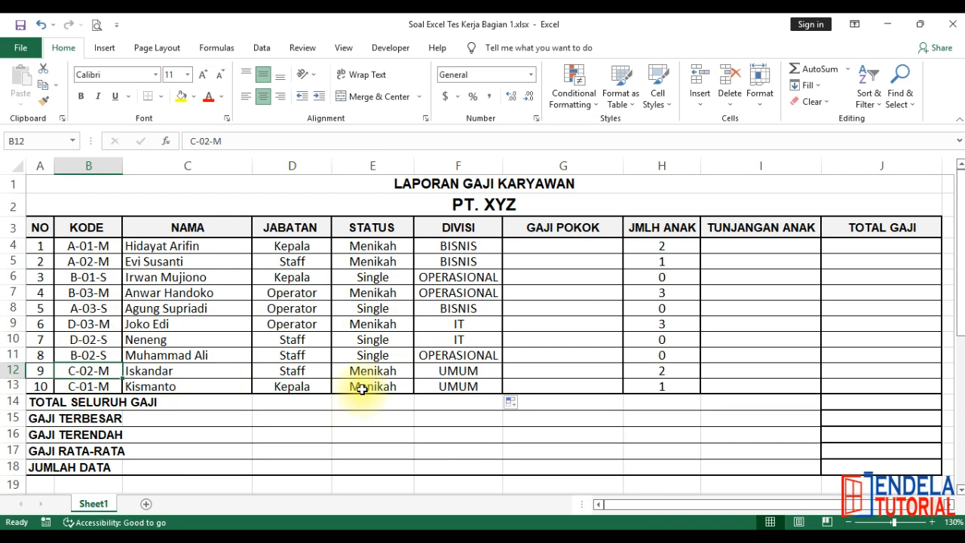
pyautogui.click(439, 372)
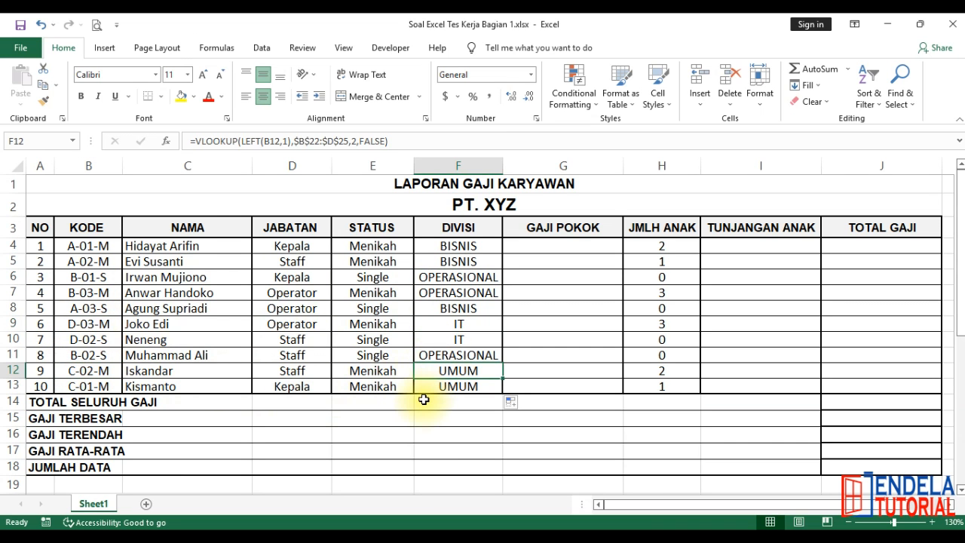
pyautogui.click(444, 230)
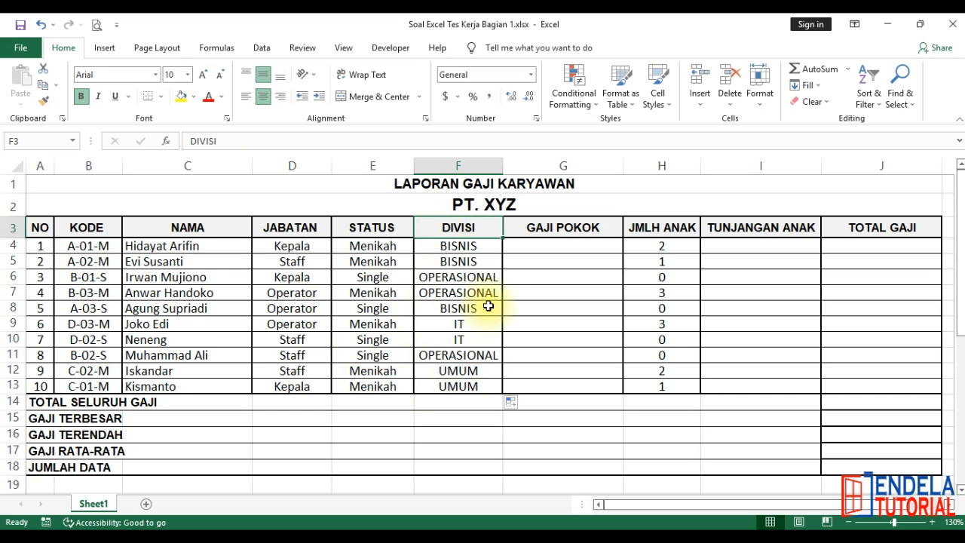
# Step: Consult the Gaji Pokok rule in Keterangan and start a VLOOKUP formula in G4 with F4 as the lookup value
pyautogui.click(610, 228)
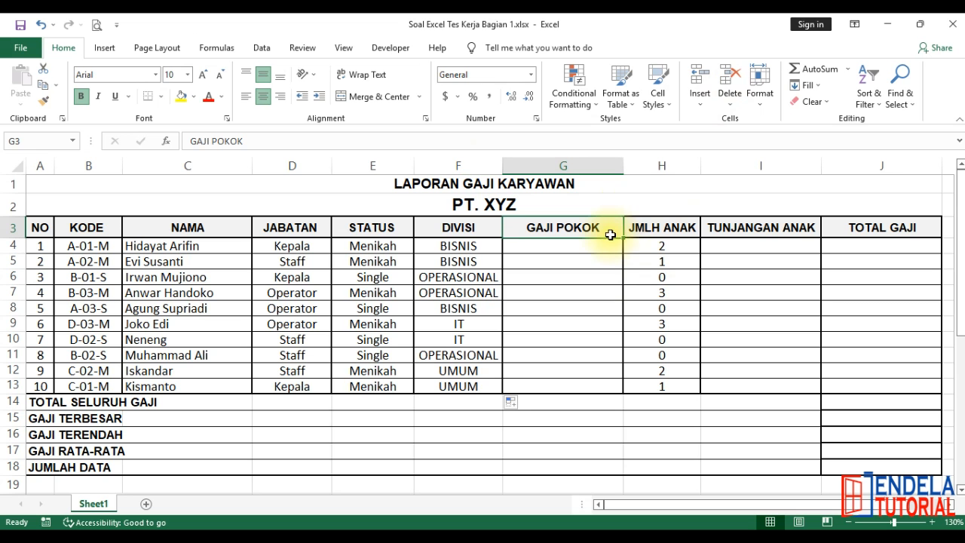
pyautogui.scroll(-5, 606, 257)
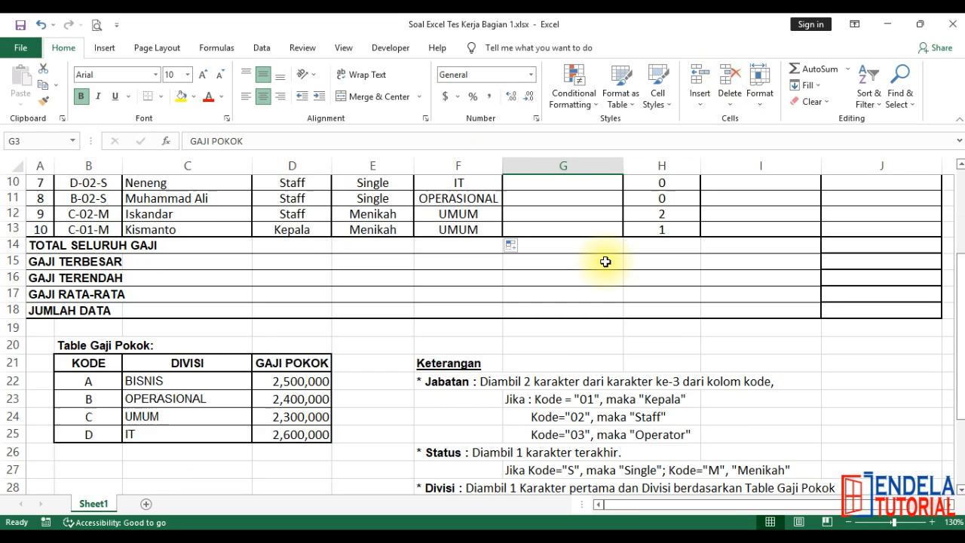
pyautogui.scroll(-1, 605, 262)
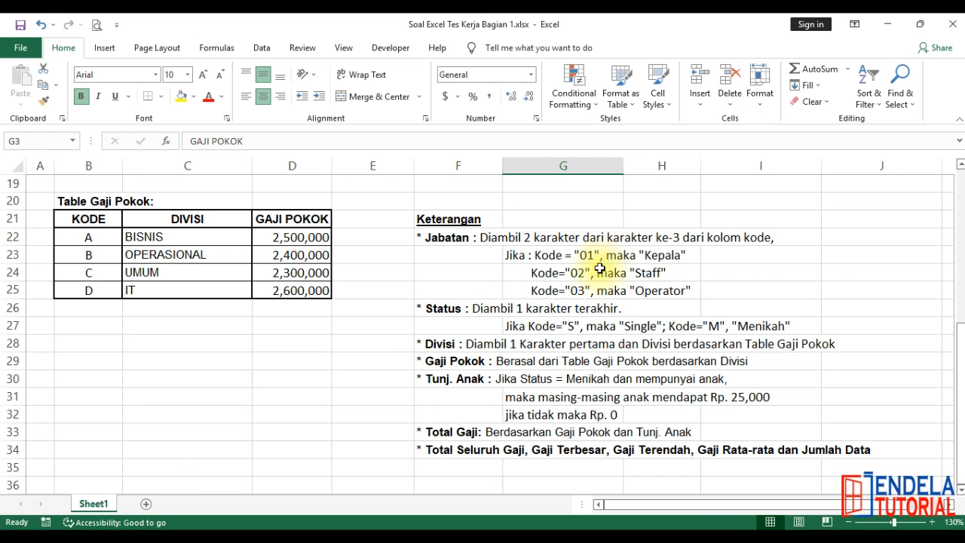
pyautogui.click(394, 361)
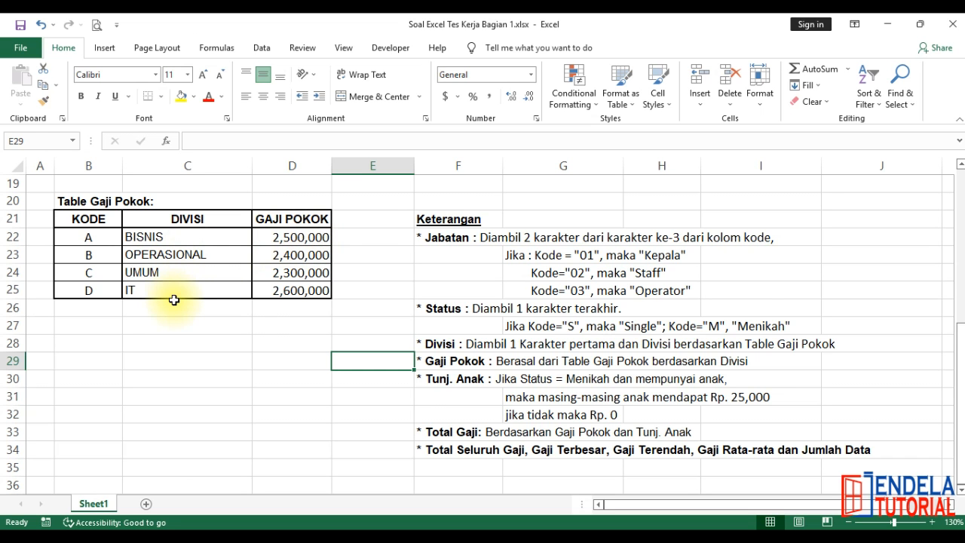
pyautogui.scroll(6, 174, 300)
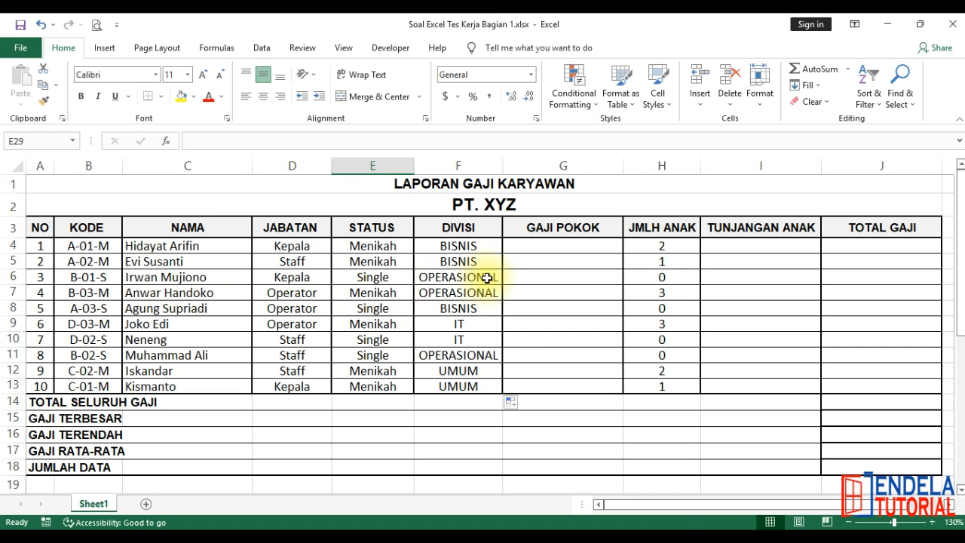
pyautogui.click(552, 242)
pyautogui.write('=')
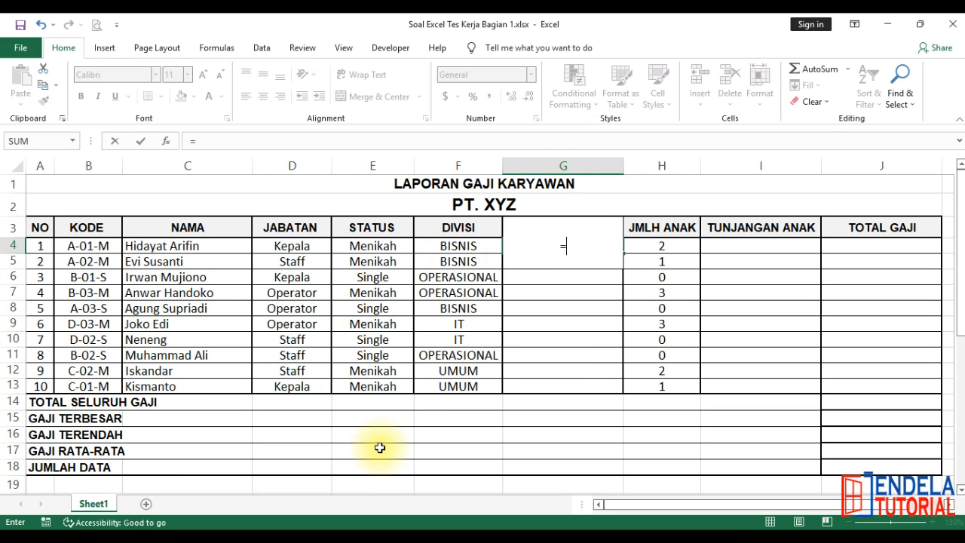
pyautogui.write('vlo')
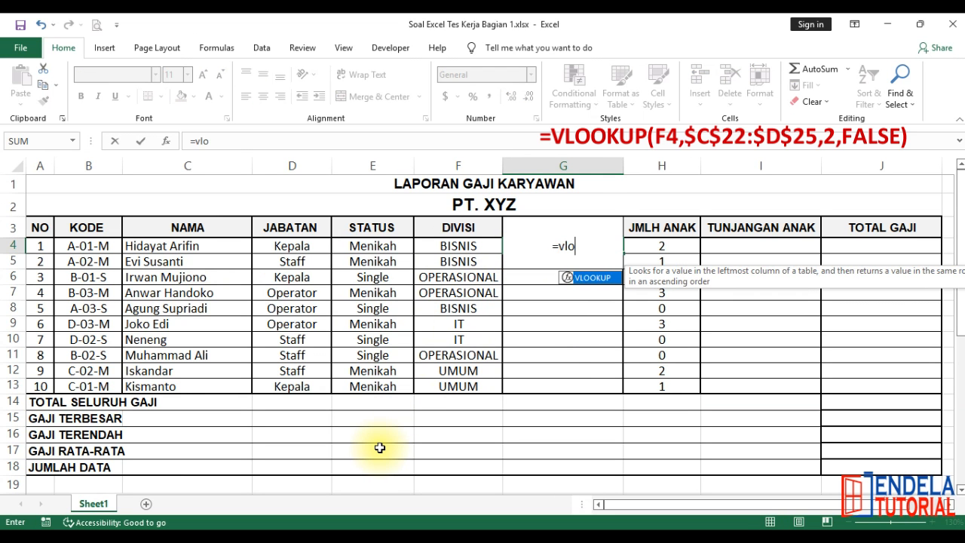
pyautogui.press('Tab')
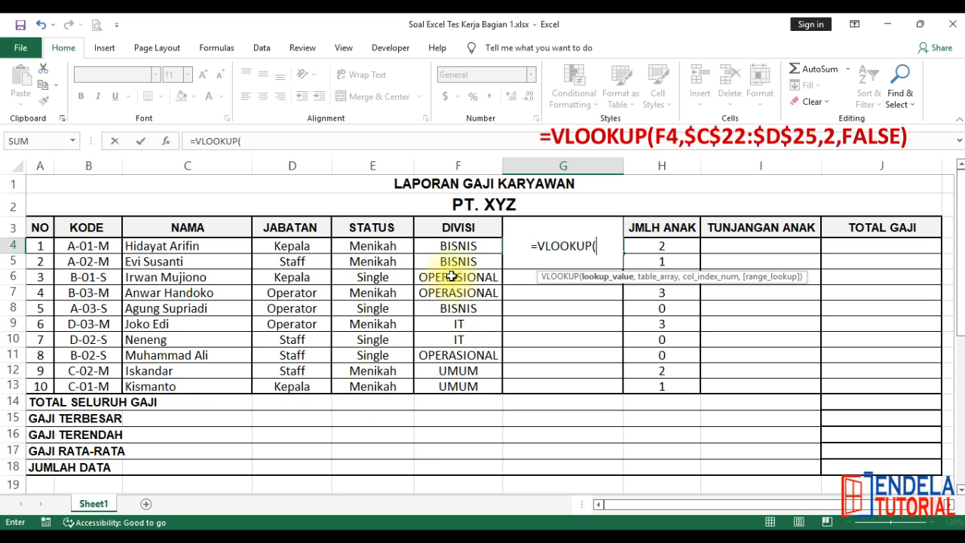
pyautogui.click(434, 247)
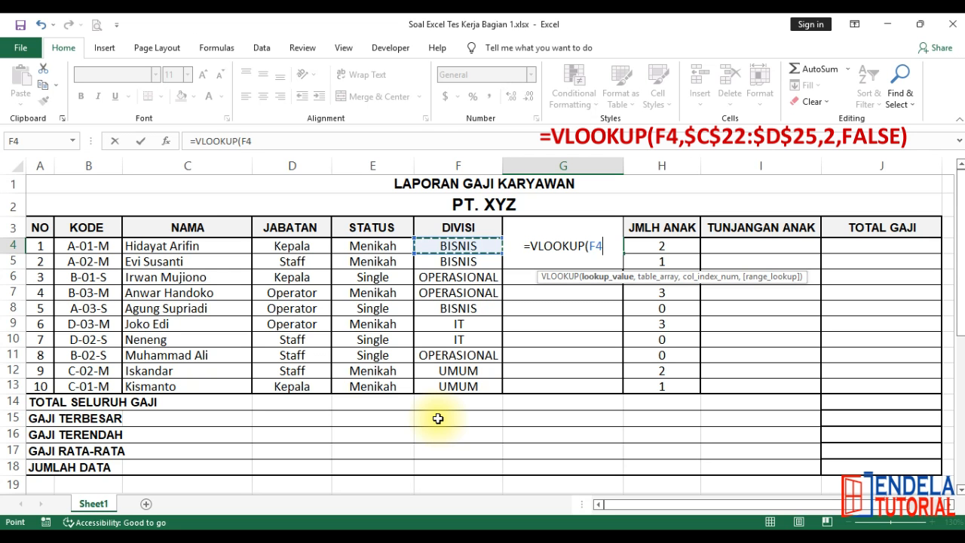
pyautogui.write(',')
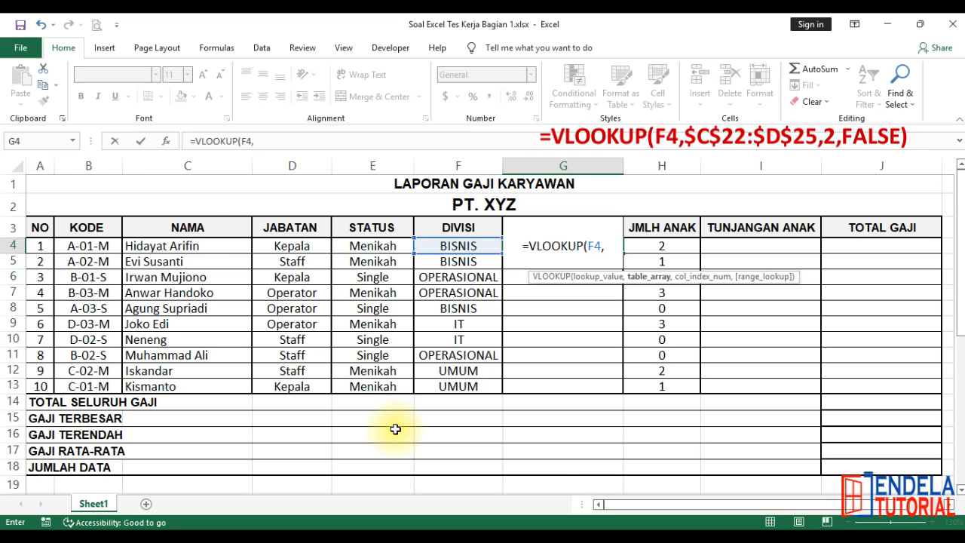
# Step: Set the table array of the G4 formula to the DIVISI and GAJI POKOK columns as absolute range $C$22:$D$25
pyautogui.scroll(-3, 395, 429)
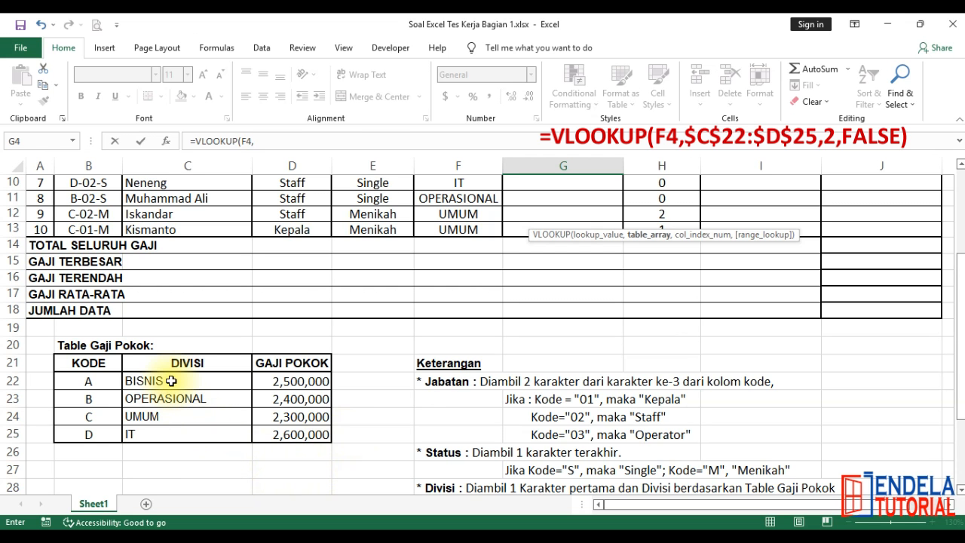
pyautogui.click(95, 383)
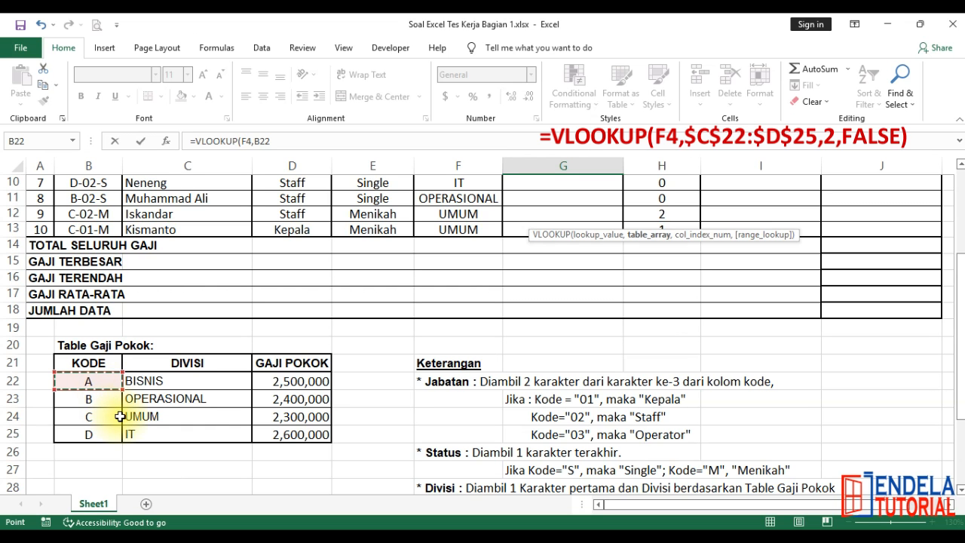
pyautogui.click(189, 383)
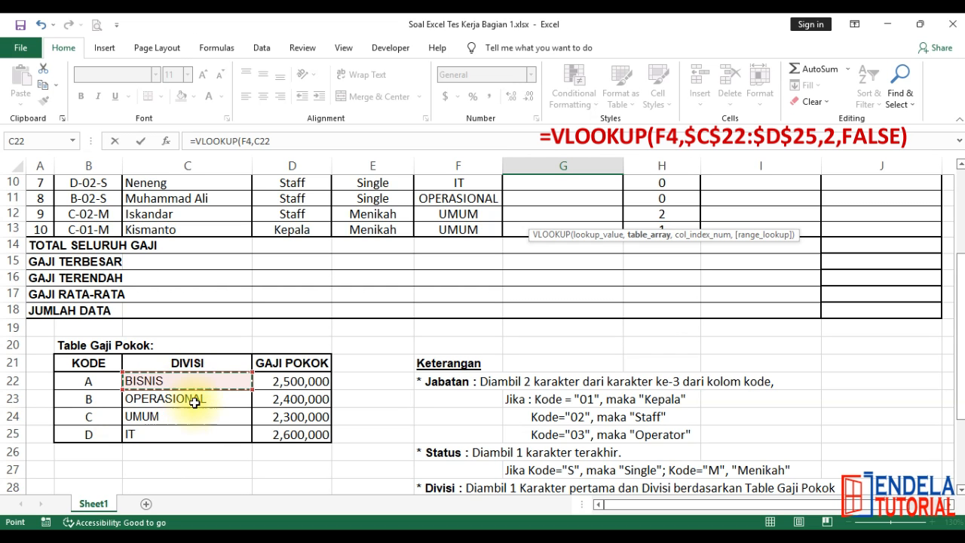
pyautogui.moveTo(187, 389); pyautogui.dragTo(255, 438)
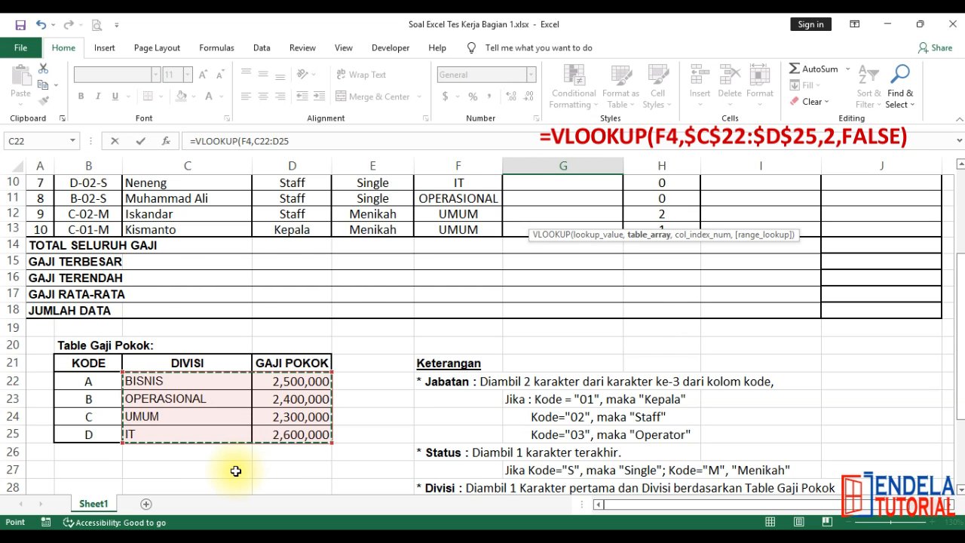
pyautogui.press('F4')
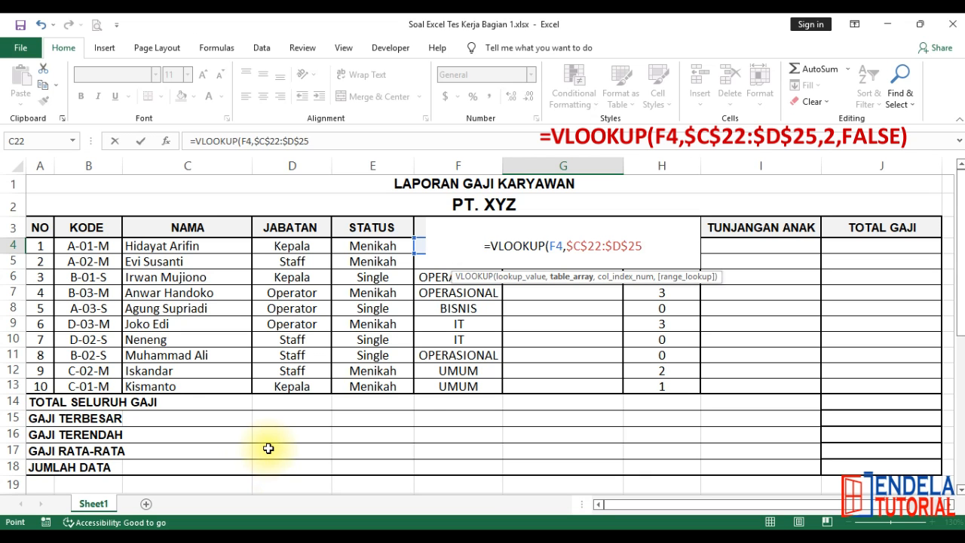
pyautogui.write(',')
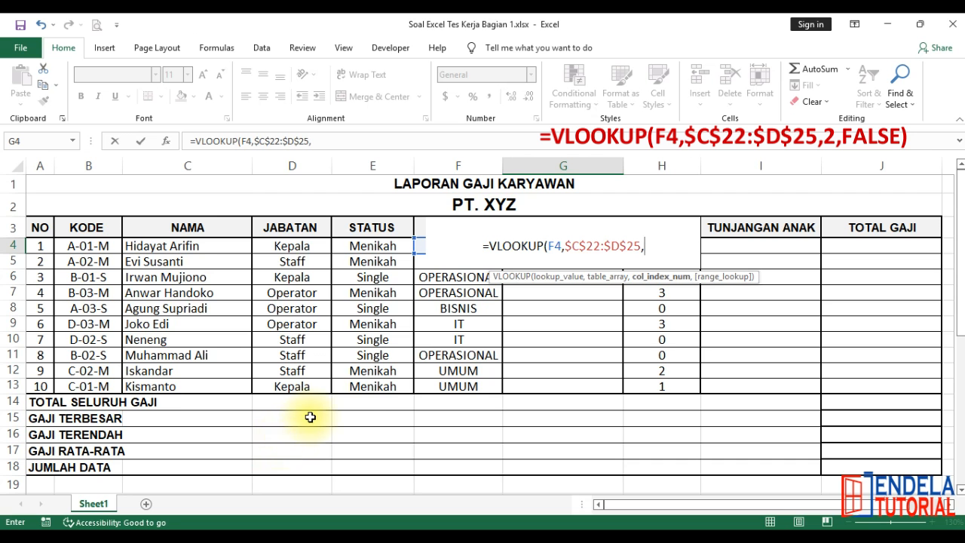
# Step: Complete the G4 formula with column index 2 and FALSE as the range lookup, and commit it
pyautogui.scroll(-5, 362, 420)
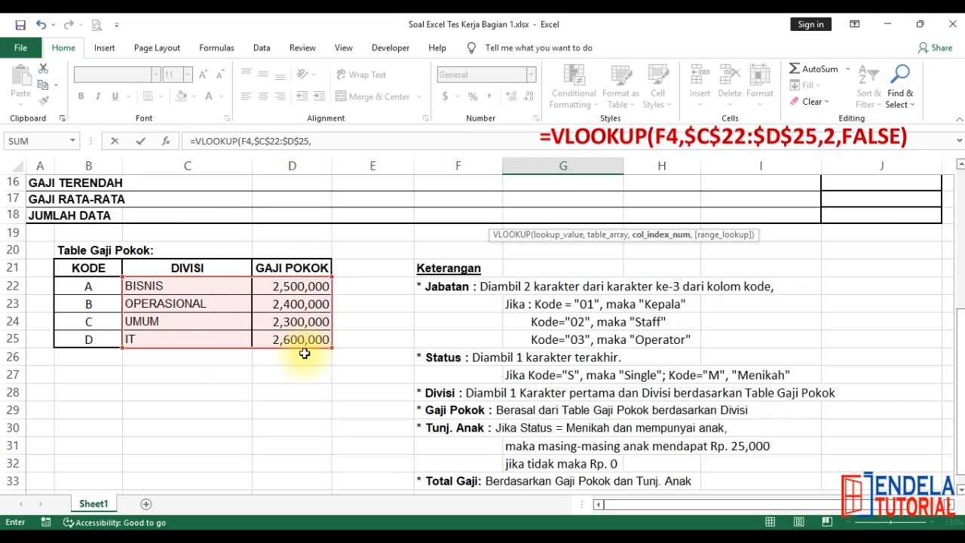
pyautogui.write('2')
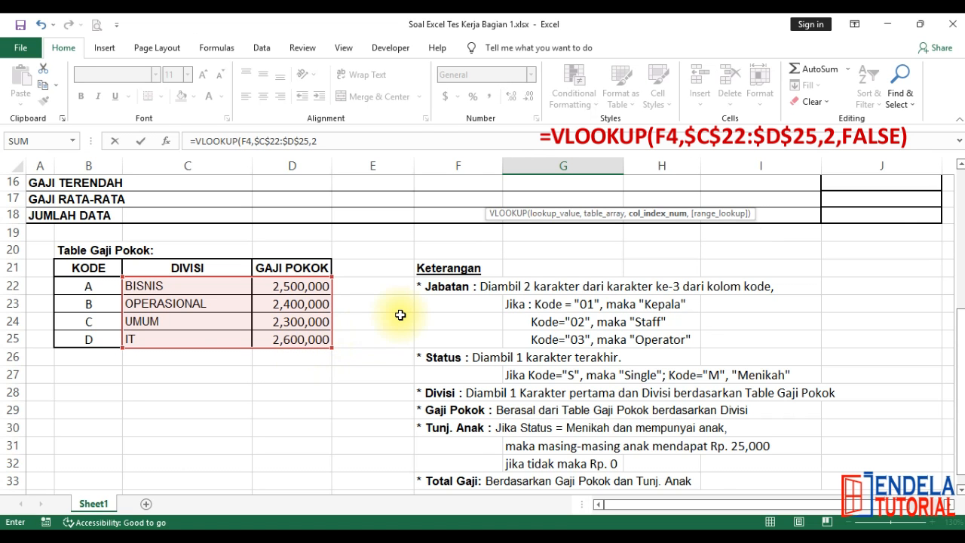
pyautogui.scroll(5, 400, 313)
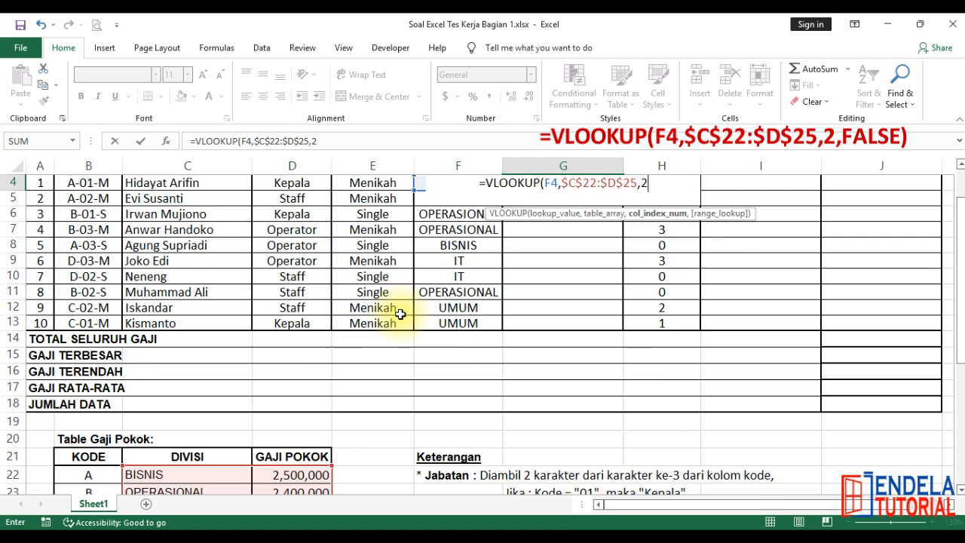
pyautogui.write(',')
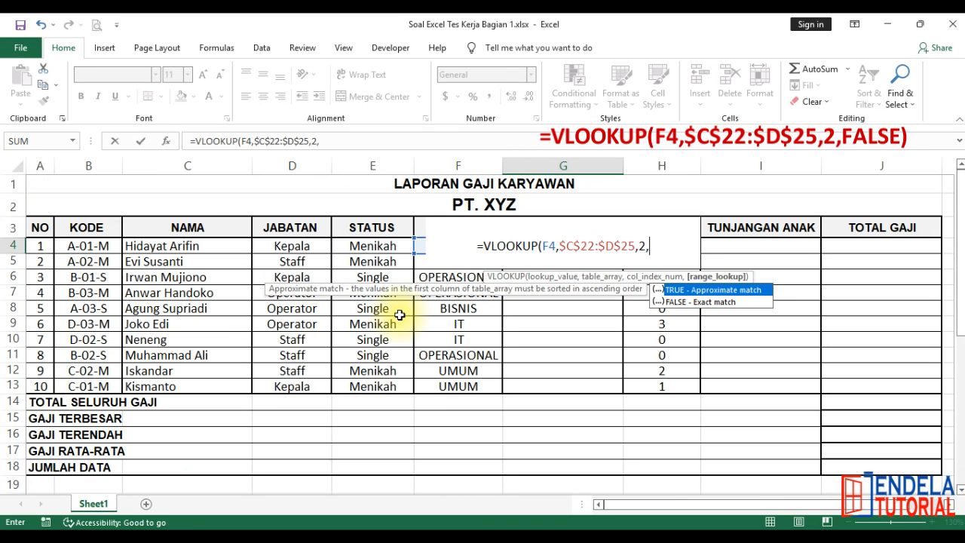
pyautogui.write('false')
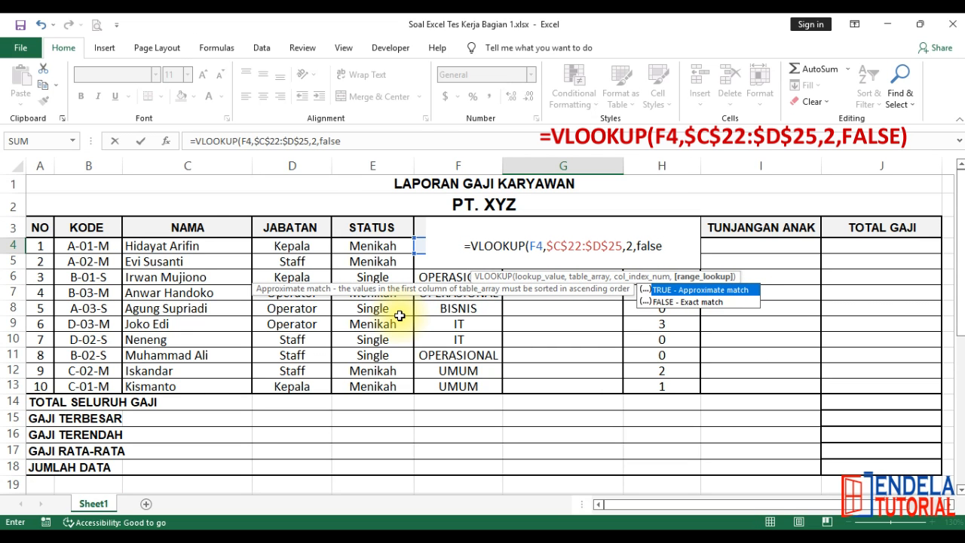
pyautogui.write(')')
pyautogui.press('Return')
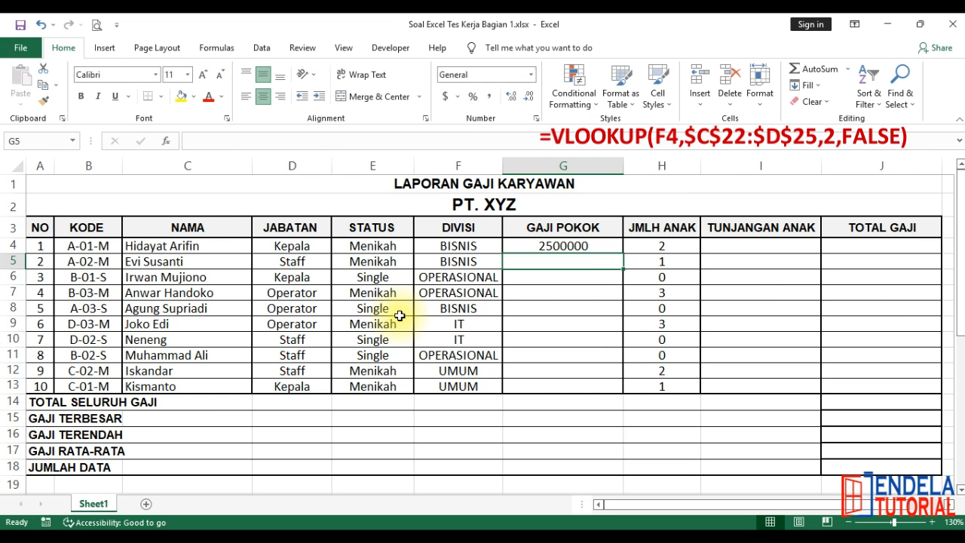
# Step: Fill the GAJI POKOK formula from G4 down to G13
pyautogui.click(533, 250)
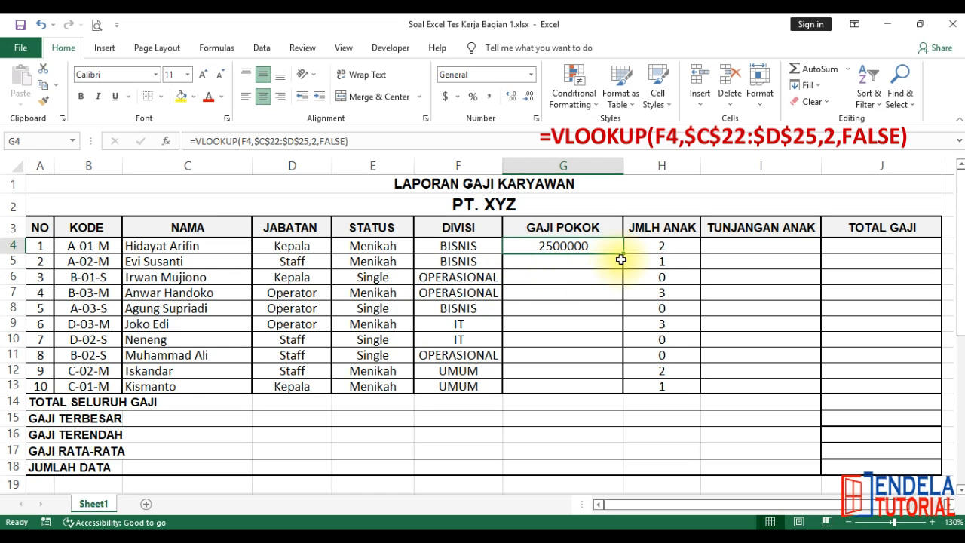
pyautogui.moveTo(623, 253); pyautogui.dragTo(577, 388)
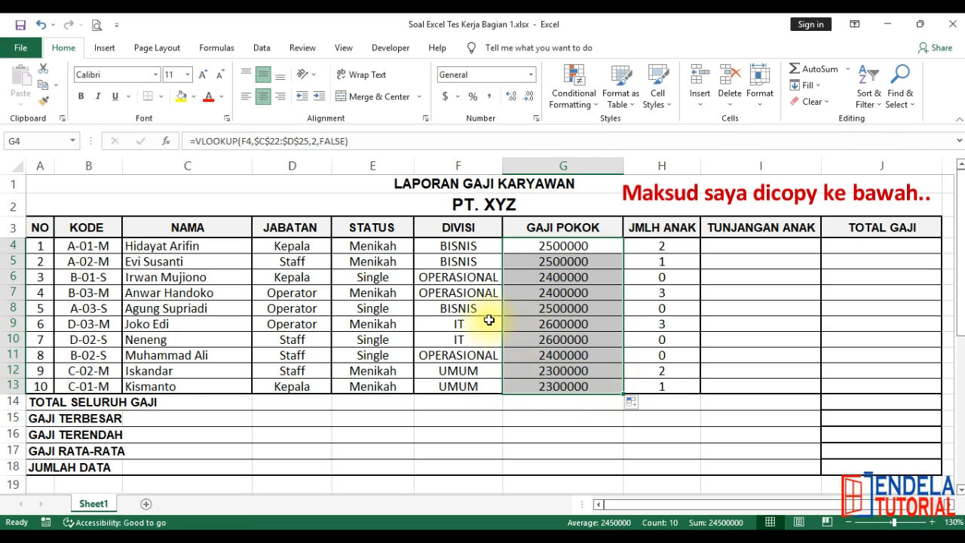
pyautogui.click(518, 248)
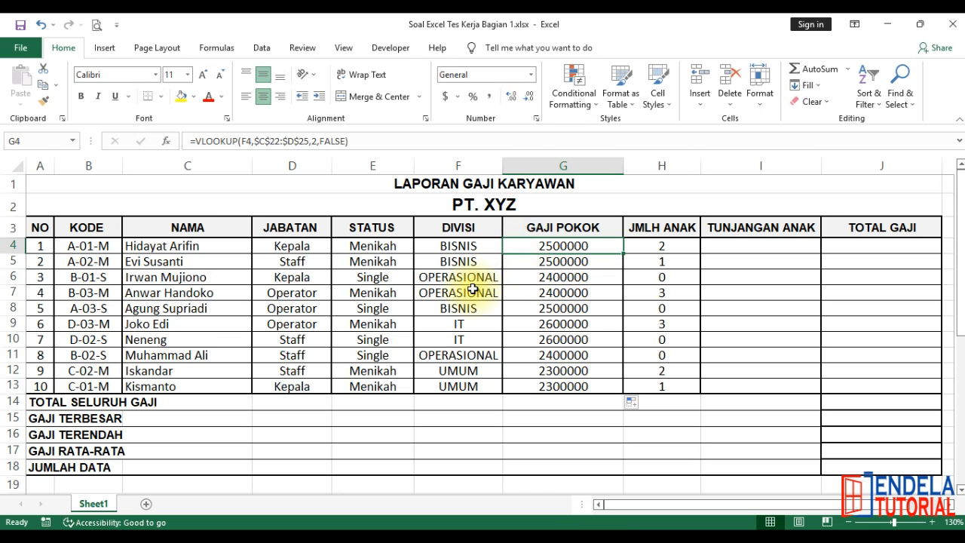
# Step: Format the GAJI POKOK values in G4:G13 as Accounting with the Rp Indonesian symbol and 0 decimal places
pyautogui.moveTo(526, 240); pyautogui.dragTo(528, 383)
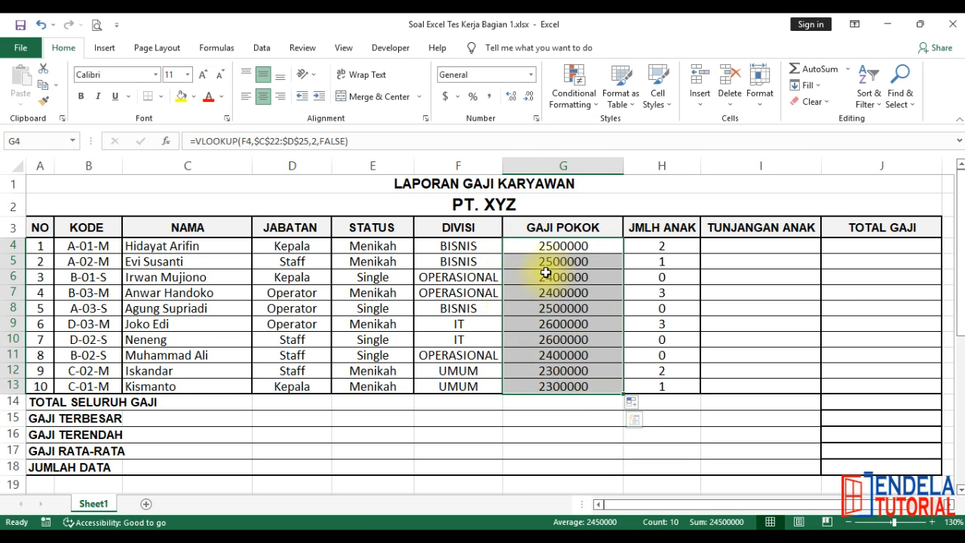
pyautogui.rightClick(601, 284)
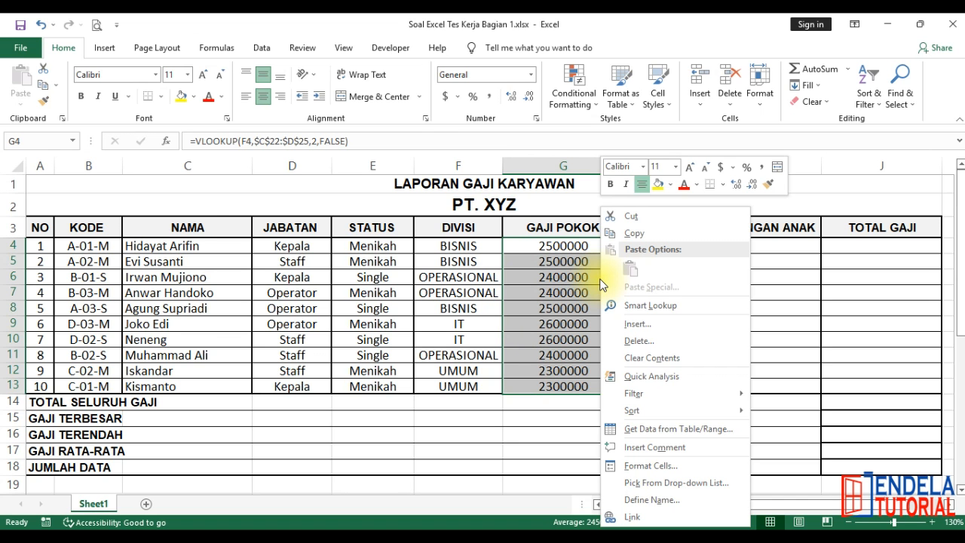
pyautogui.click(630, 464)
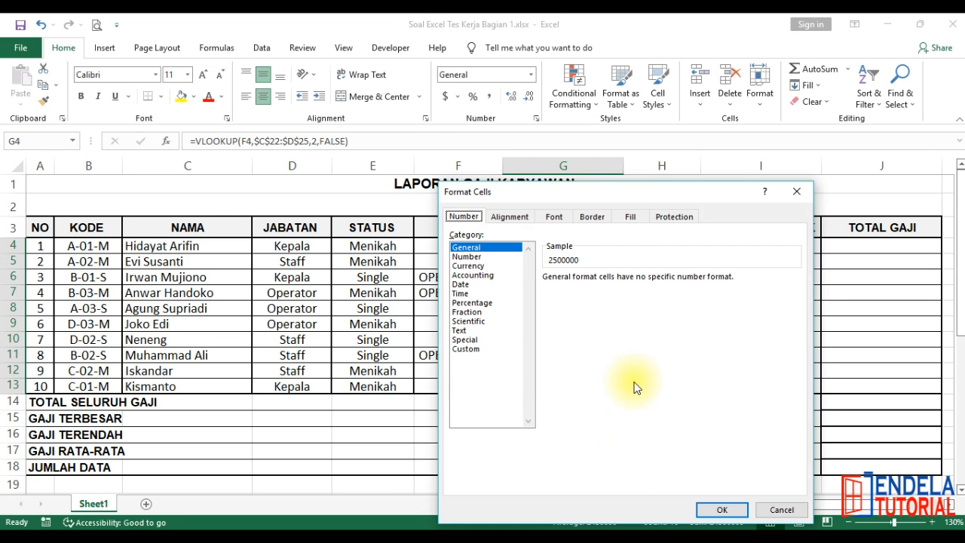
pyautogui.moveTo(638, 193); pyautogui.dragTo(360, 146)
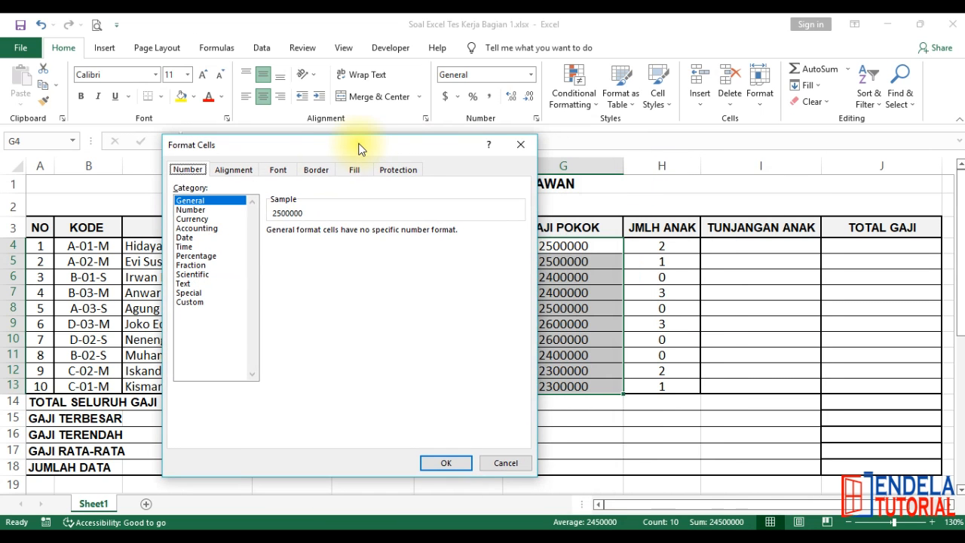
pyautogui.click(210, 228)
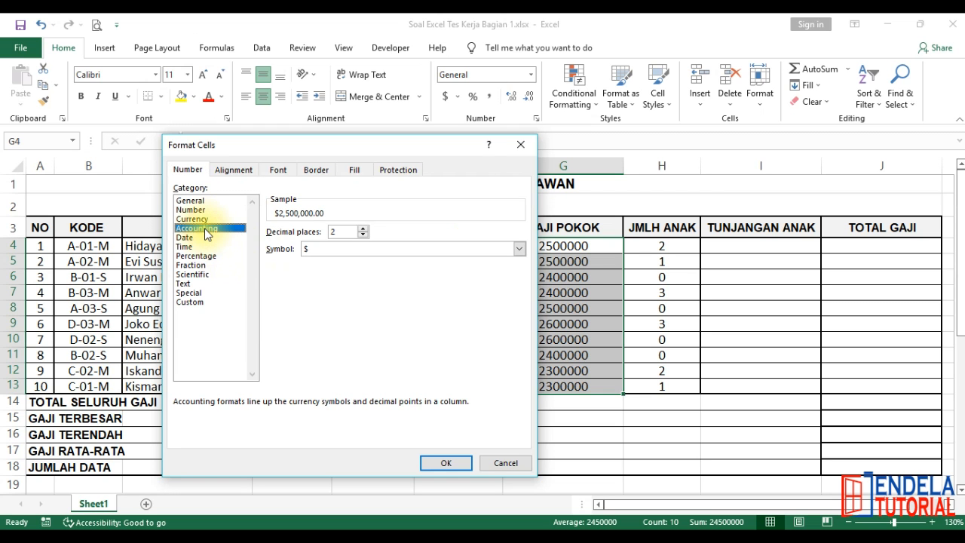
pyautogui.click(349, 251)
pyautogui.moveTo(518, 270); pyautogui.dragTo(517, 334)
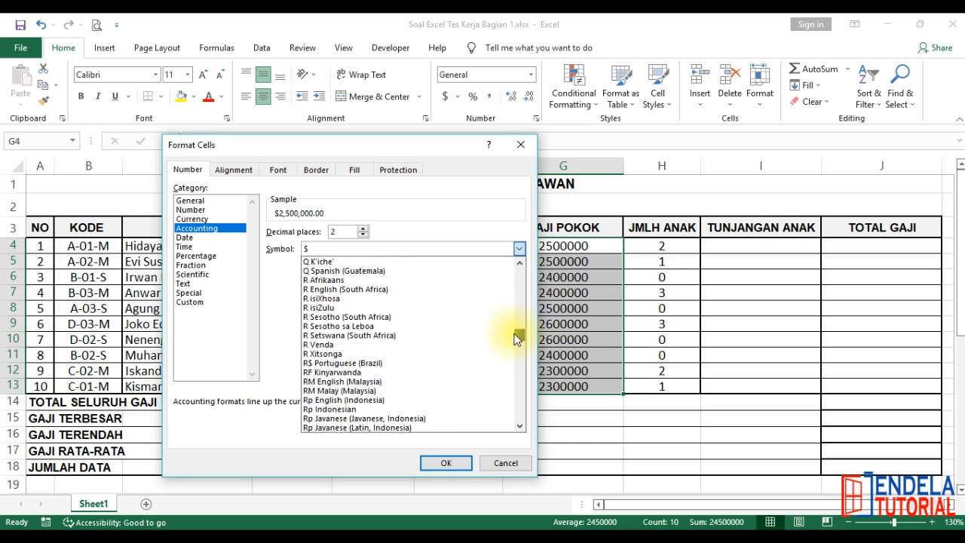
pyautogui.click(339, 410)
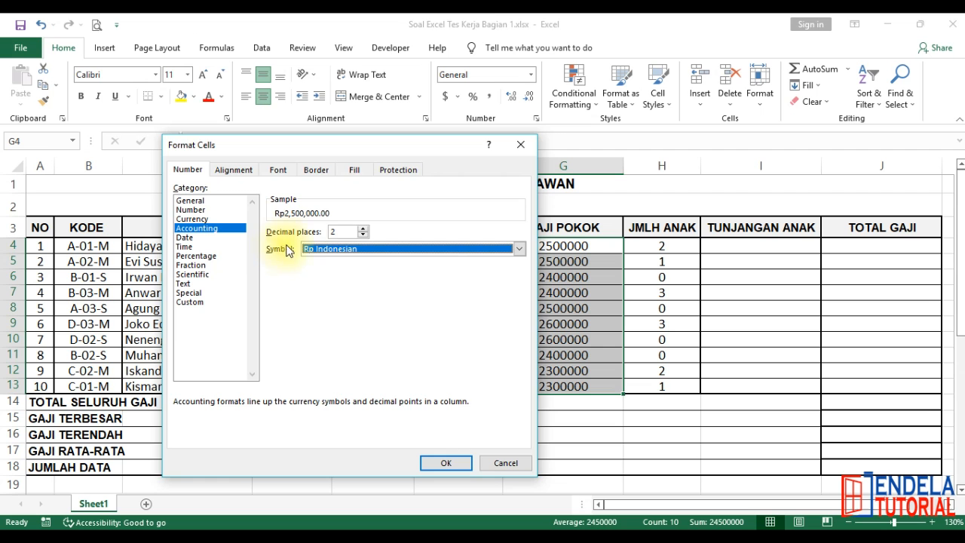
pyautogui.doubleClick(356, 234)
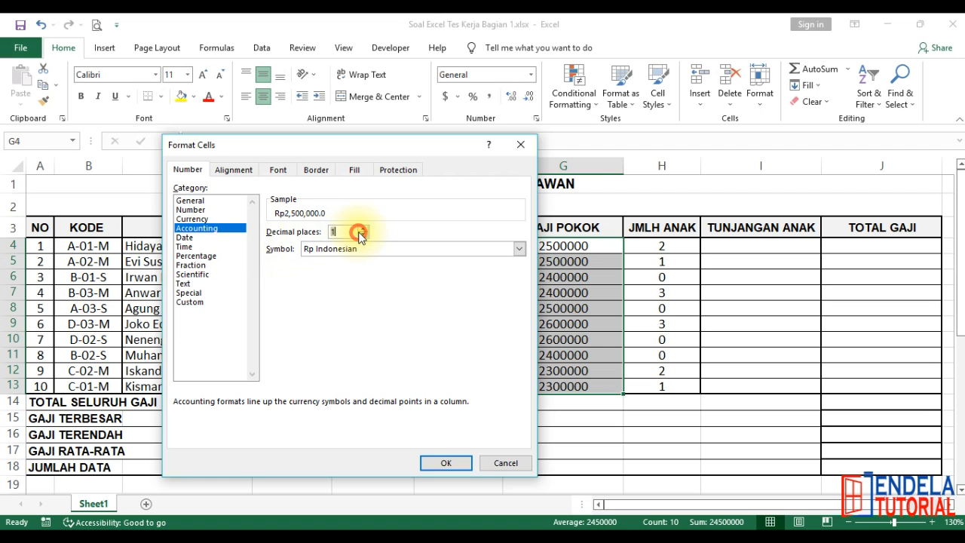
pyautogui.write('0')
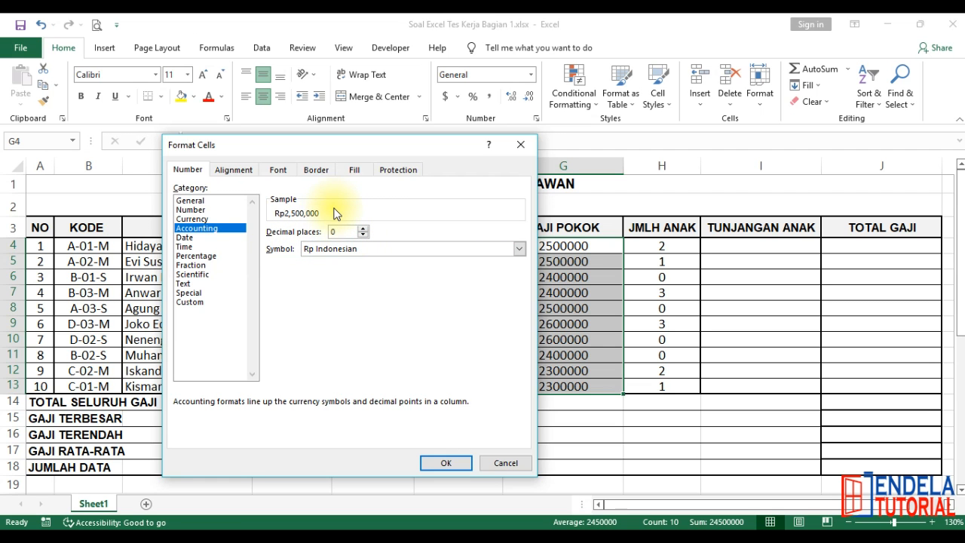
pyautogui.click(447, 464)
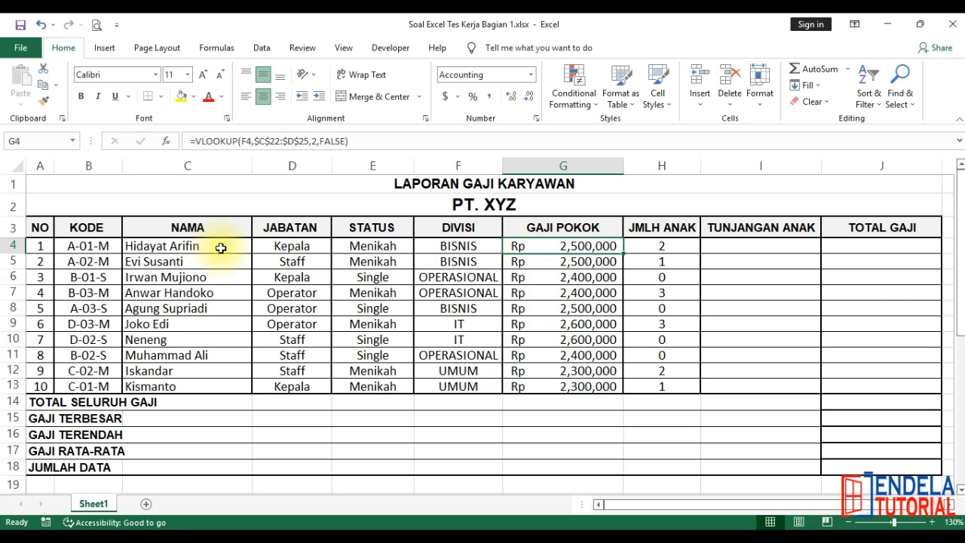
# Step: Check the G4 base salary against its division and review each division's salary in Table Gaji Pokok
pyautogui.click(436, 249)
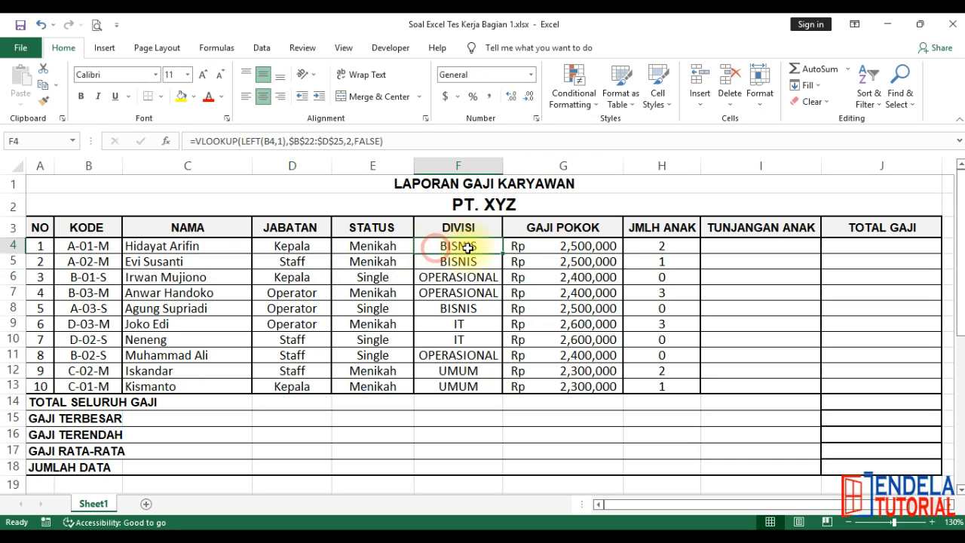
pyautogui.click(543, 244)
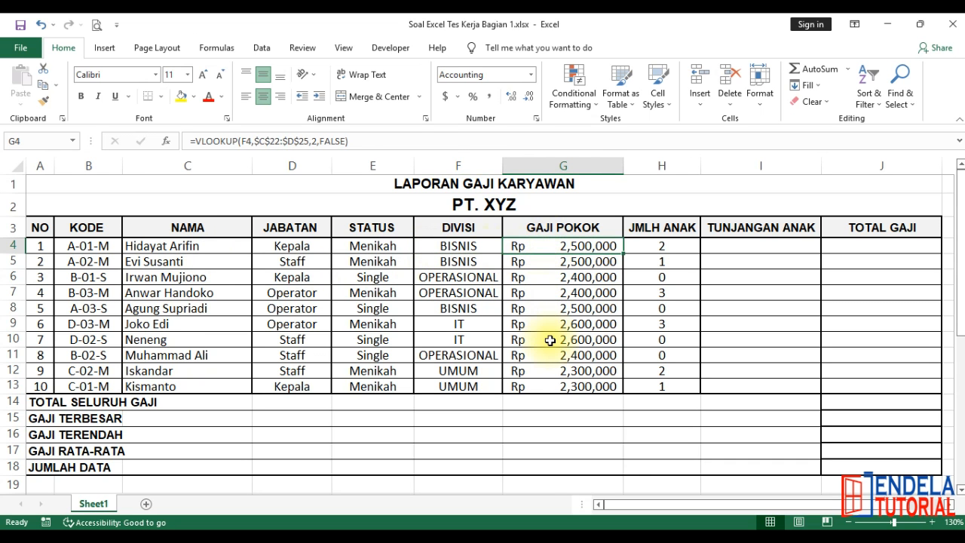
pyautogui.scroll(-3, 550, 336)
pyautogui.click(198, 386)
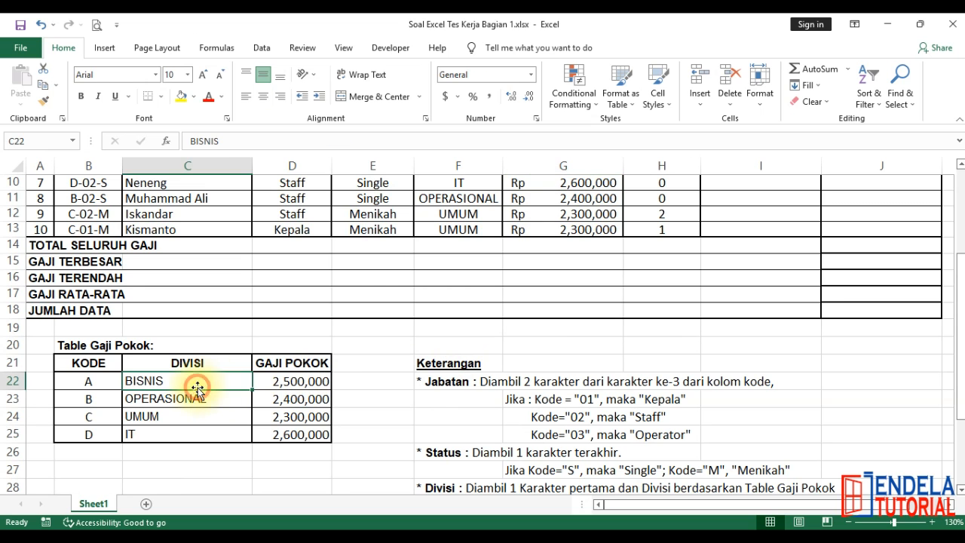
pyautogui.click(269, 375)
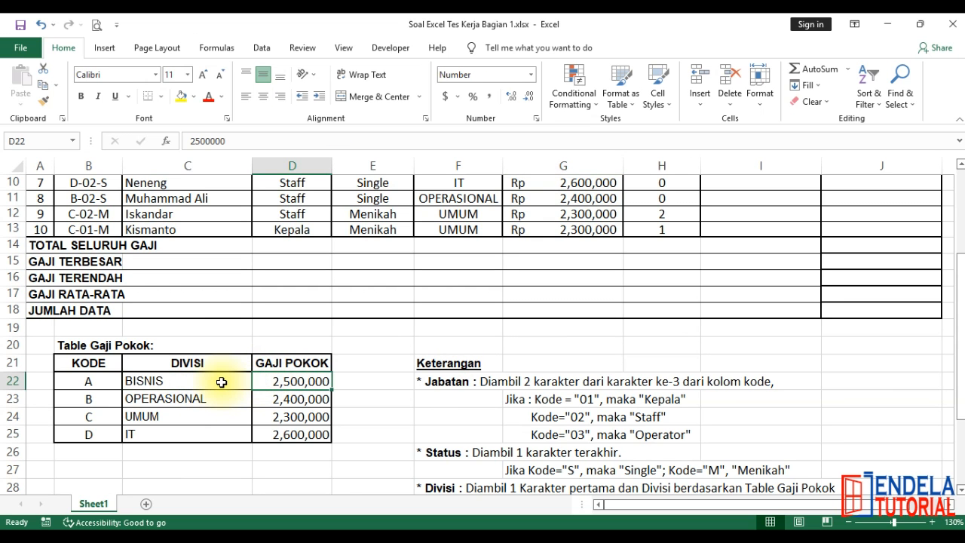
pyautogui.click(200, 397)
pyautogui.click(270, 402)
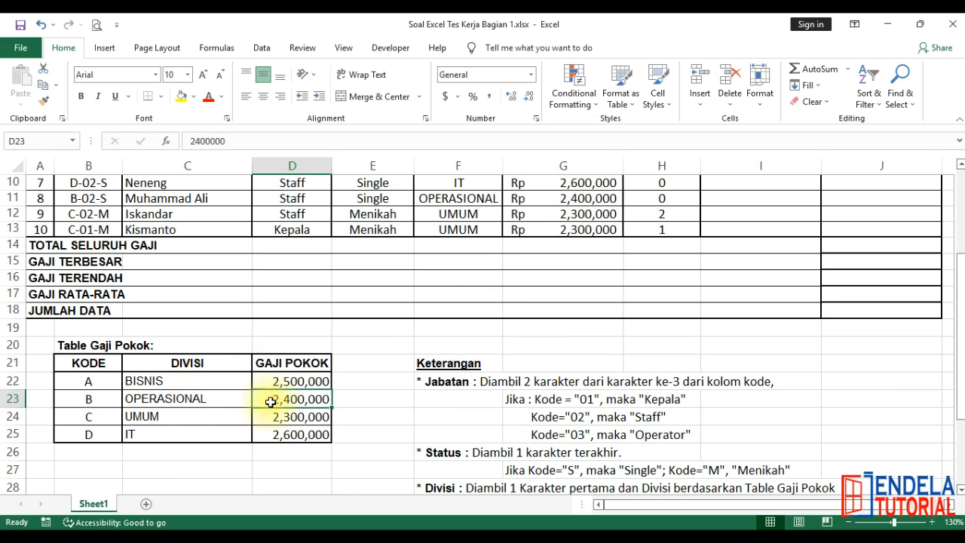
pyautogui.click(224, 414)
pyautogui.click(294, 414)
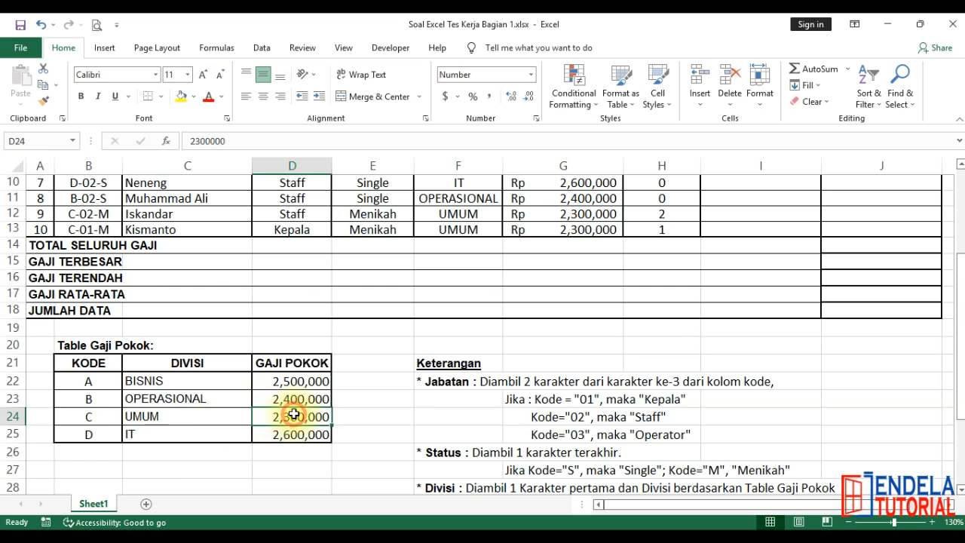
pyautogui.click(209, 431)
pyautogui.click(278, 431)
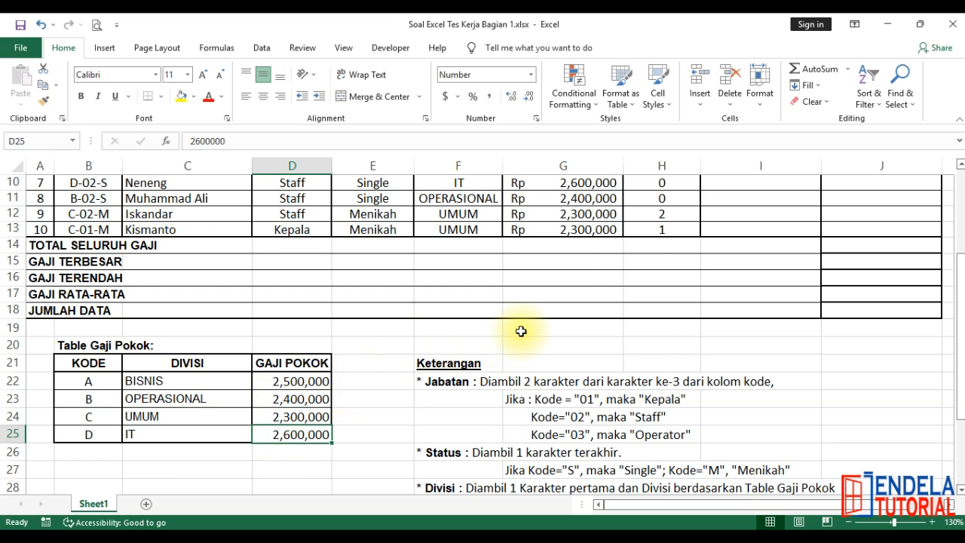
# Step: Verify the GAJI POKOK results in the report against the OPERASIONAL, IT and UMUM divisions
pyautogui.scroll(3, 520, 331)
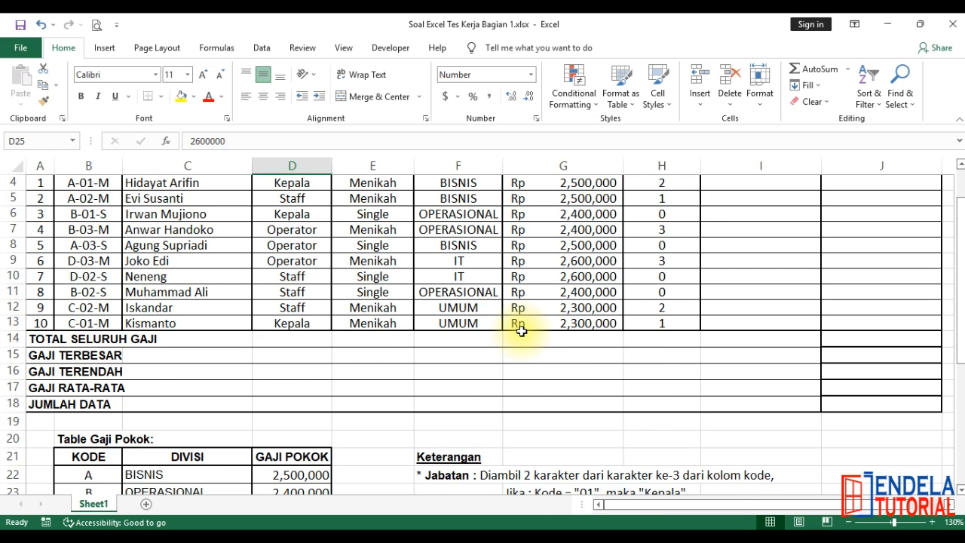
pyautogui.click(473, 291)
pyautogui.click(571, 278)
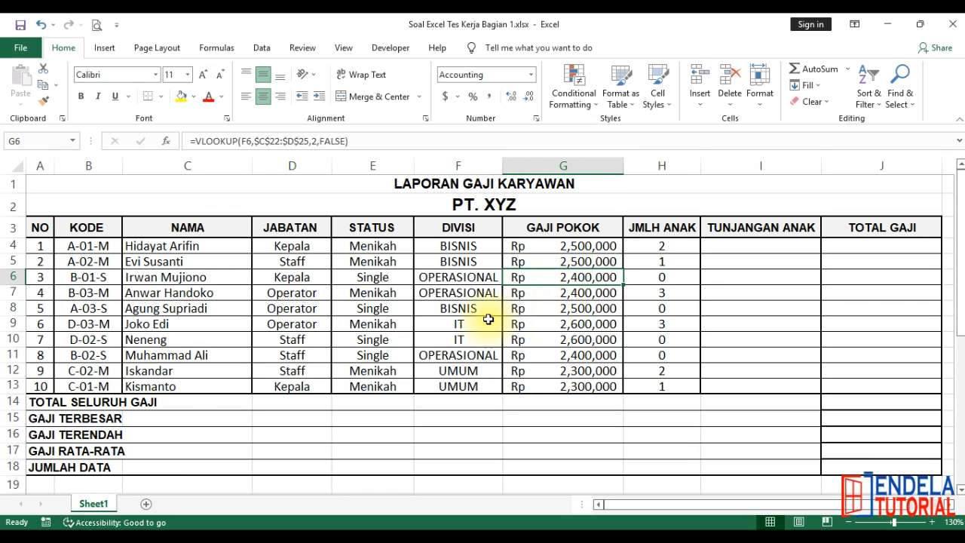
pyautogui.click(460, 337)
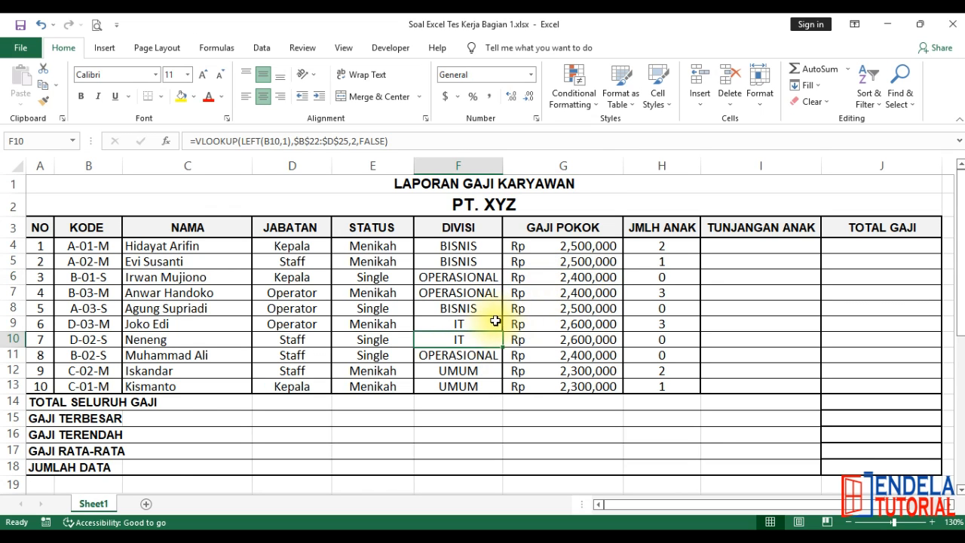
pyautogui.click(463, 368)
pyautogui.click(549, 371)
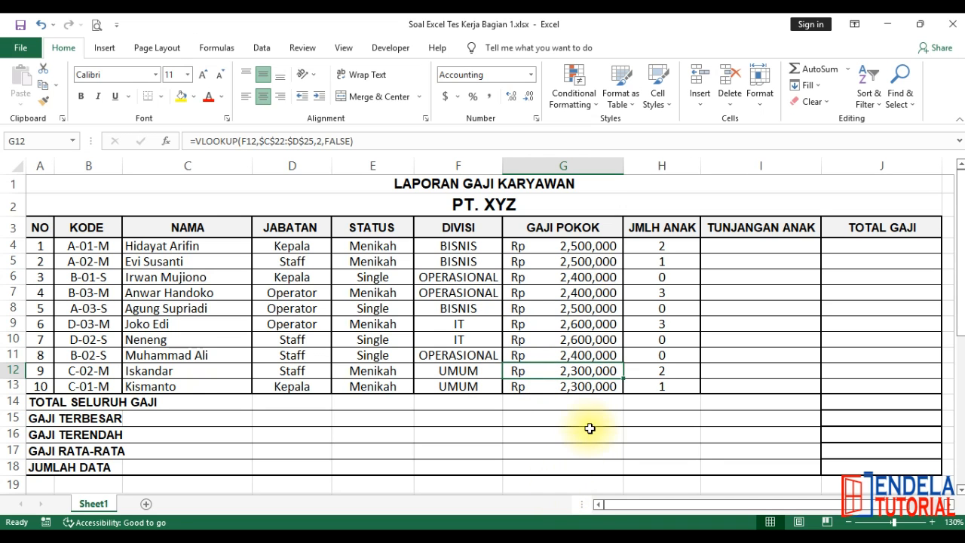
pyautogui.click(578, 227)
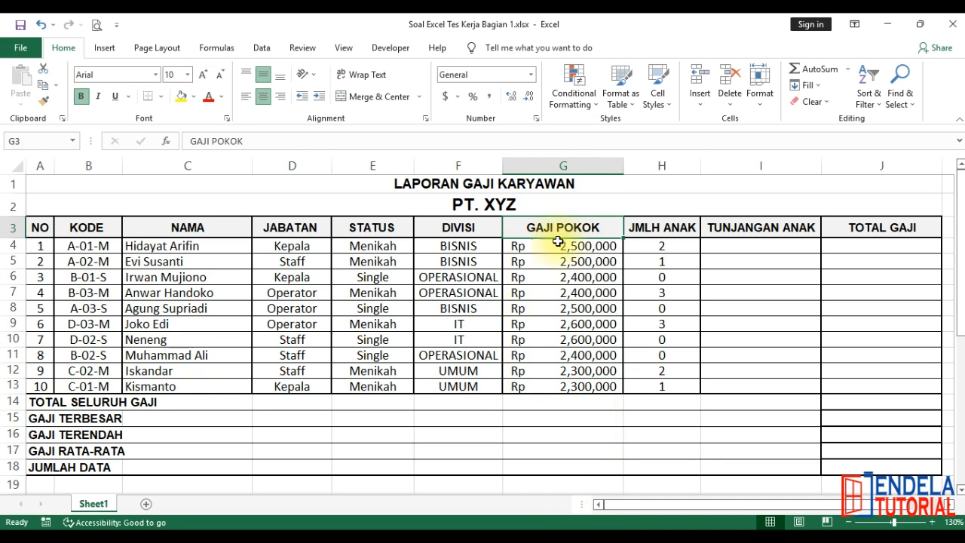
pyautogui.click(565, 276)
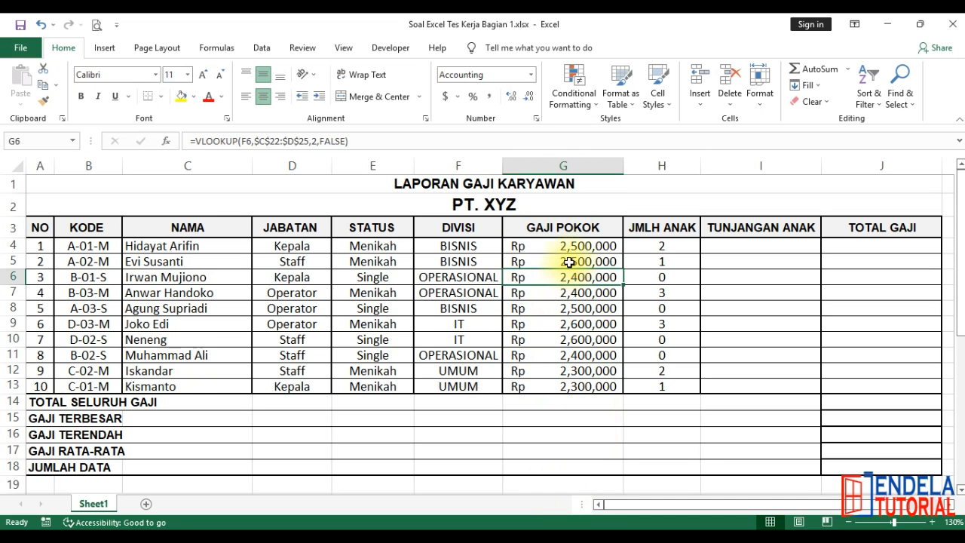
pyautogui.click(564, 226)
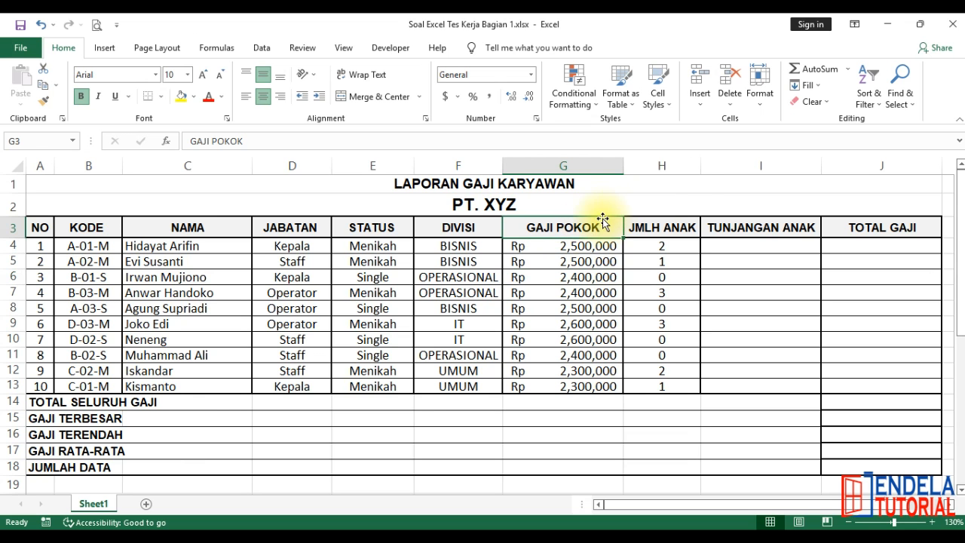
# Step: Consult the Tunj. Anak rule in Keterangan and start an IF formula in I4 under TUNJANGAN ANAK
pyautogui.click(797, 222)
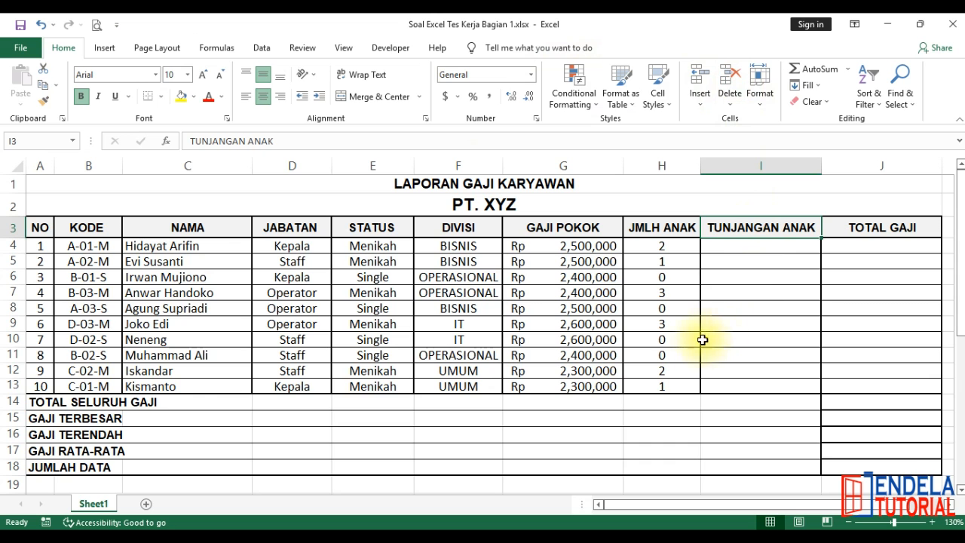
pyautogui.scroll(-5, 698, 343)
pyautogui.scroll(-1, 698, 343)
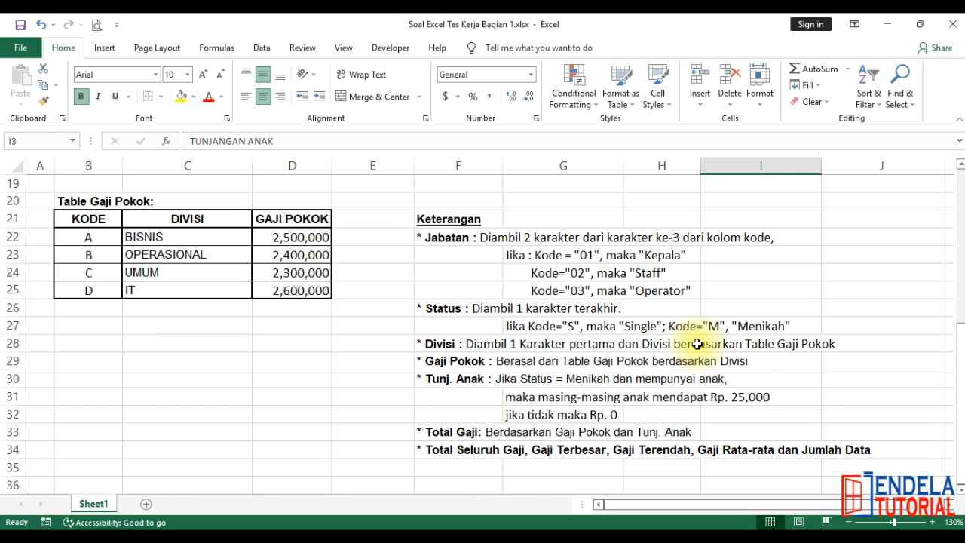
pyautogui.click(392, 378)
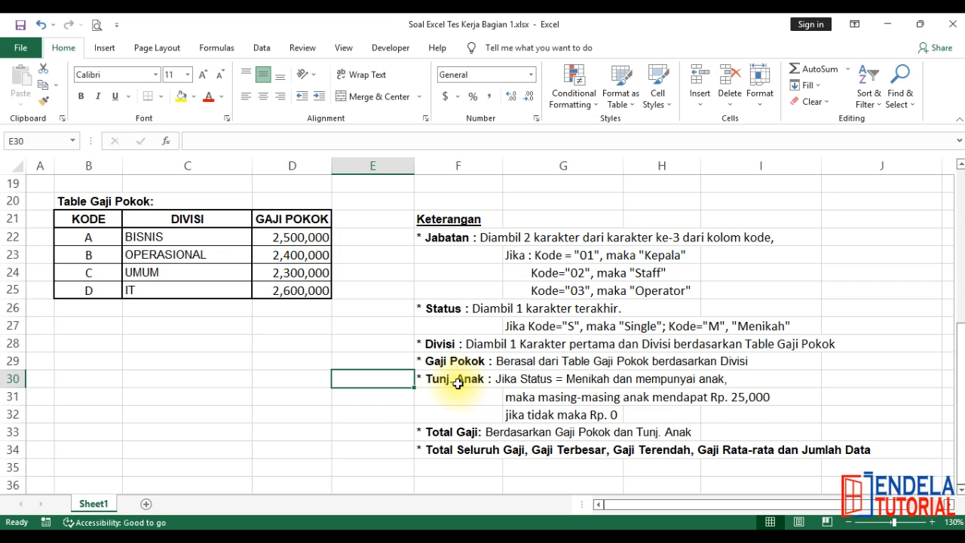
pyautogui.scroll(6, 405, 399)
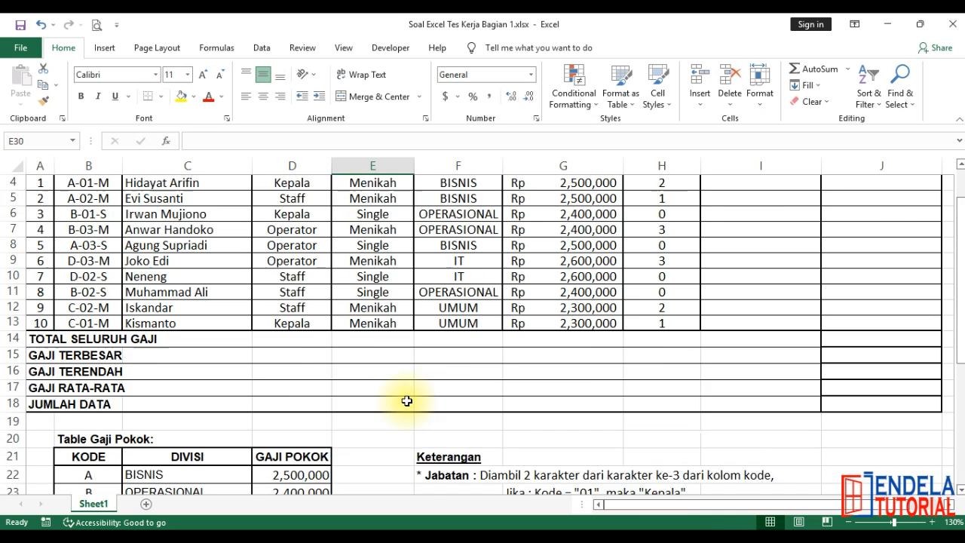
pyautogui.click(722, 248)
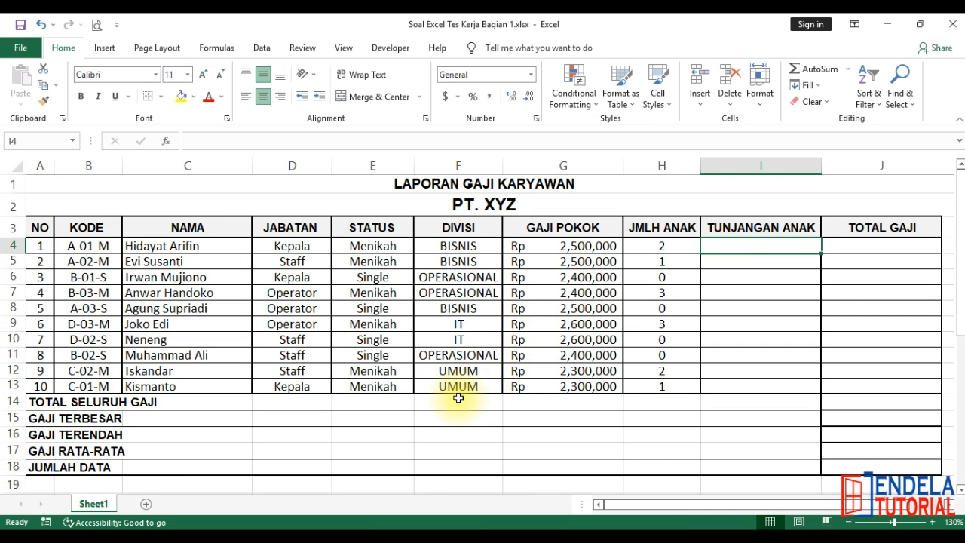
pyautogui.write('=')
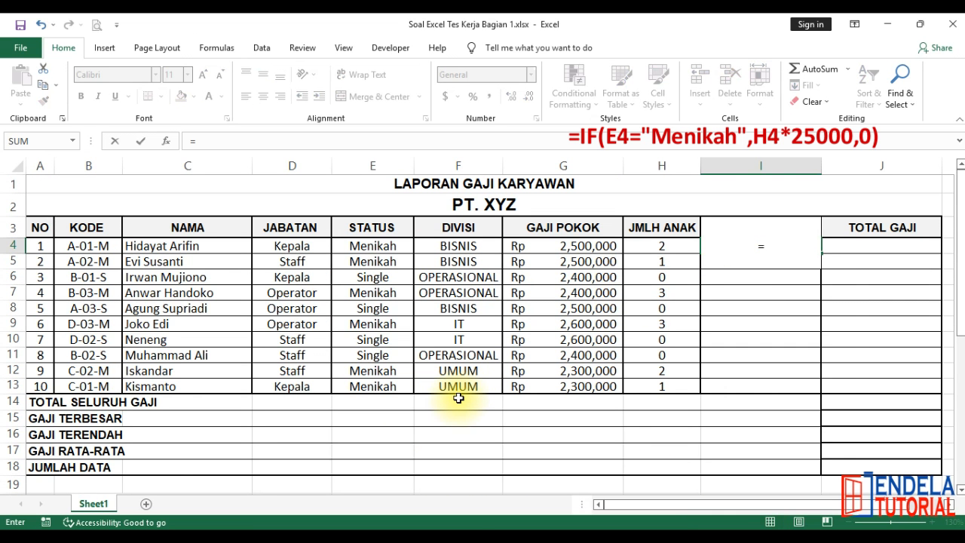
pyautogui.write('if')
pyautogui.press('Tab')
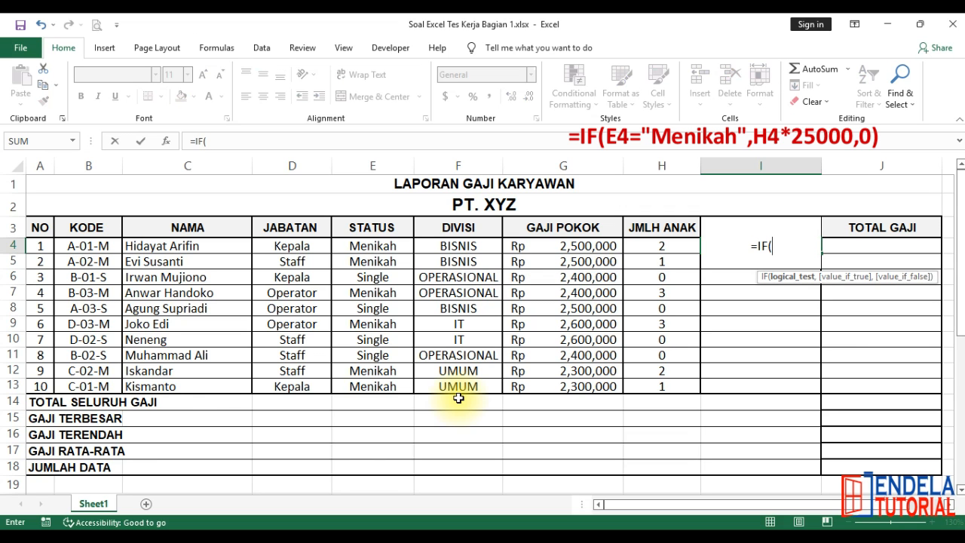
# Step: Enter E4="Menikah" as the logical test of the I4 formula and continue to its value-if-true argument
pyautogui.click(391, 247)
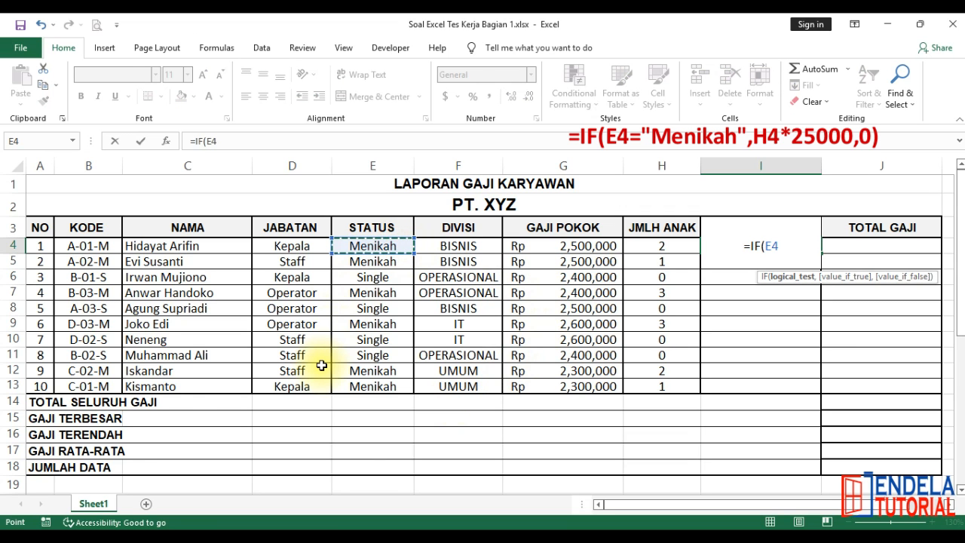
pyautogui.write('="Men')
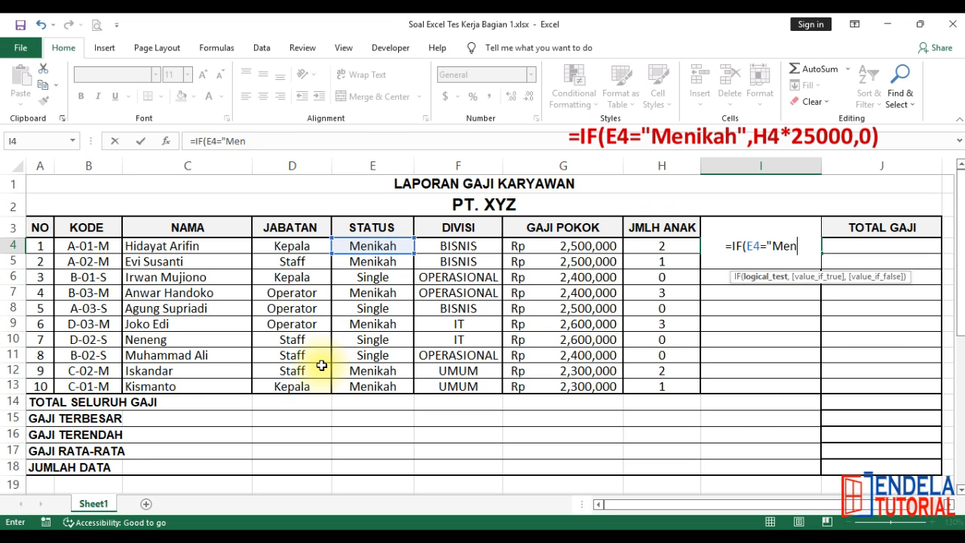
pyautogui.write('ikah"')
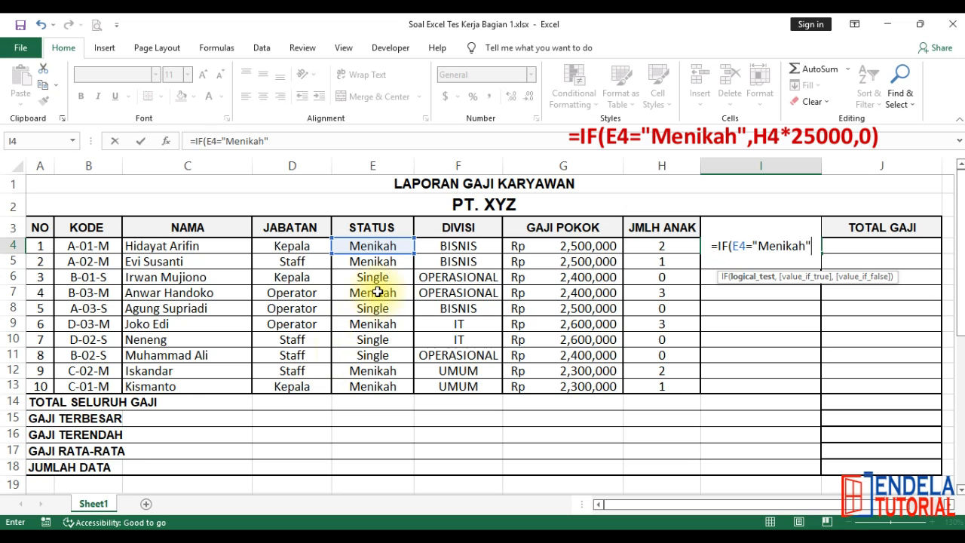
pyautogui.write(',')
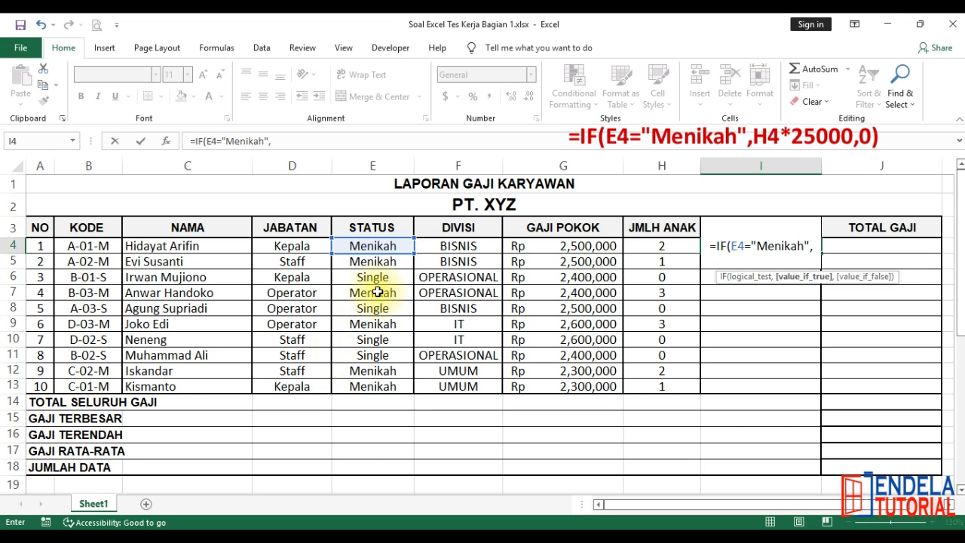
# Step: Complete the I4 formula with H4*25000 as the value if true and 0 if false, and fill it down to I13
pyautogui.click(648, 244)
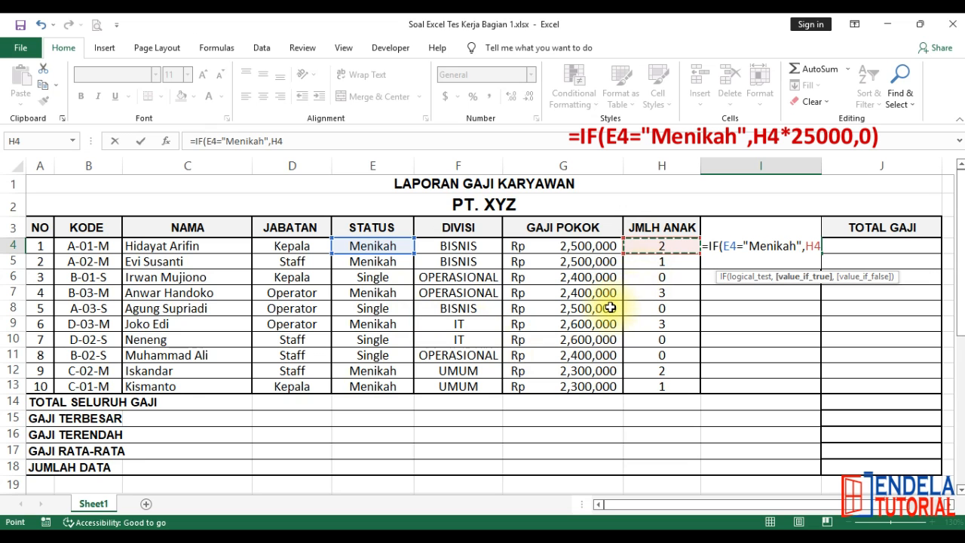
pyautogui.write('*')
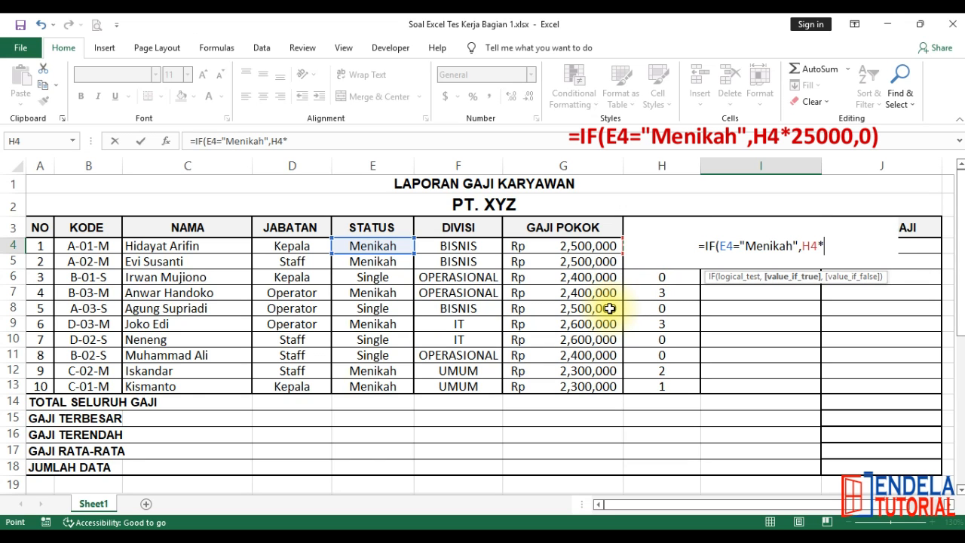
pyautogui.write('25000')
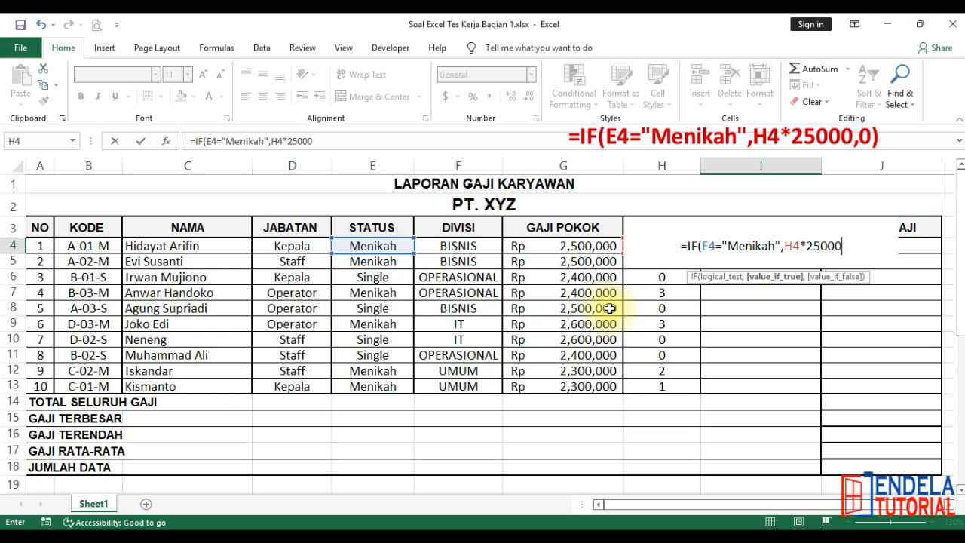
pyautogui.write(',')
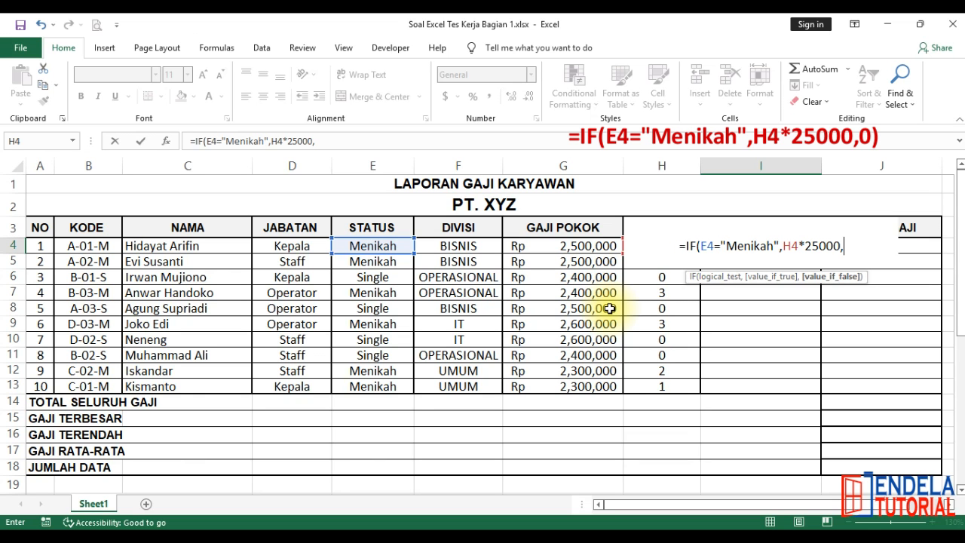
pyautogui.write('0')
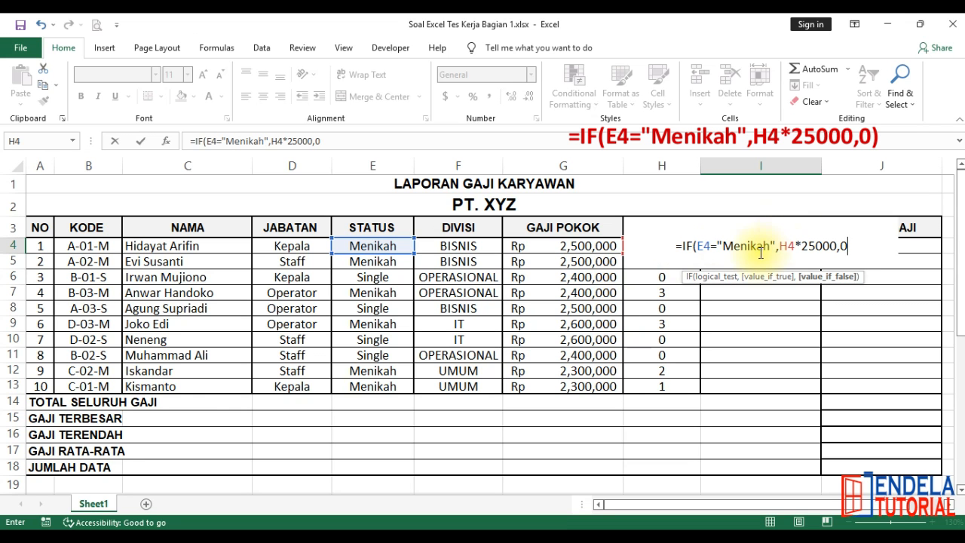
pyautogui.moveTo(836, 246); pyautogui.dragTo(779, 247)
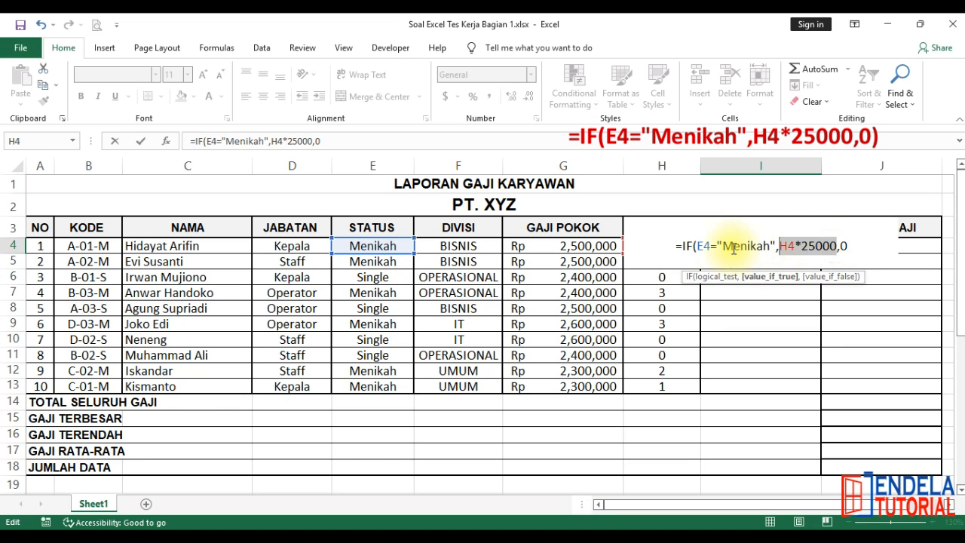
pyautogui.click(843, 246)
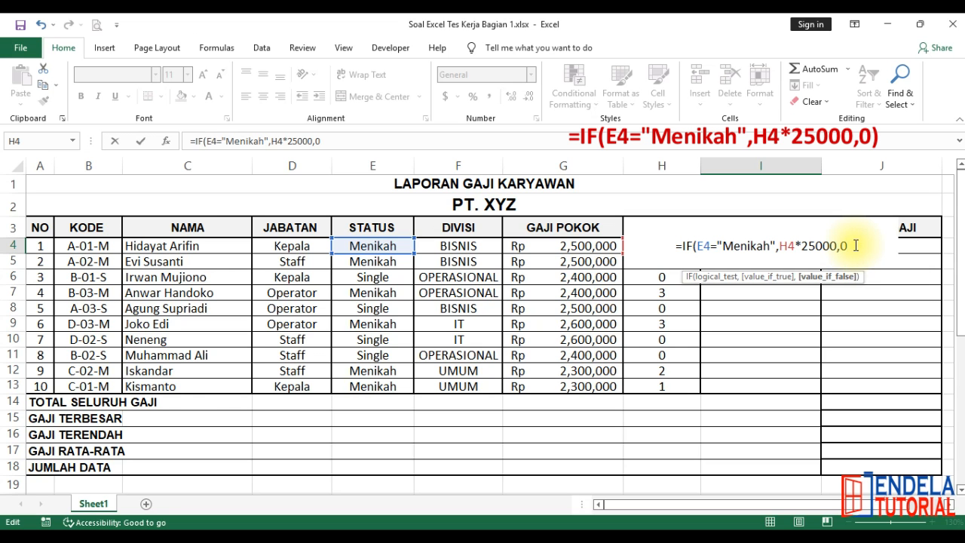
pyautogui.press('Return')
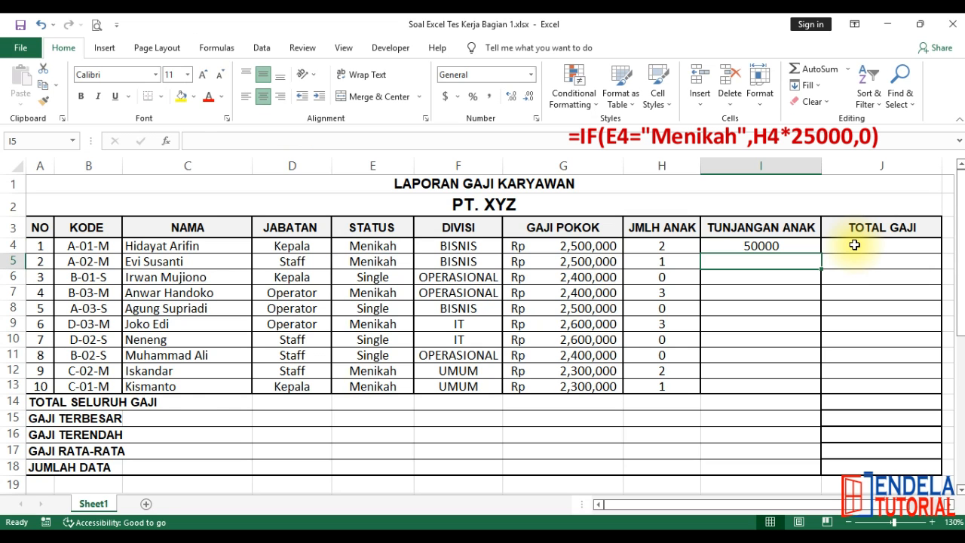
pyautogui.click(792, 247)
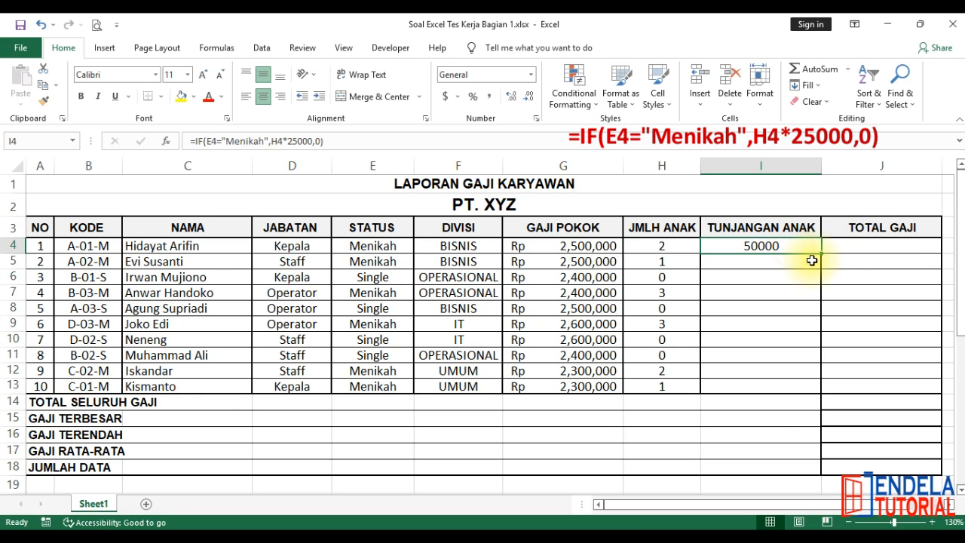
pyautogui.moveTo(823, 257); pyautogui.dragTo(802, 388)
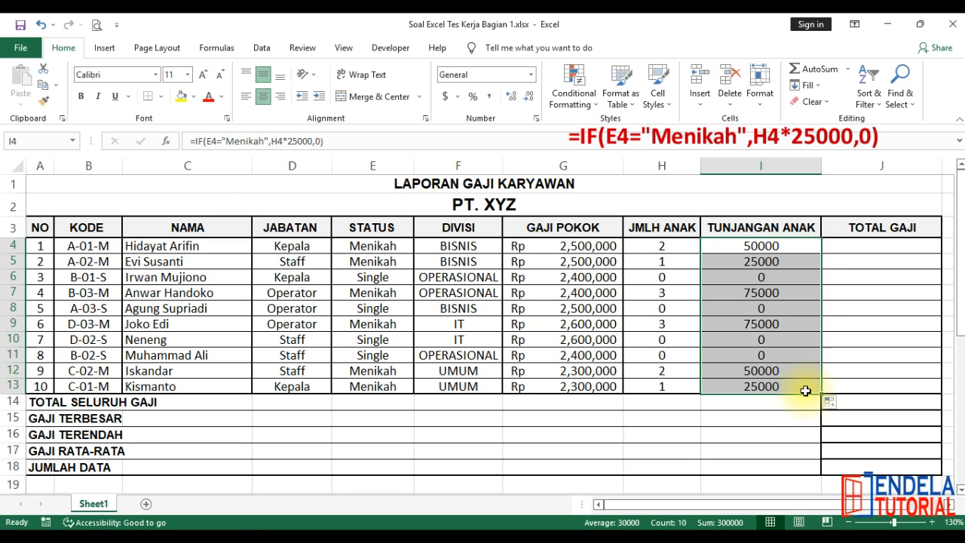
# Step: Check the TUNJANGAN ANAK results and formulas for the employees whose status is Single
pyautogui.click(758, 277)
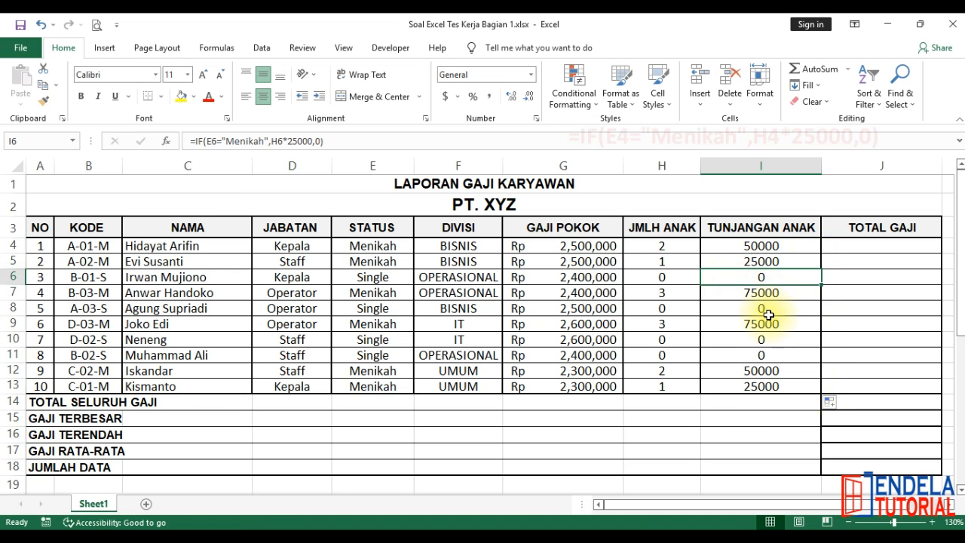
pyautogui.click(767, 310)
pyautogui.click(763, 340)
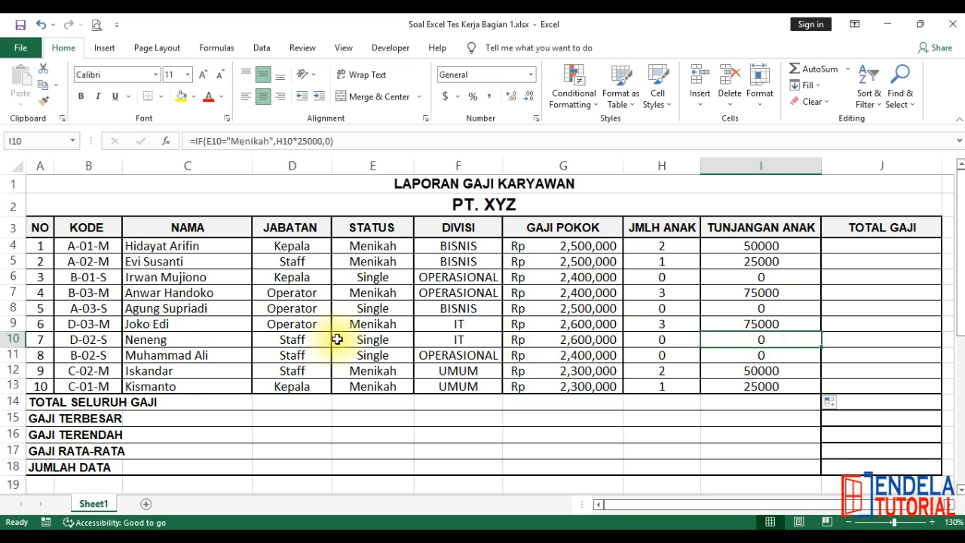
pyautogui.click(731, 355)
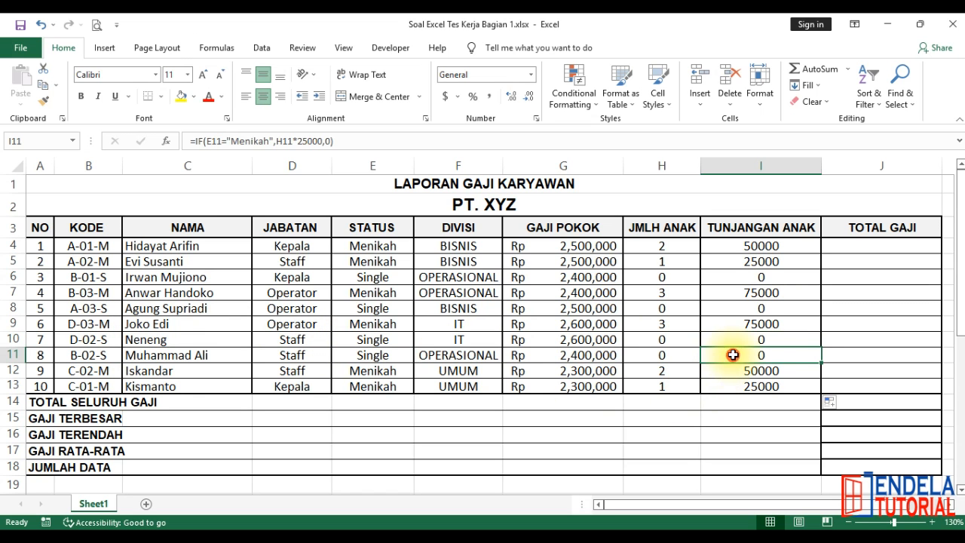
pyautogui.click(750, 276)
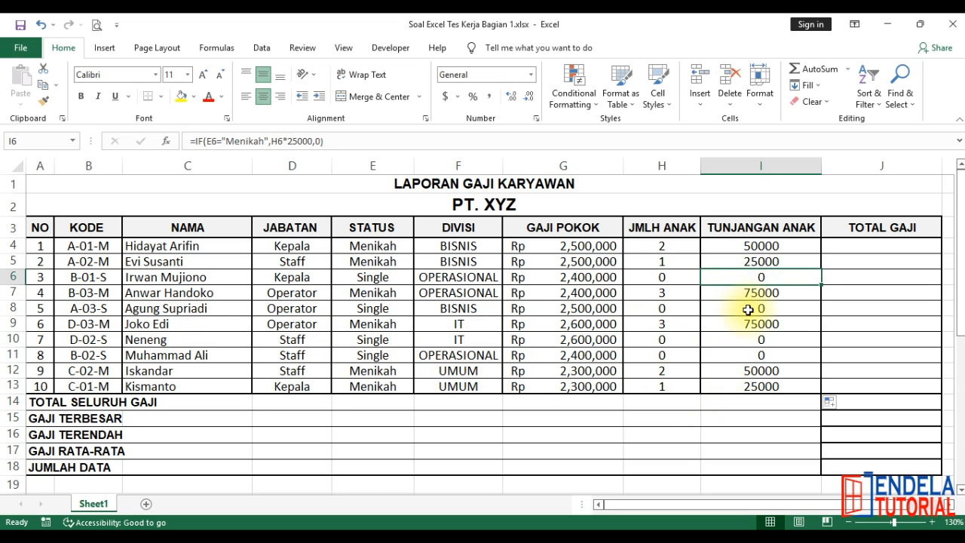
pyautogui.click(748, 309)
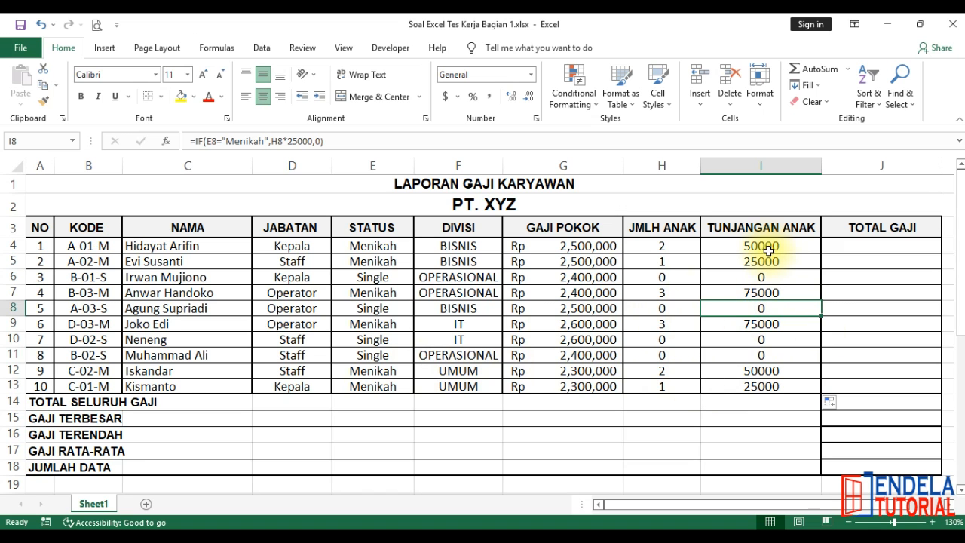
# Step: Compare the allowances of employees with children against their JMLH ANAK values and the Tunj. Anak rule in Keterangan
pyautogui.click(770, 246)
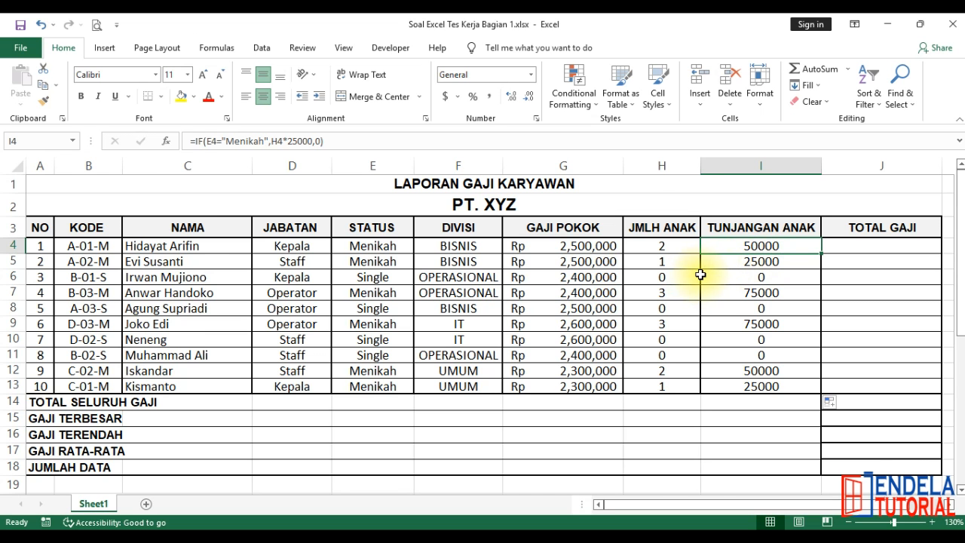
pyautogui.scroll(-6, 700, 275)
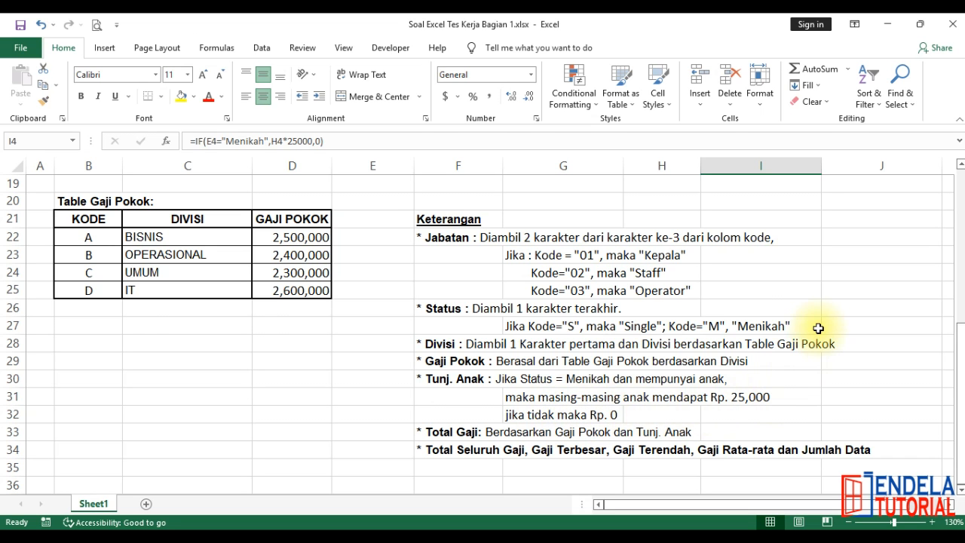
pyautogui.scroll(5, 818, 328)
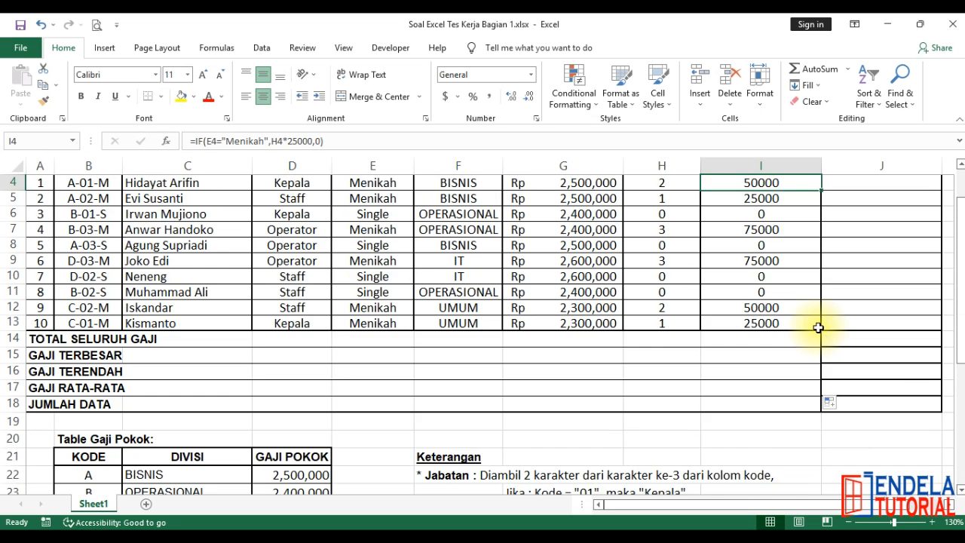
pyautogui.scroll(1, 818, 328)
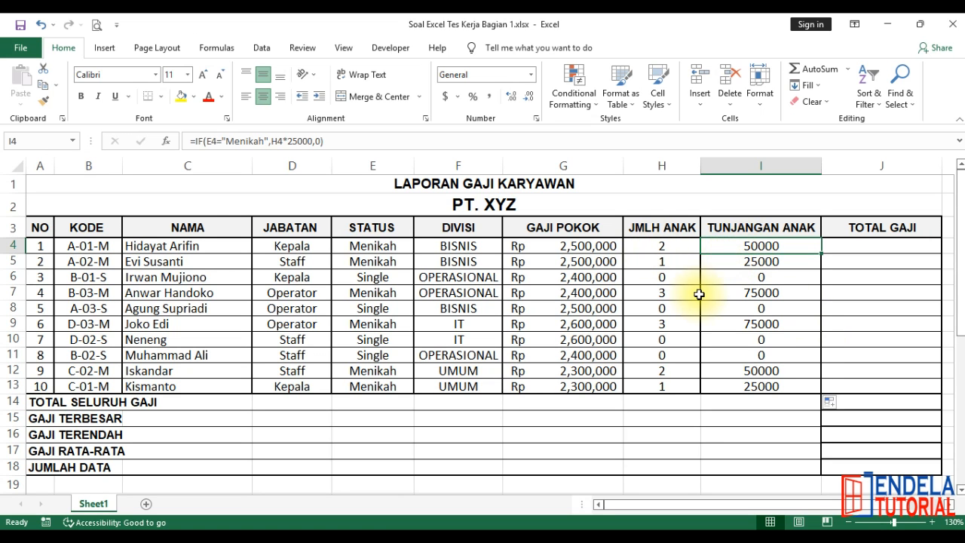
pyautogui.click(663, 264)
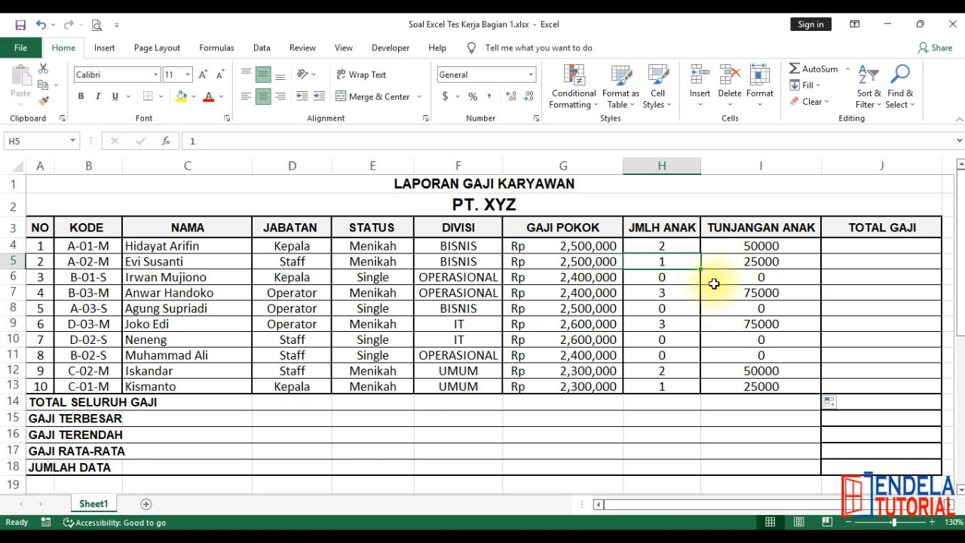
pyautogui.click(680, 325)
pyautogui.click(674, 291)
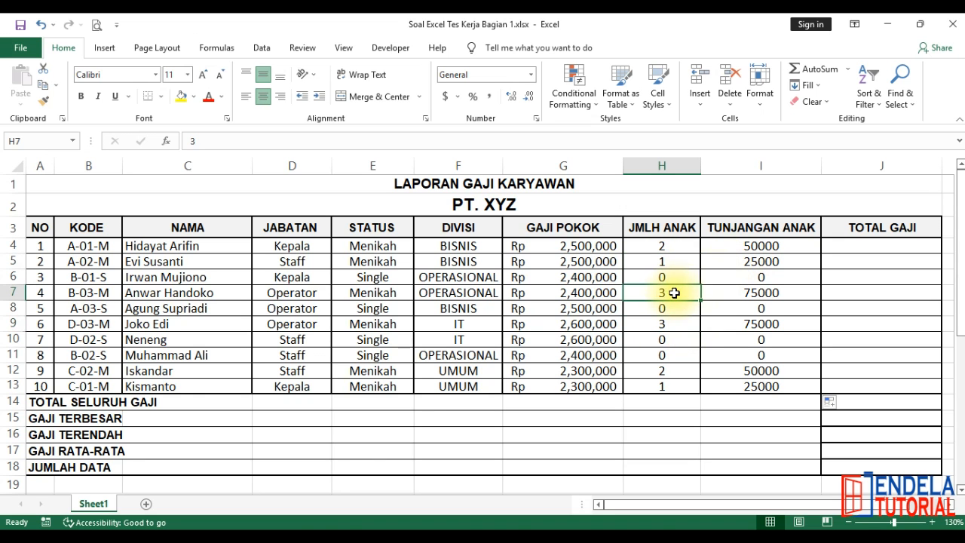
pyautogui.click(744, 296)
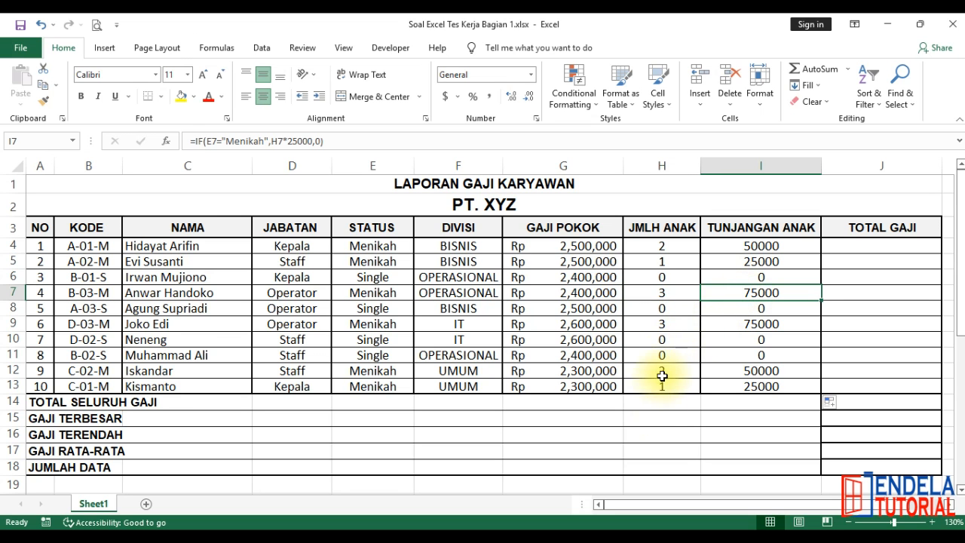
# Step: Test the allowance formula in row 9 by setting H9 to 4, check I9, and restore H9 to 3
pyautogui.click(664, 324)
pyautogui.write('4')
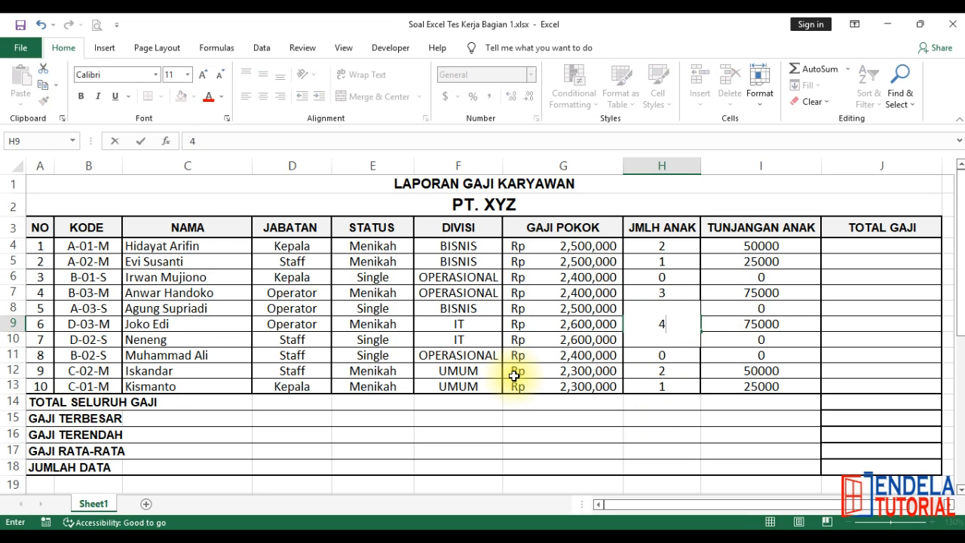
pyautogui.press('Return')
pyautogui.click(743, 326)
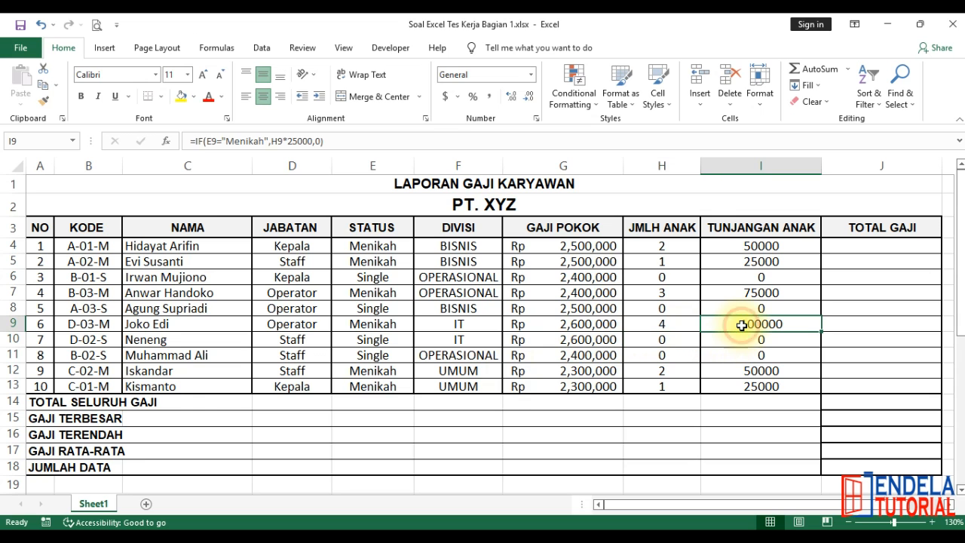
pyautogui.click(646, 321)
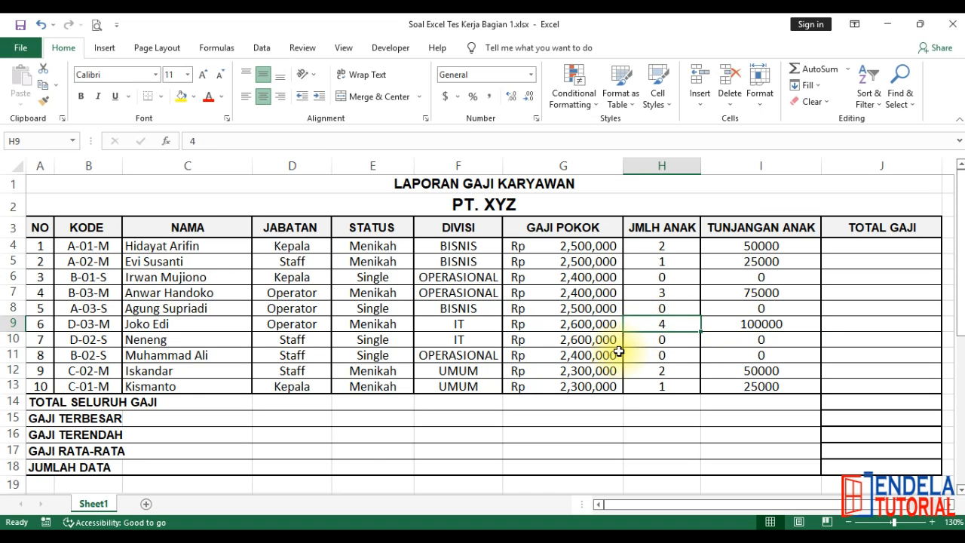
pyautogui.write('3')
pyautogui.press('Return')
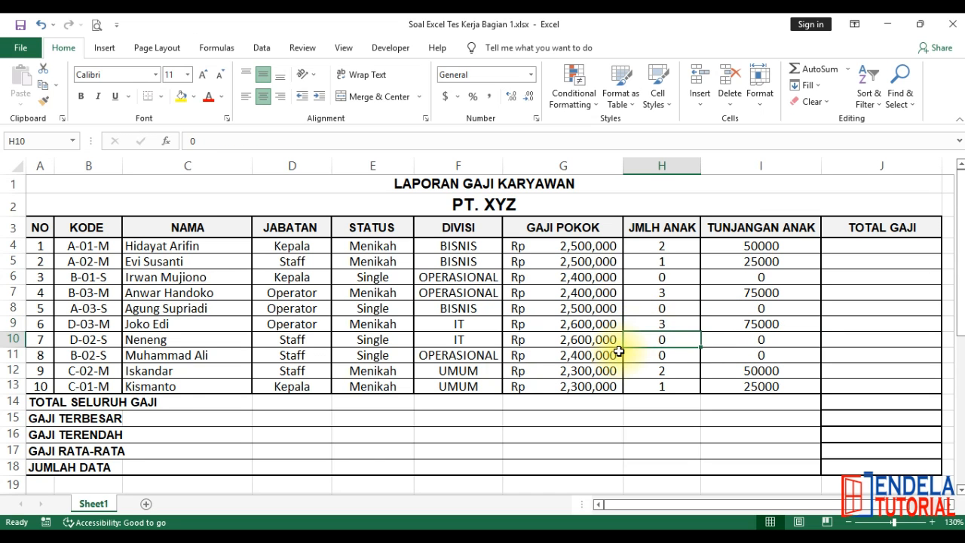
# Step: Format the TUNJANGAN ANAK cells I4:I13 as Accounting with 0 decimal places and the Rp Indonesian symbol
pyautogui.click(763, 244)
pyautogui.moveTo(763, 245); pyautogui.dragTo(773, 388)
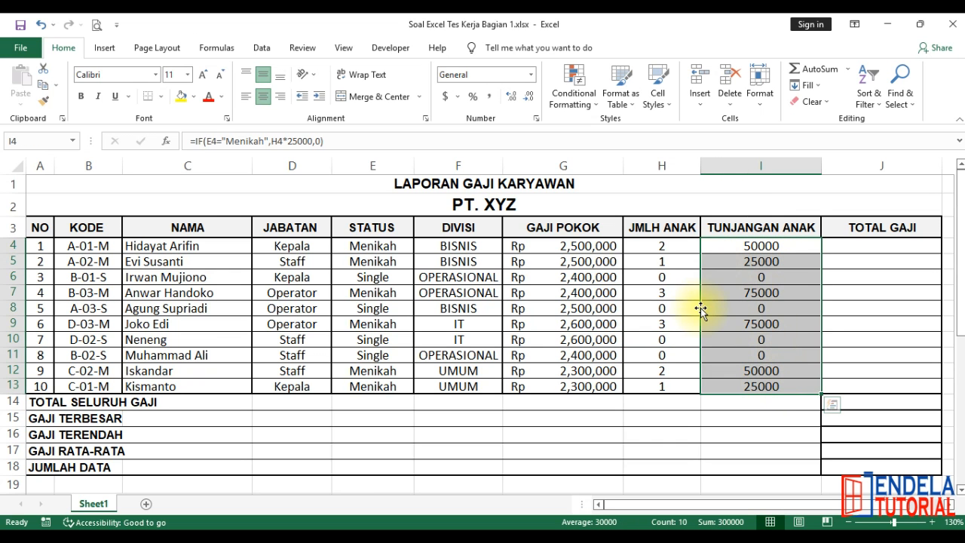
pyautogui.rightClick(798, 264)
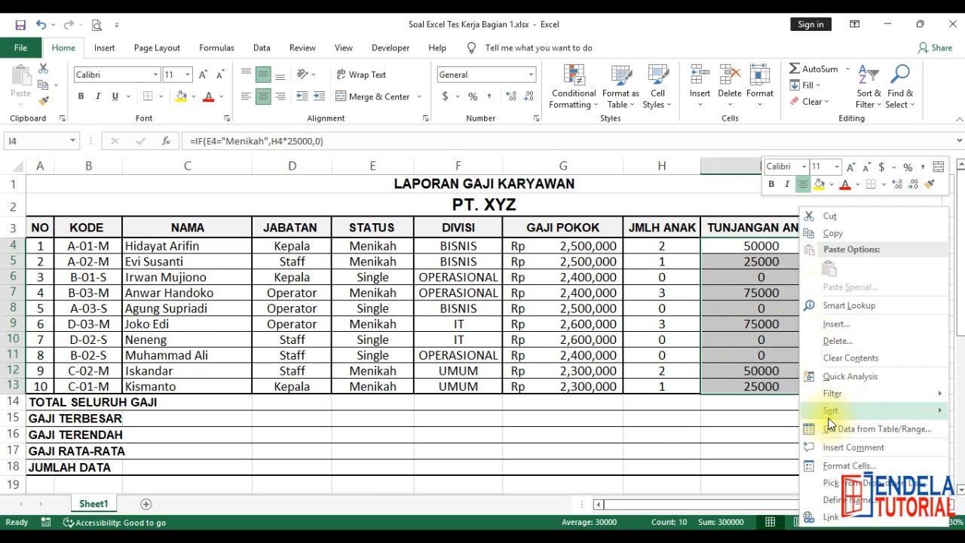
pyautogui.click(829, 465)
pyautogui.moveTo(688, 189); pyautogui.dragTo(385, 116)
pyautogui.click(349, 209)
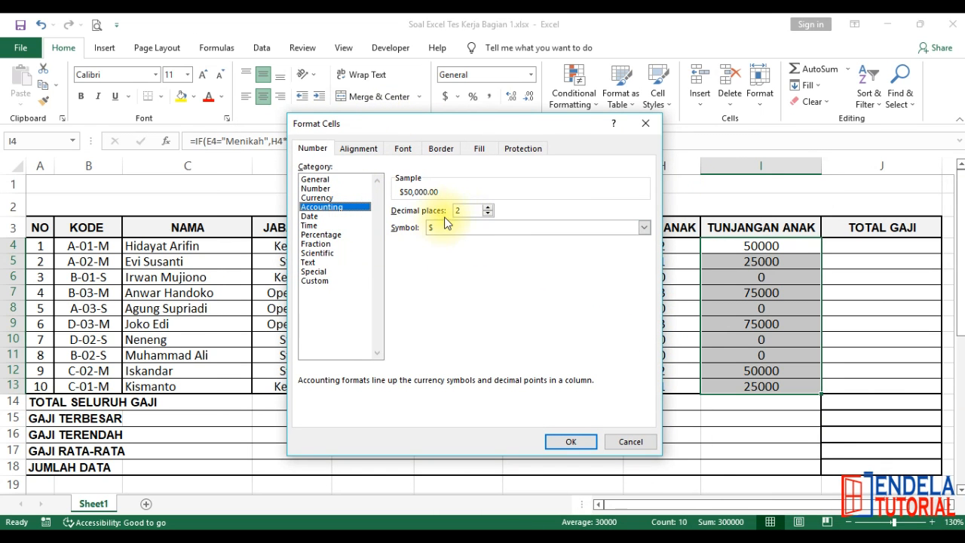
pyautogui.click(484, 224)
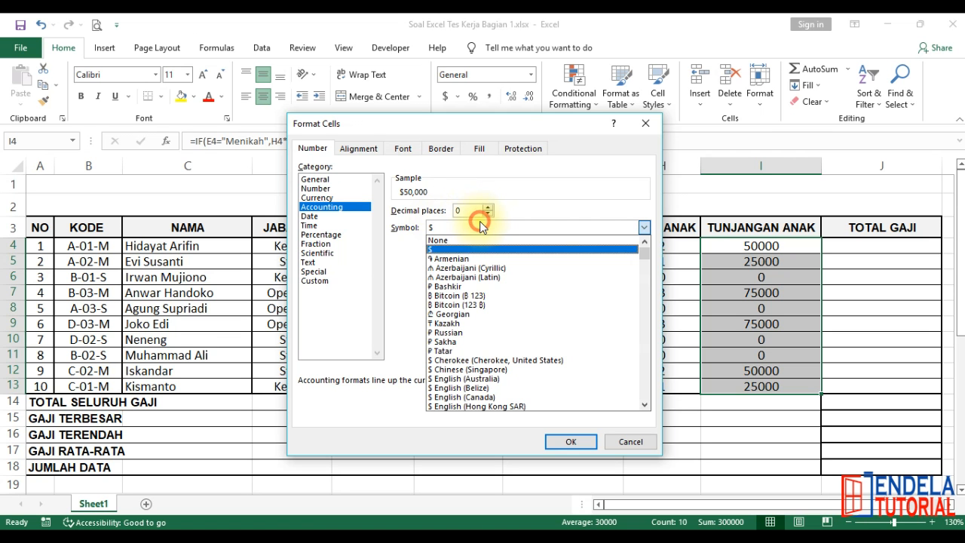
pyautogui.moveTo(646, 244); pyautogui.dragTo(651, 315)
pyautogui.click(572, 360)
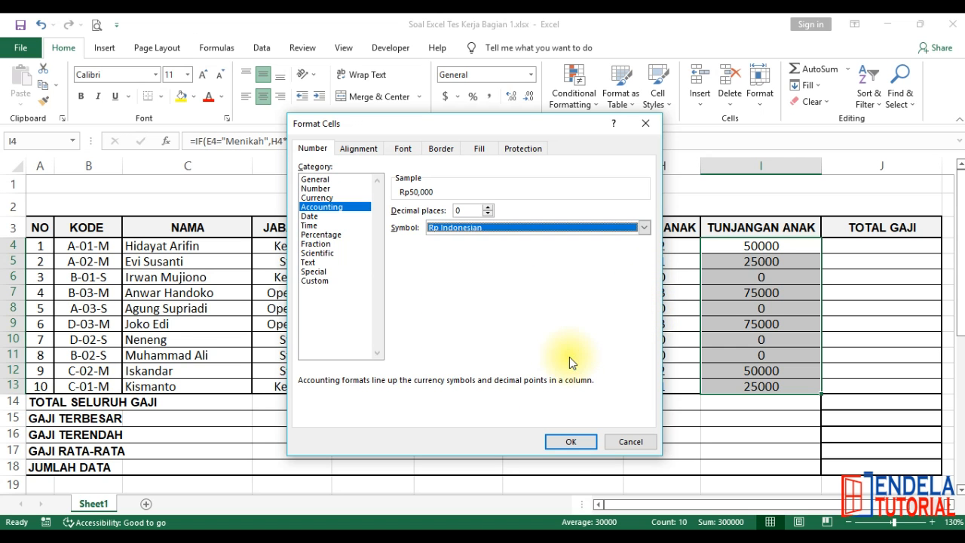
pyautogui.click(570, 442)
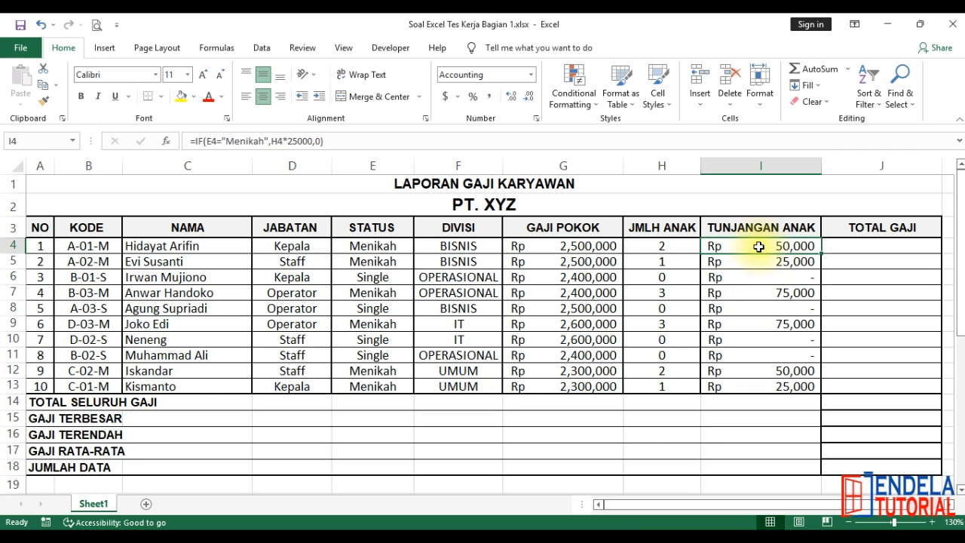
# Step: Move on to the TOTAL GAJI column and consult the Total Gaji rule in Keterangan
pyautogui.click(743, 226)
pyautogui.click(856, 220)
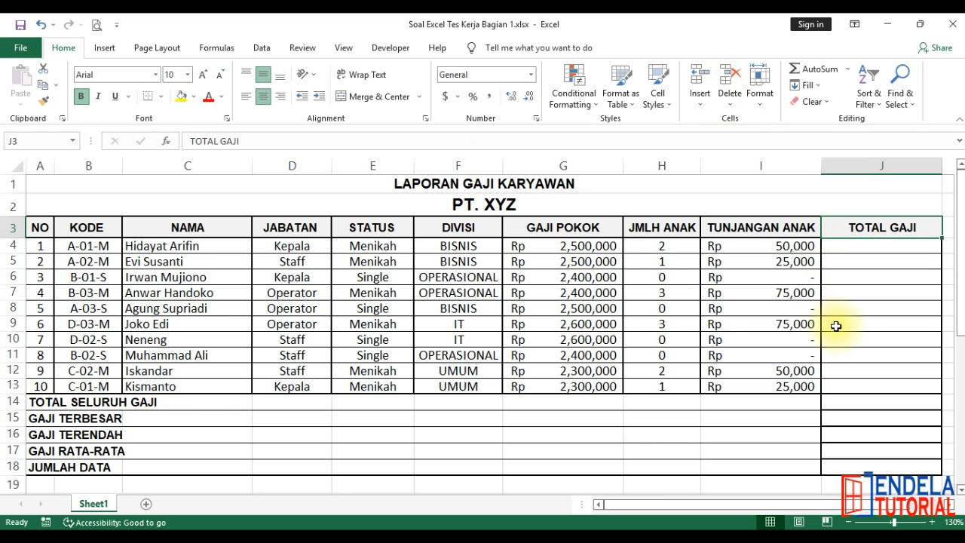
pyautogui.scroll(-7, 835, 327)
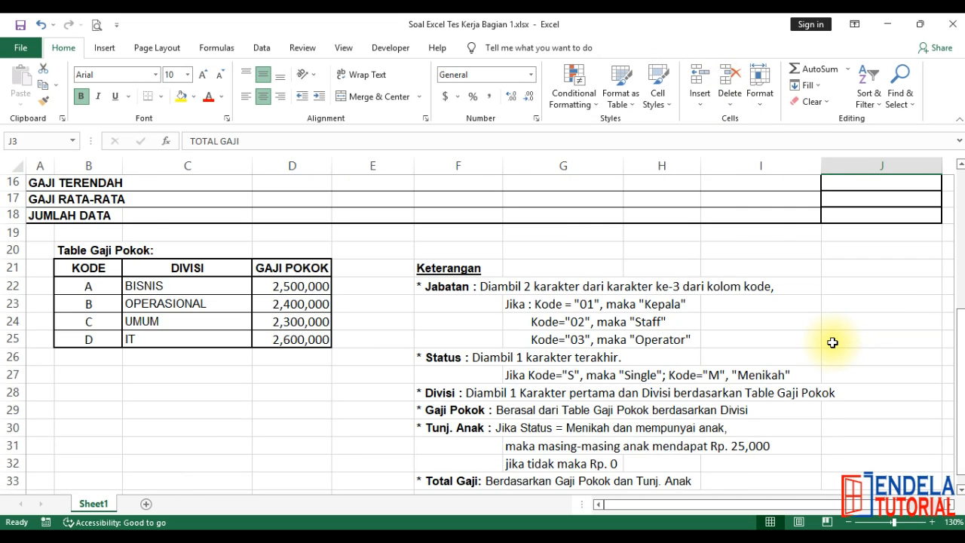
pyautogui.click(408, 379)
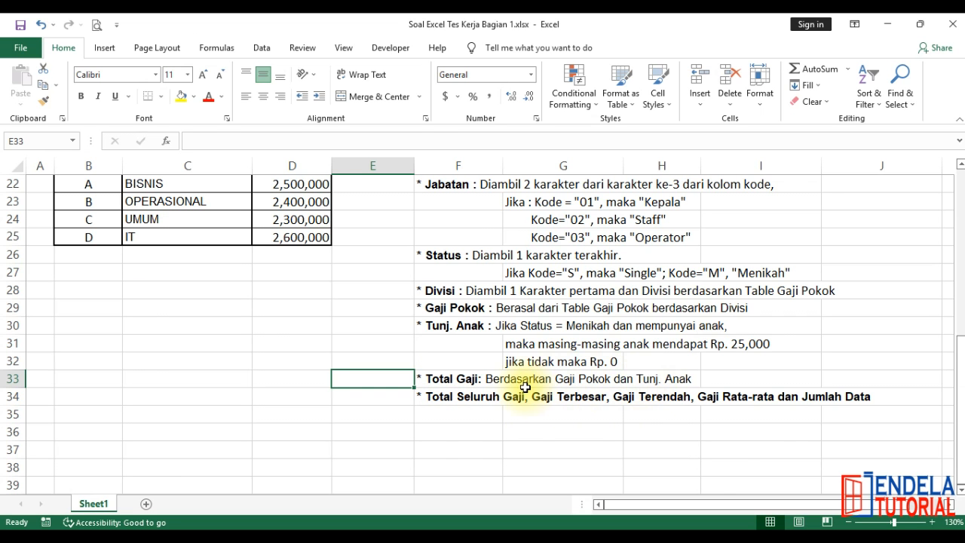
# Step: Calculate TOTAL GAJI in J4 with =G4+I4 and fill the formula down to J13
pyautogui.scroll(7, 524, 387)
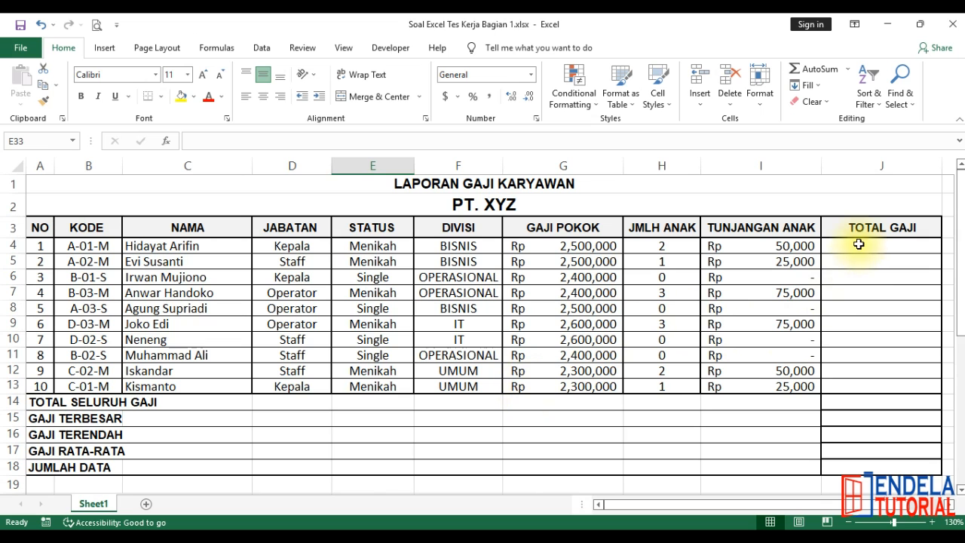
pyautogui.click(859, 243)
pyautogui.write('=')
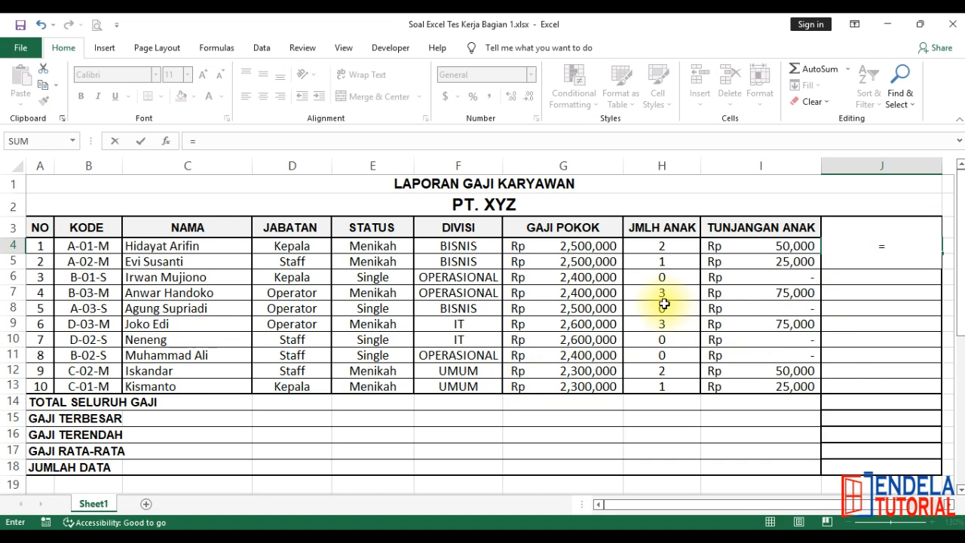
pyautogui.click(547, 247)
pyautogui.write('+')
pyautogui.click(743, 246)
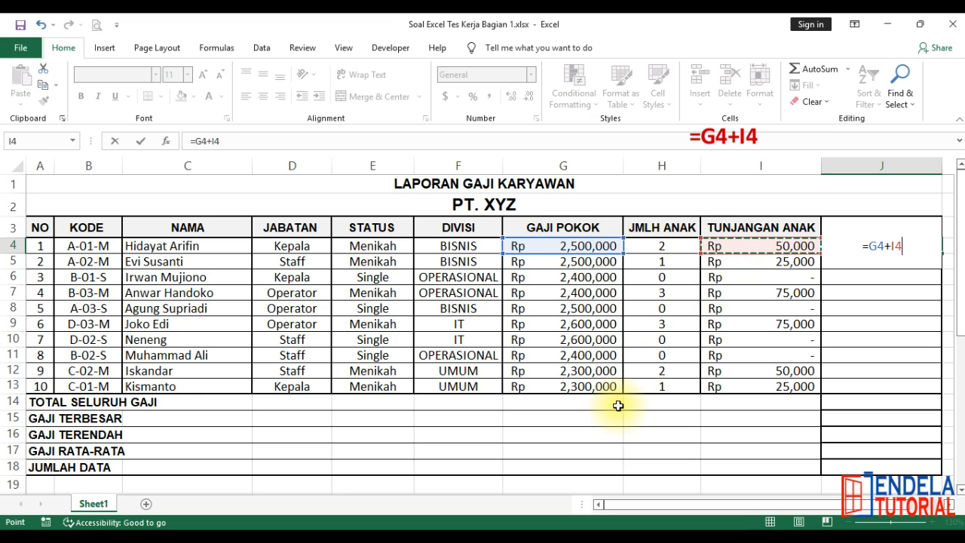
pyautogui.press('Return')
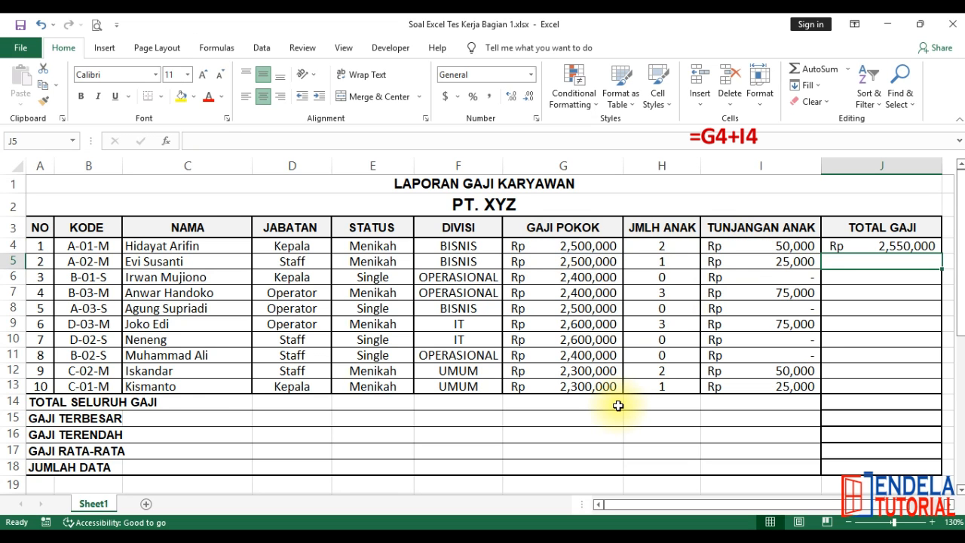
pyautogui.click(845, 247)
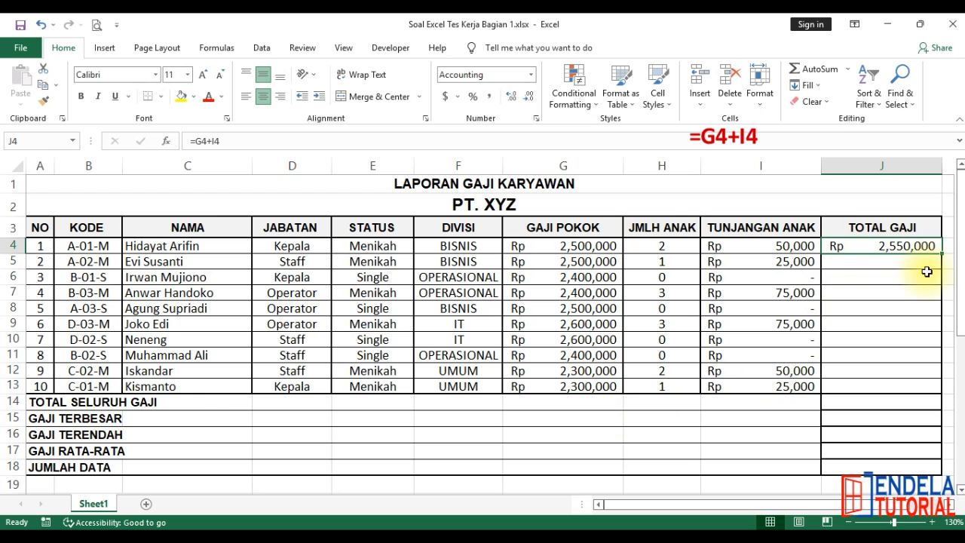
pyautogui.moveTo(943, 257); pyautogui.dragTo(916, 394)
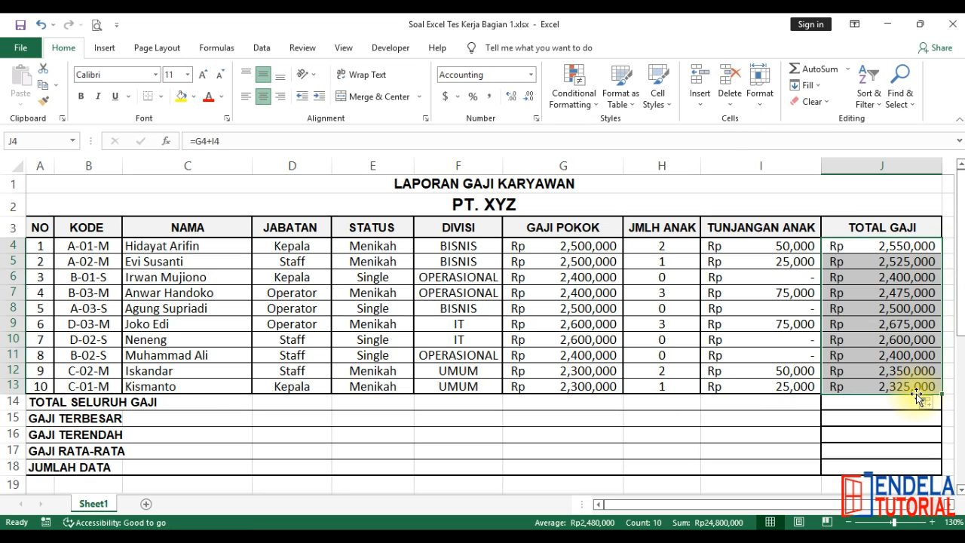
# Step: Check the TOTAL GAJI formulas in J4 and J5 against the GAJI POKOK and TUNJANGAN ANAK values in their rows
pyautogui.click(892, 293)
pyautogui.click(871, 252)
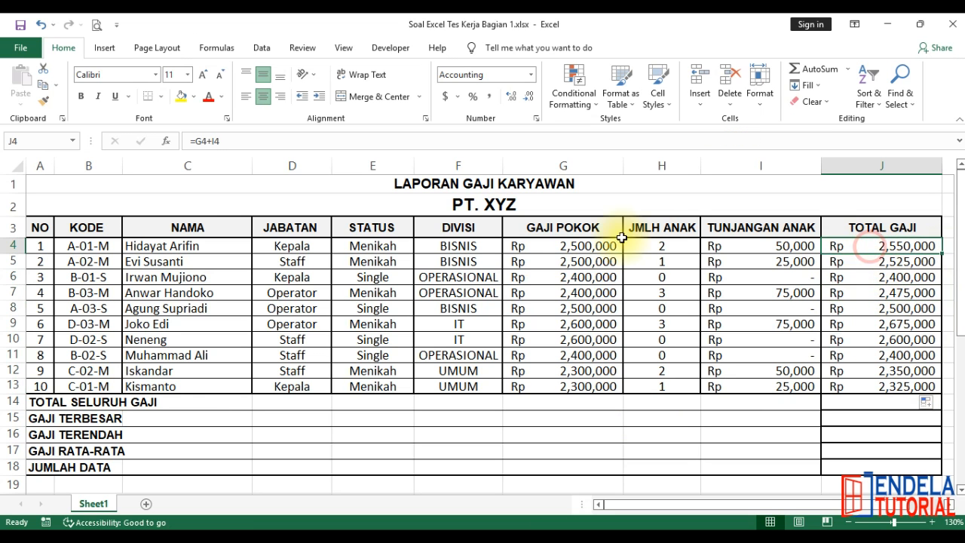
pyautogui.click(587, 245)
pyautogui.click(768, 249)
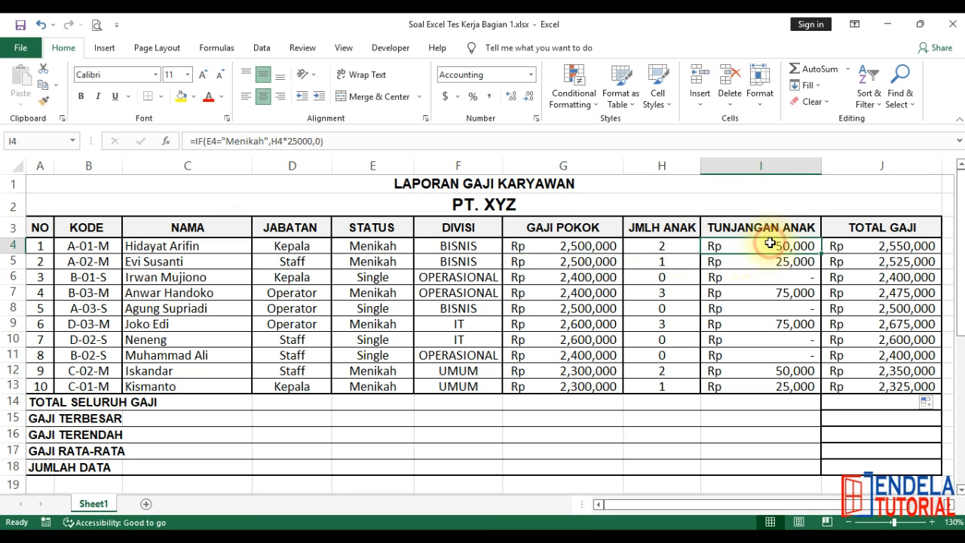
pyautogui.click(873, 245)
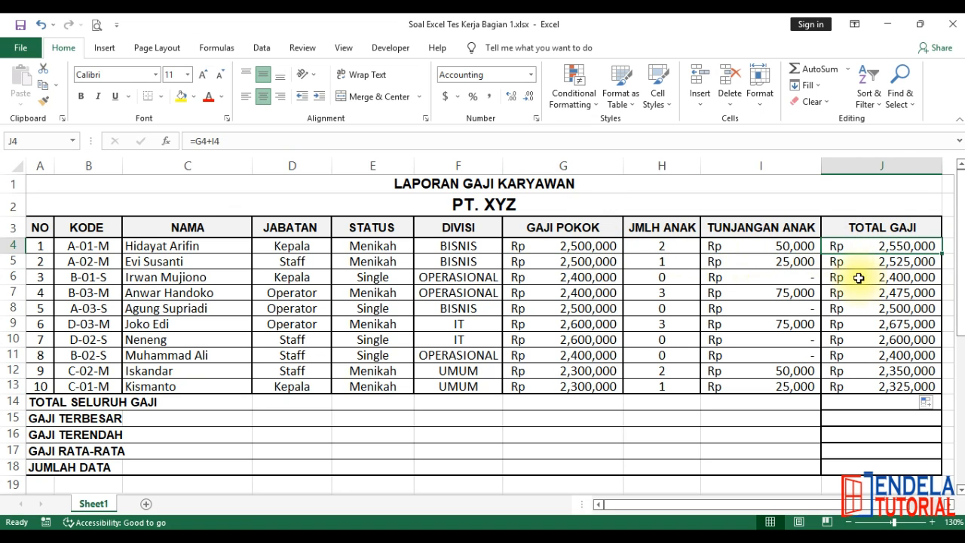
pyautogui.click(781, 262)
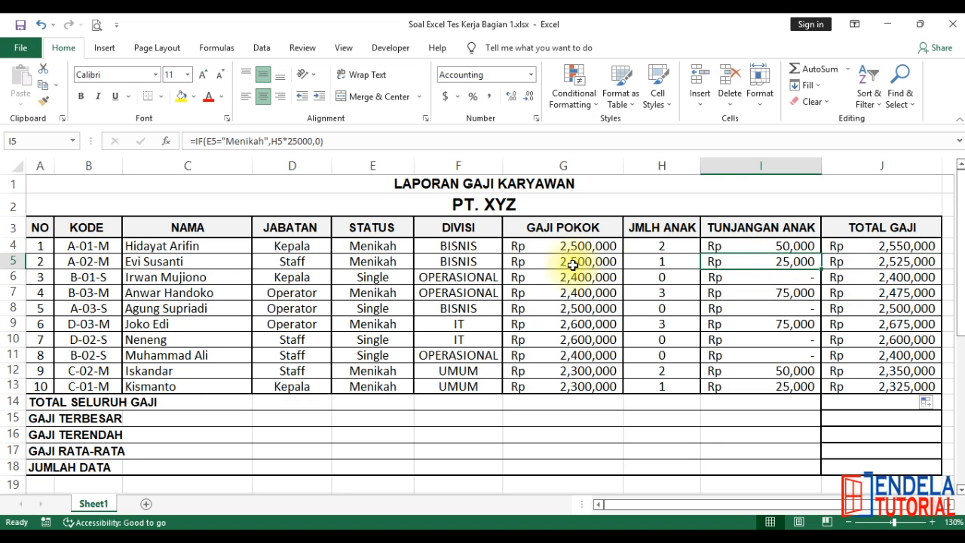
pyautogui.click(875, 262)
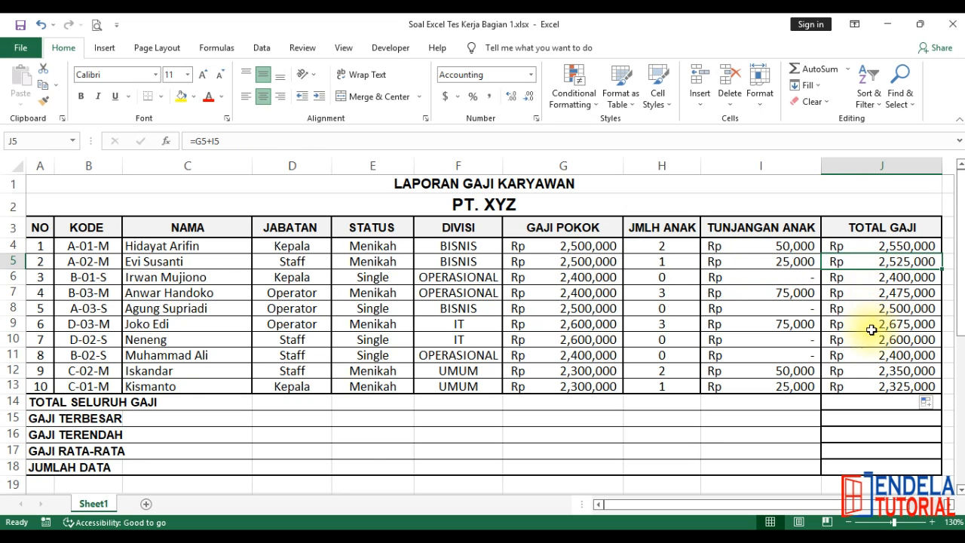
pyautogui.click(871, 231)
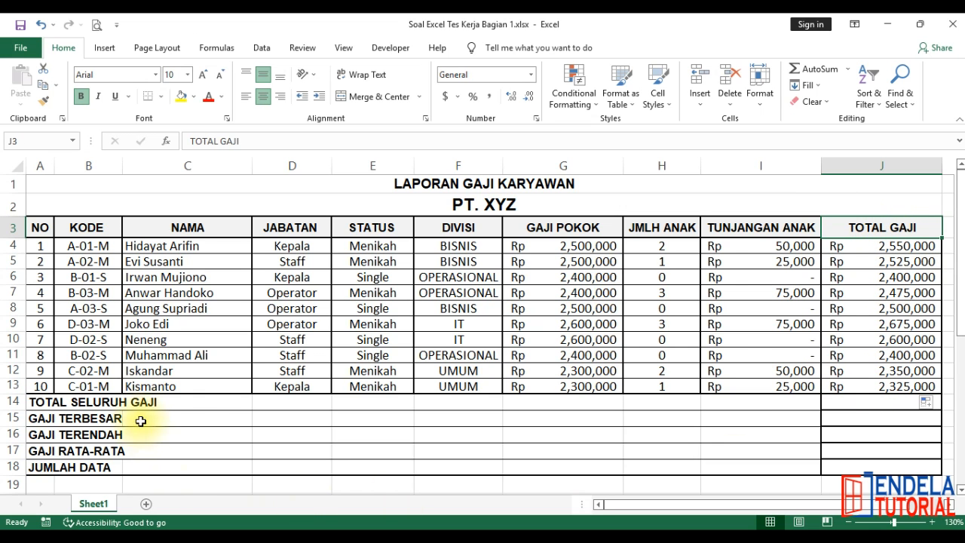
# Step: Enter =SUM(J4:J13) in J14 for TOTAL SELURUH GAJI and review the completed formula in the cell
pyautogui.click(834, 403)
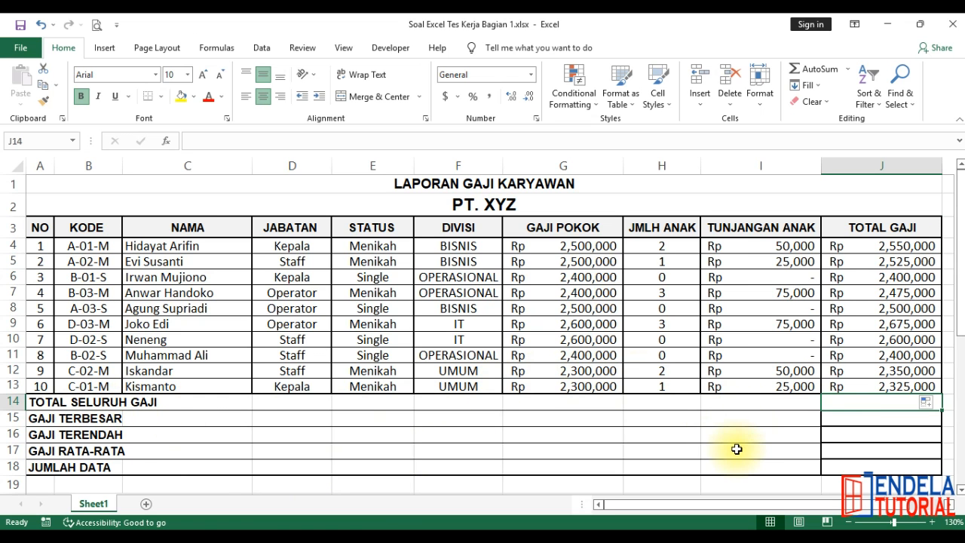
pyautogui.write('=sum')
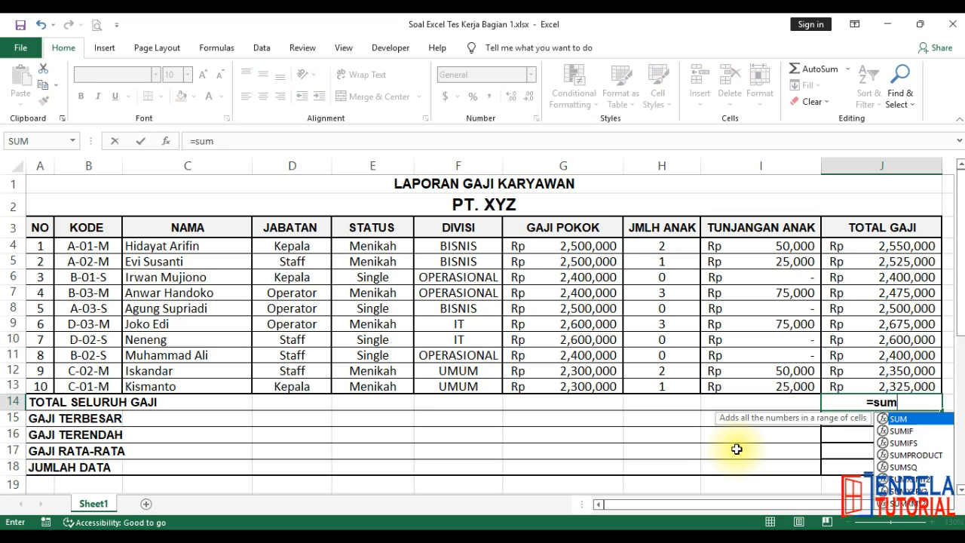
pyautogui.press('Tab')
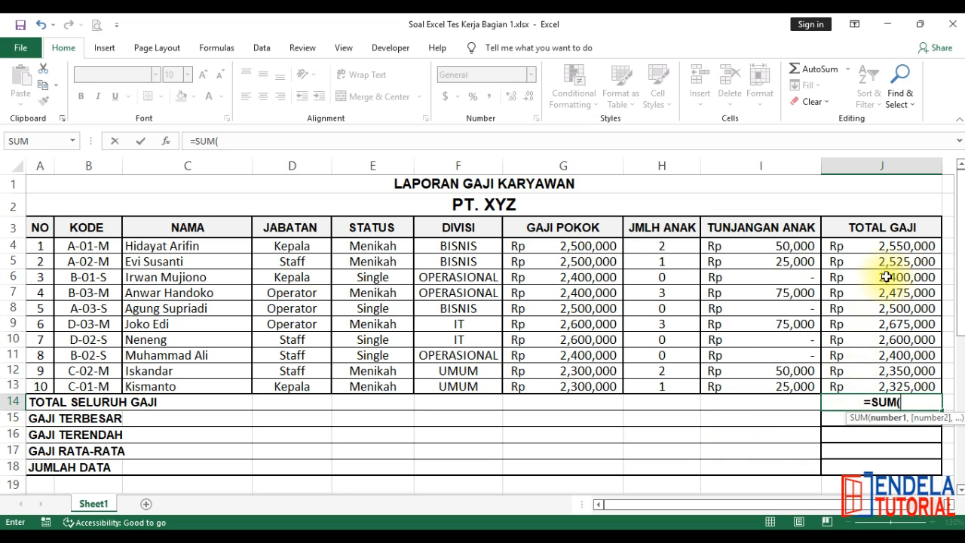
pyautogui.moveTo(890, 246); pyautogui.dragTo(879, 382)
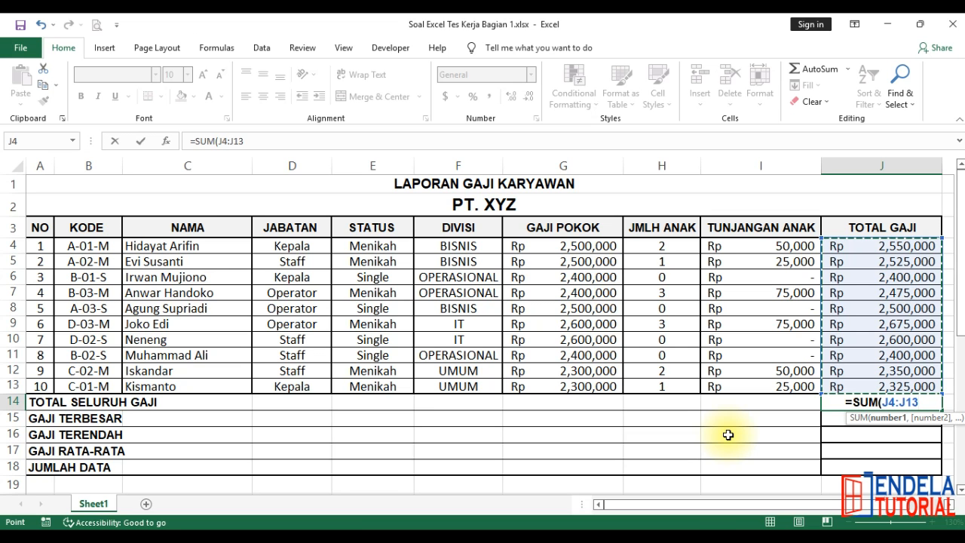
pyautogui.press('Return')
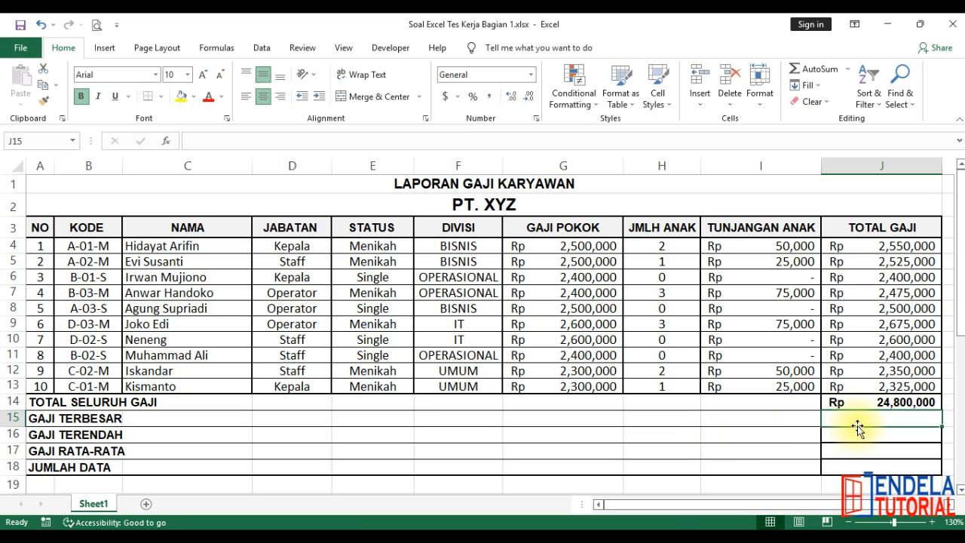
pyautogui.doubleClick(866, 402)
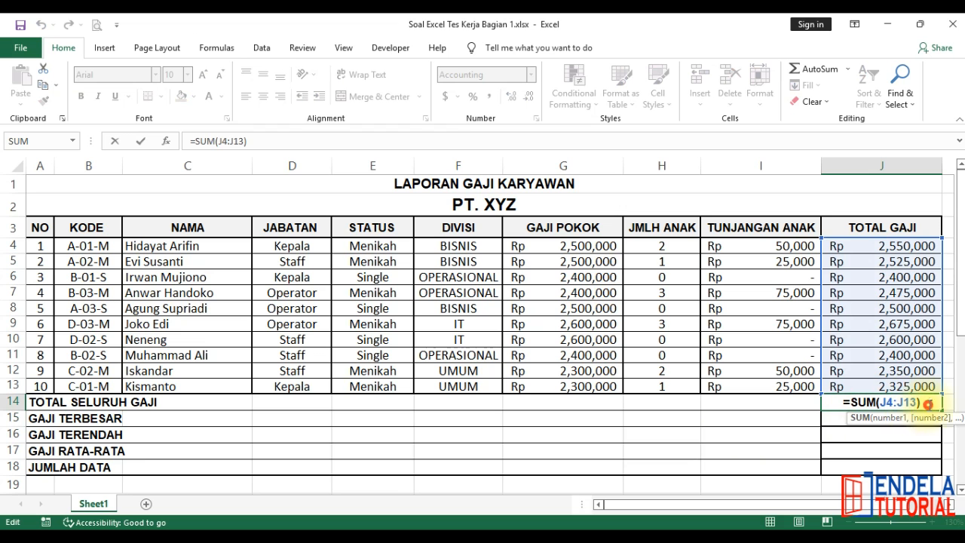
pyautogui.click(928, 404)
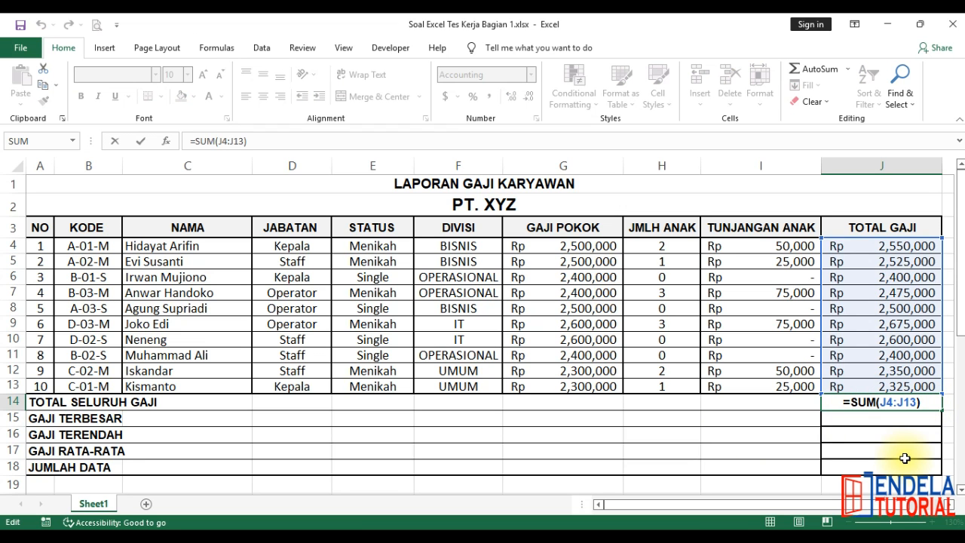
pyautogui.press('Return')
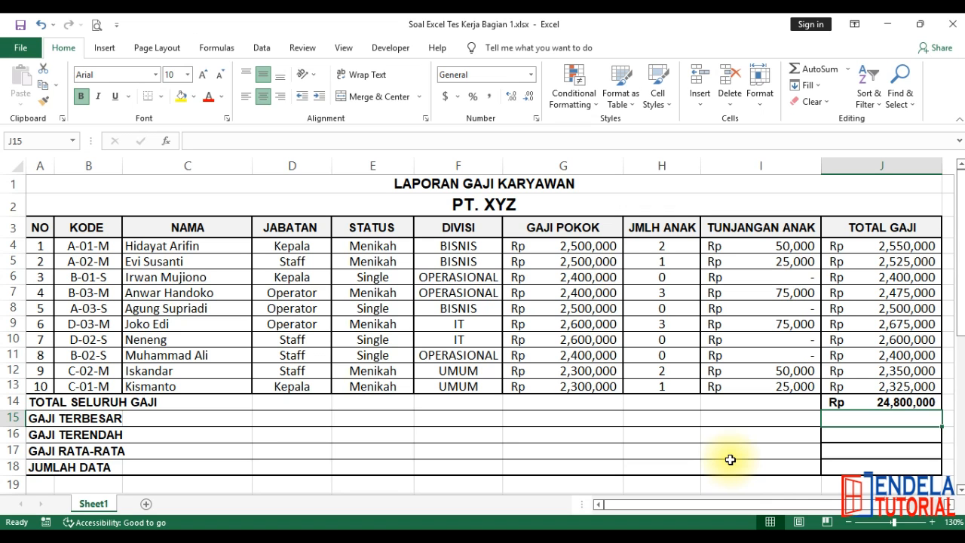
# Step: Find the highest salary for GAJI TERBESAR in J15 with =MAX(J4:J13)
pyautogui.write('max')
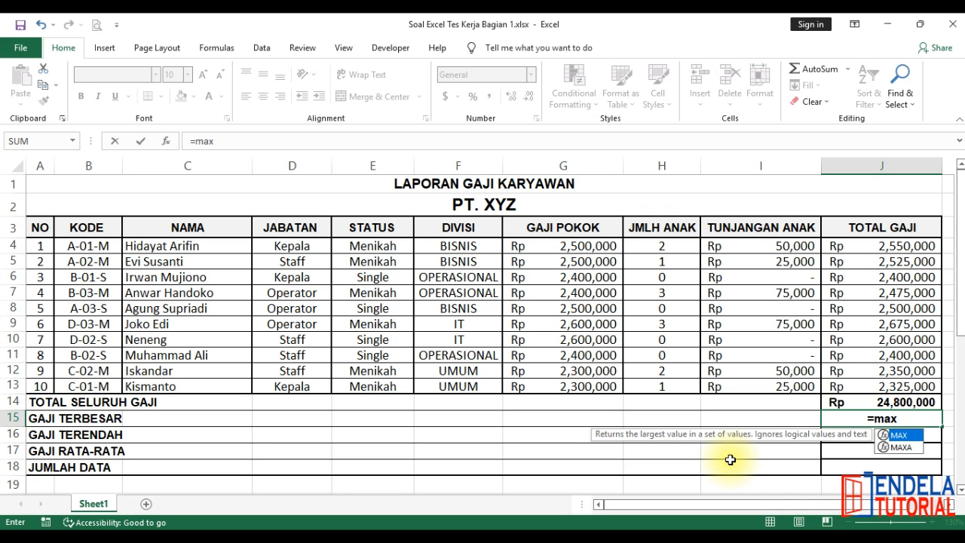
pyautogui.press('Tab')
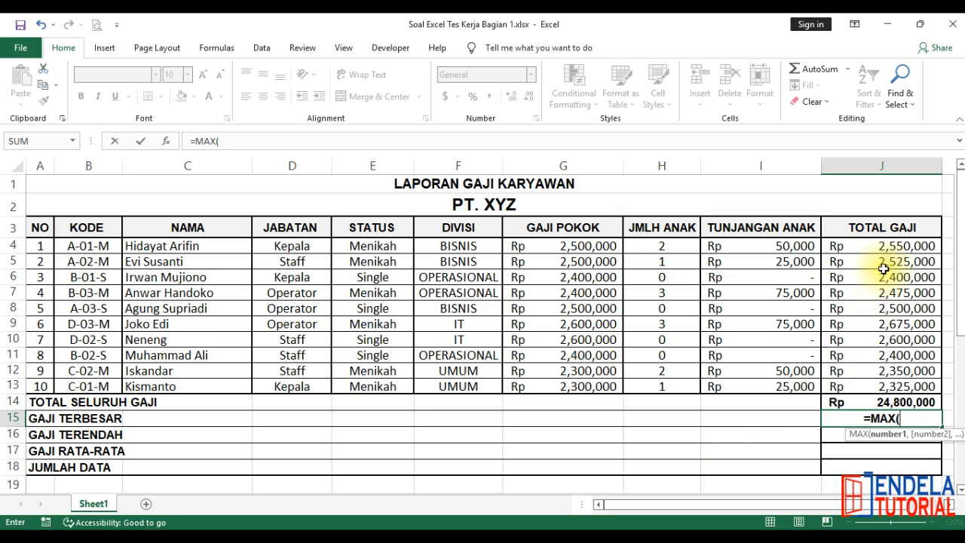
pyautogui.moveTo(882, 245); pyautogui.dragTo(881, 386)
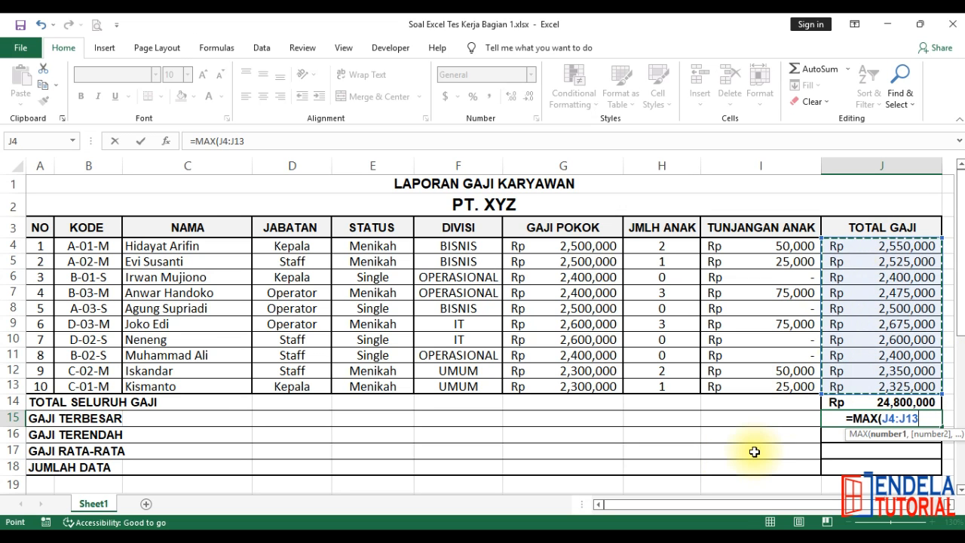
pyautogui.press('Return')
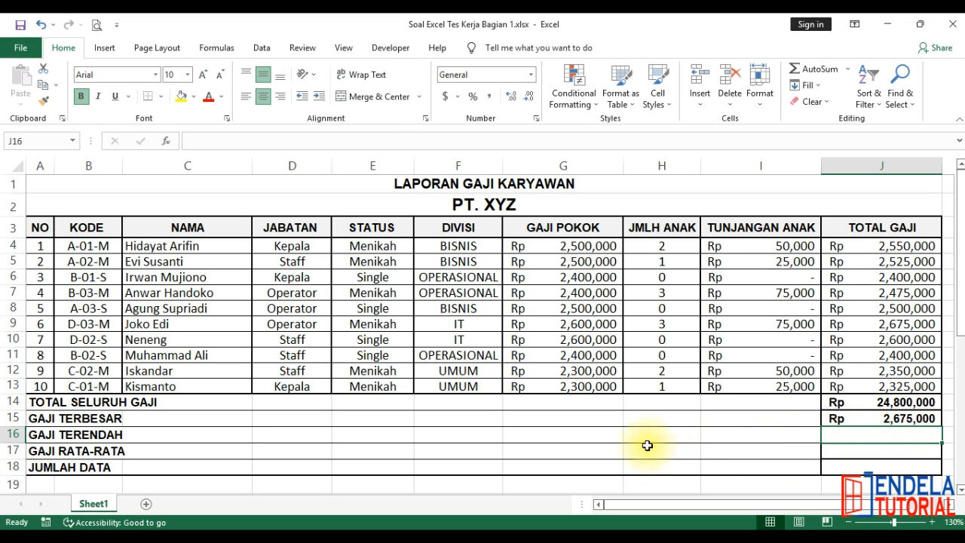
# Step: Find the lowest salary for GAJI TERENDAH in J16 with =MIN(J4:J13)
pyautogui.write('=min')
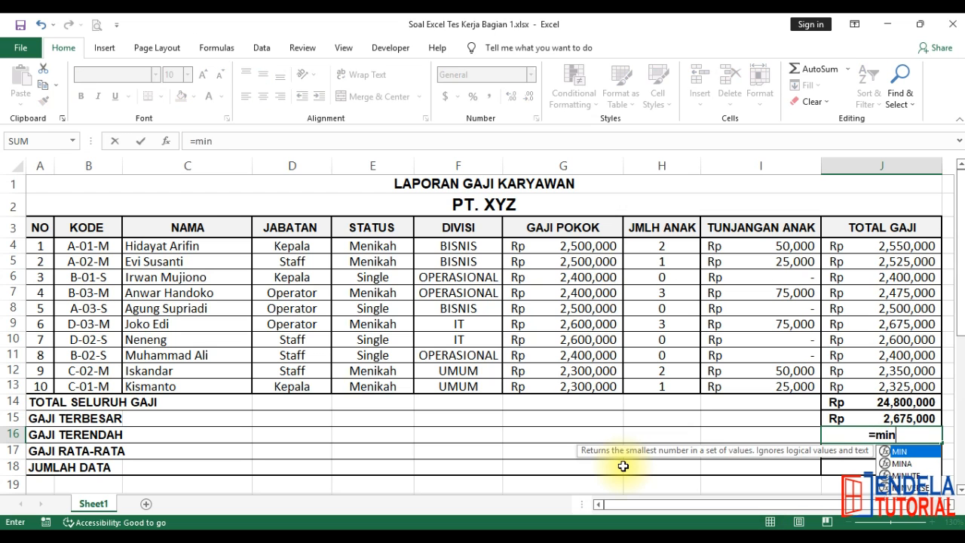
pyautogui.press('Tab')
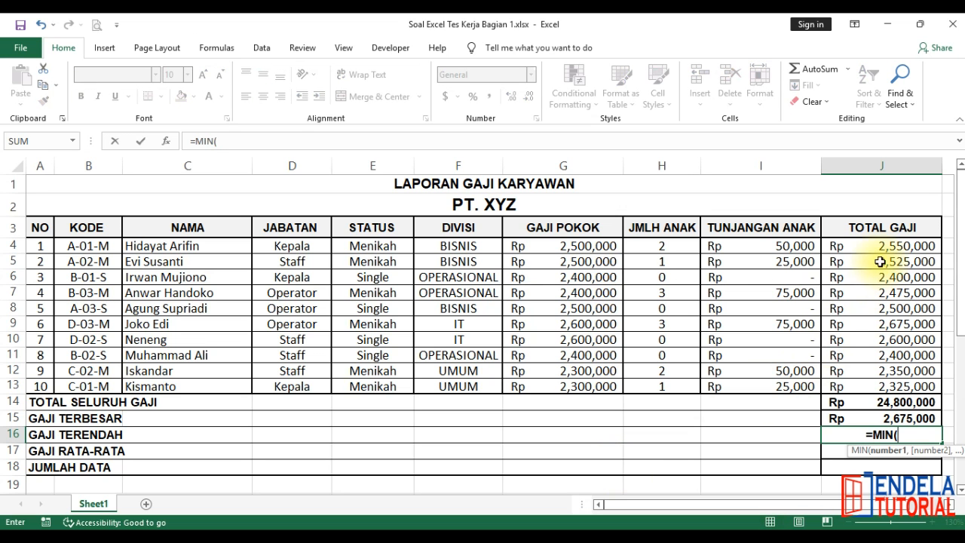
pyautogui.moveTo(879, 246); pyautogui.dragTo(874, 387)
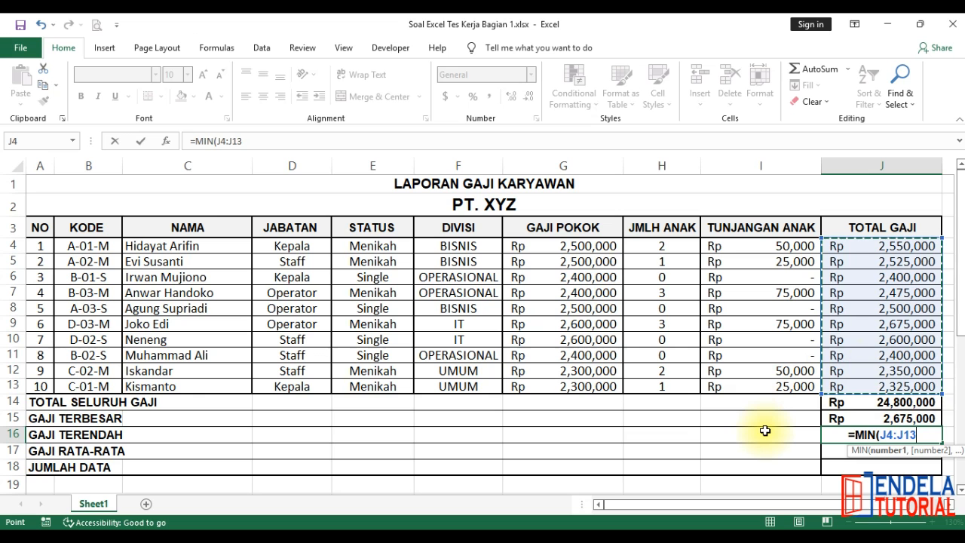
pyautogui.press('Return')
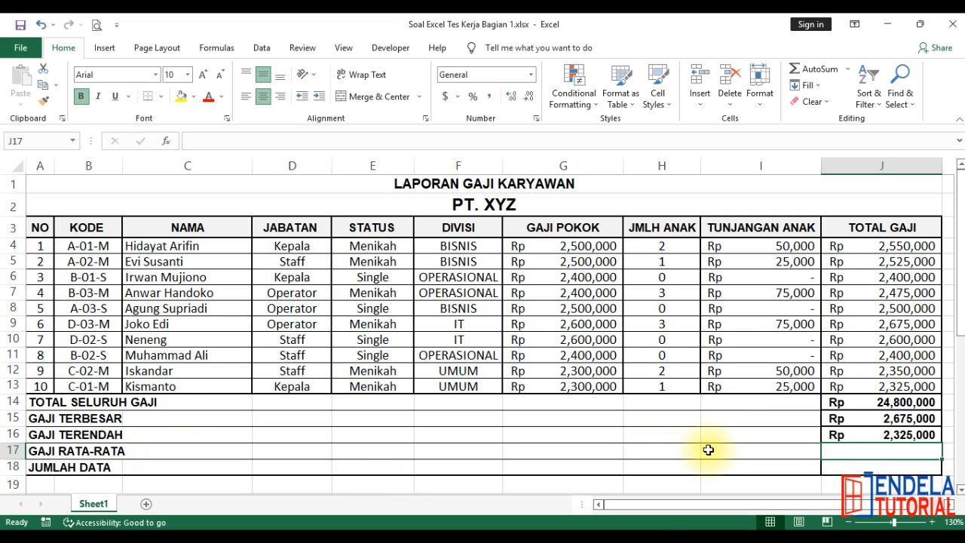
# Step: Calculate the average salary for GAJI RATA-RATA in J17 with =AVERAGE(J4:J13)
pyautogui.write('=')
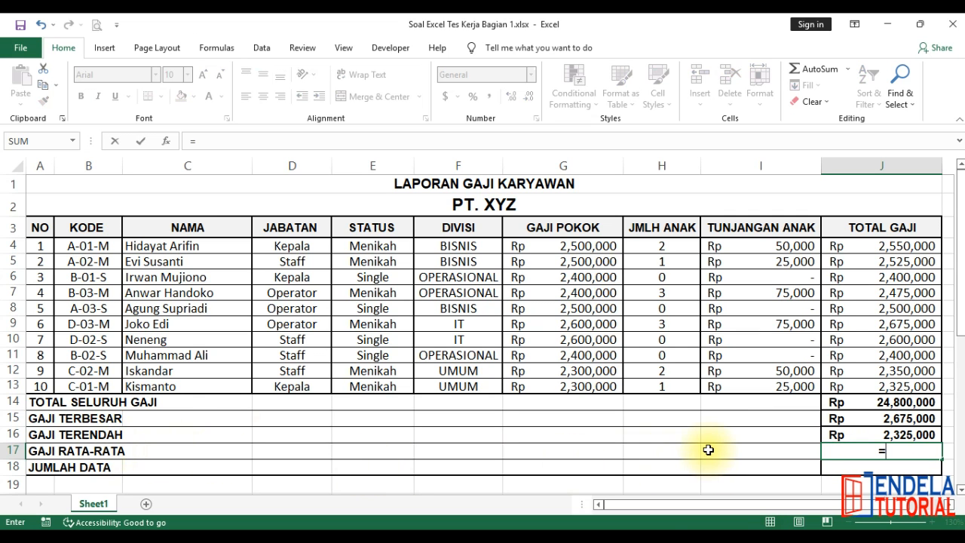
pyautogui.write('average')
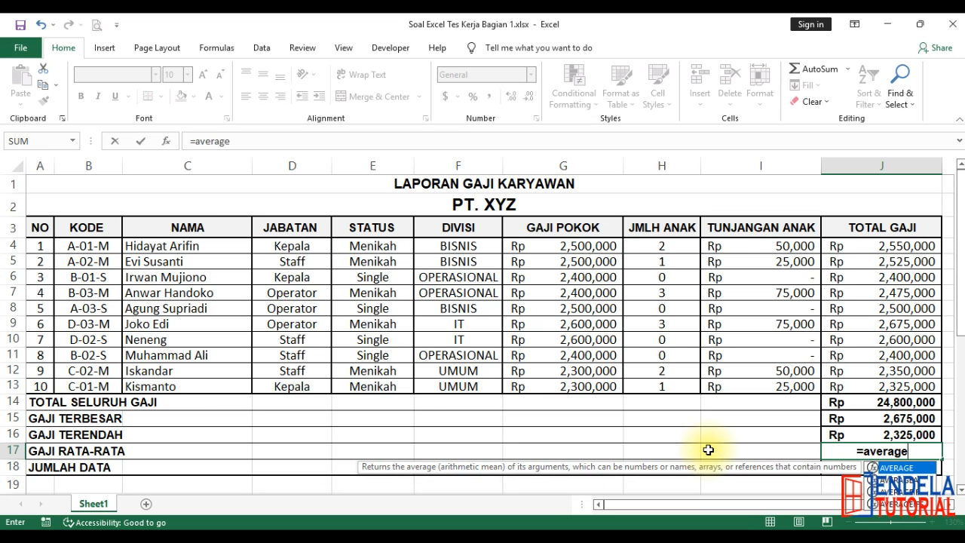
pyautogui.press('Tab')
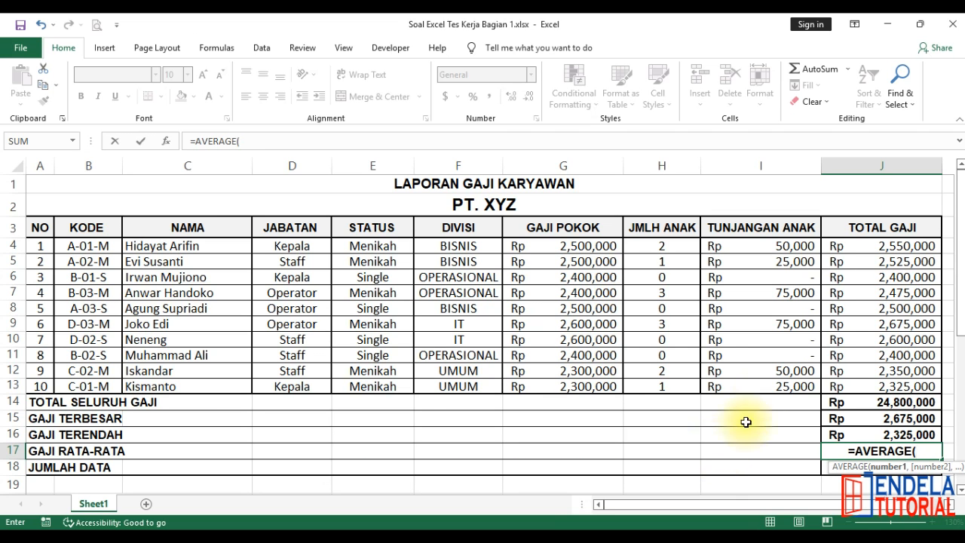
pyautogui.moveTo(846, 246); pyautogui.dragTo(851, 386)
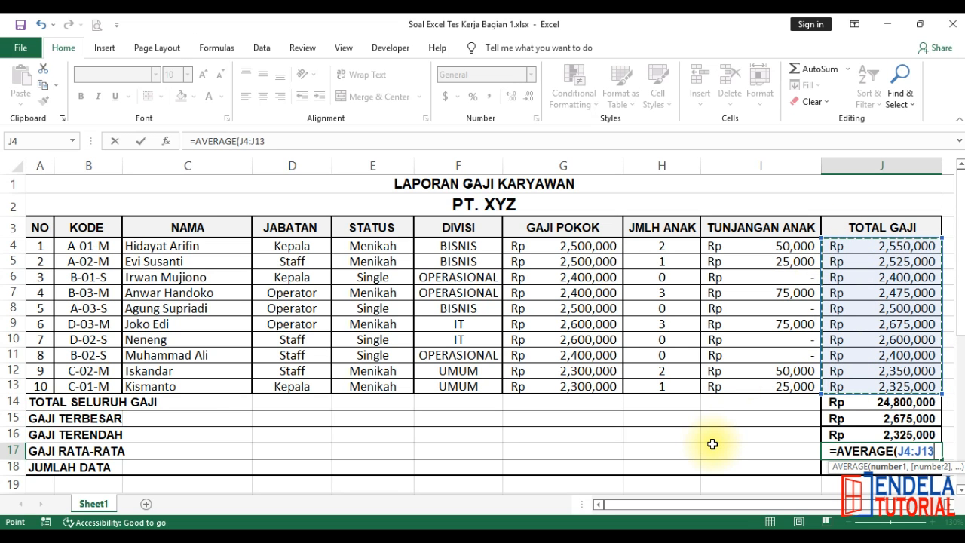
pyautogui.press('Return')
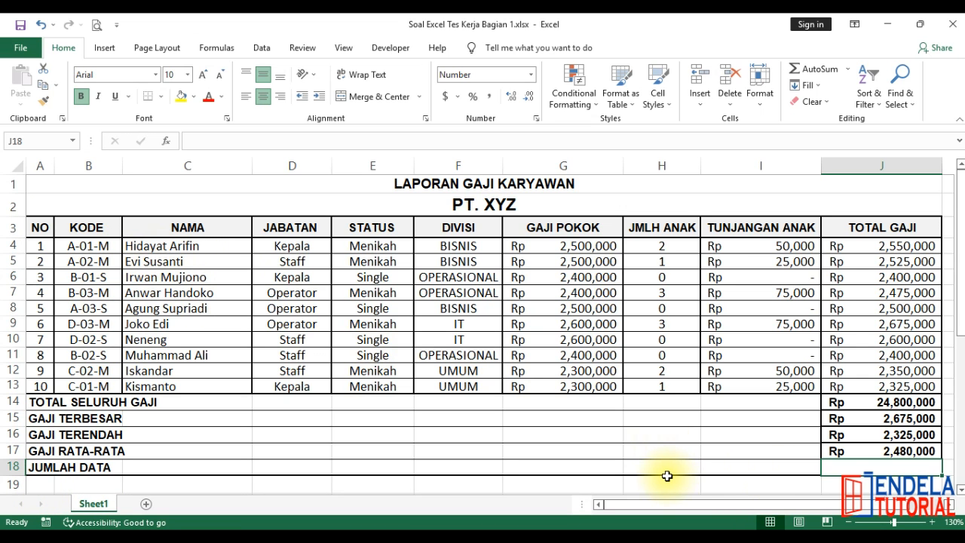
# Step: Count the TOTAL GAJI entries for JUMLAH DATA in J18 with =COUNT(J4:J13)
pyautogui.write('=count')
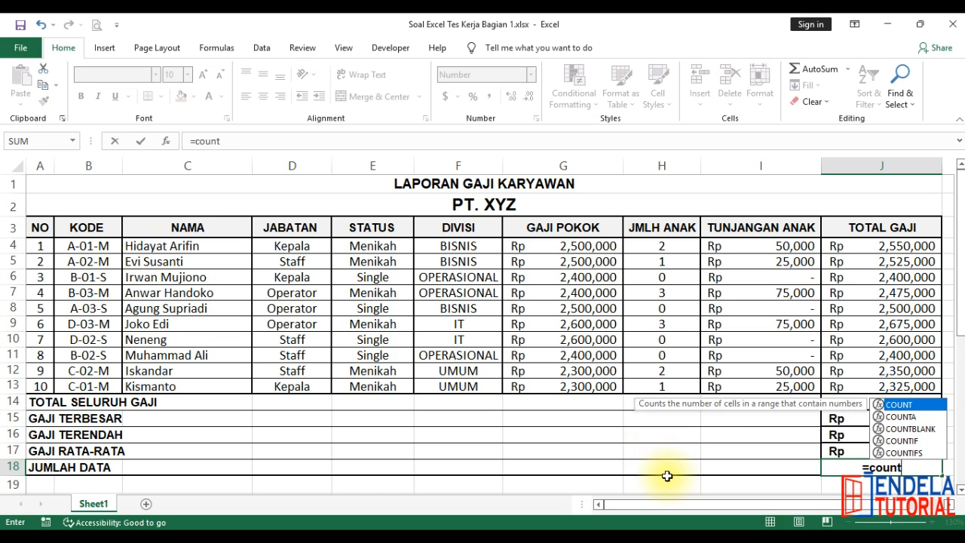
pyautogui.press('Tab')
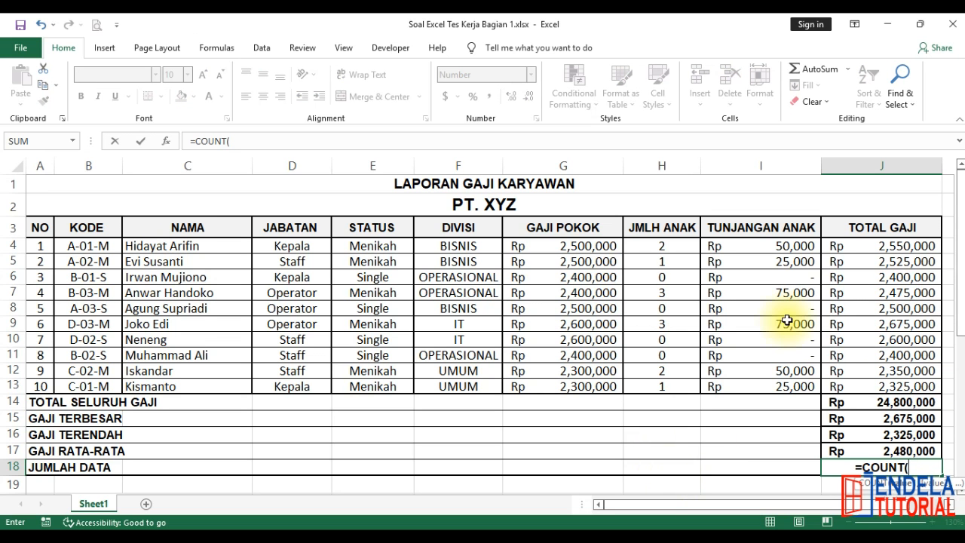
pyautogui.moveTo(842, 247); pyautogui.dragTo(848, 385)
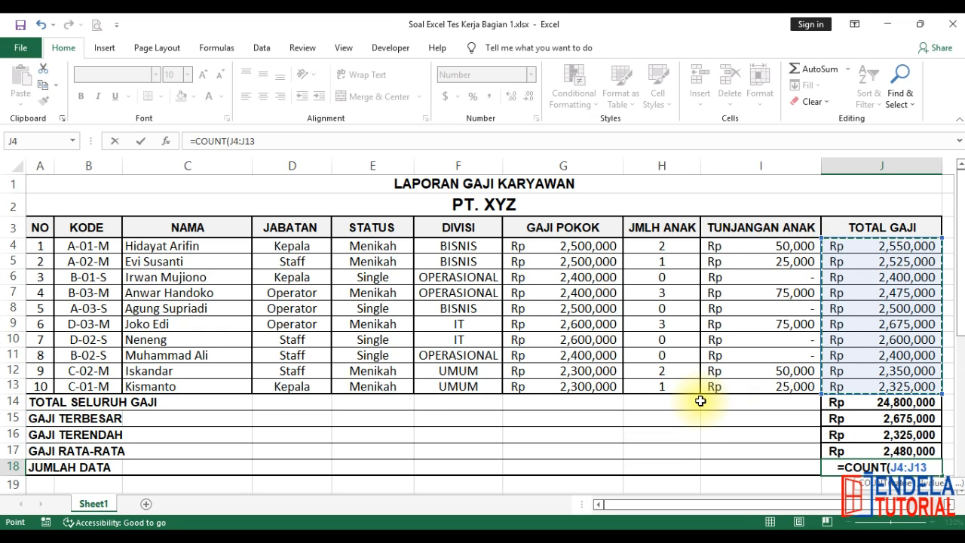
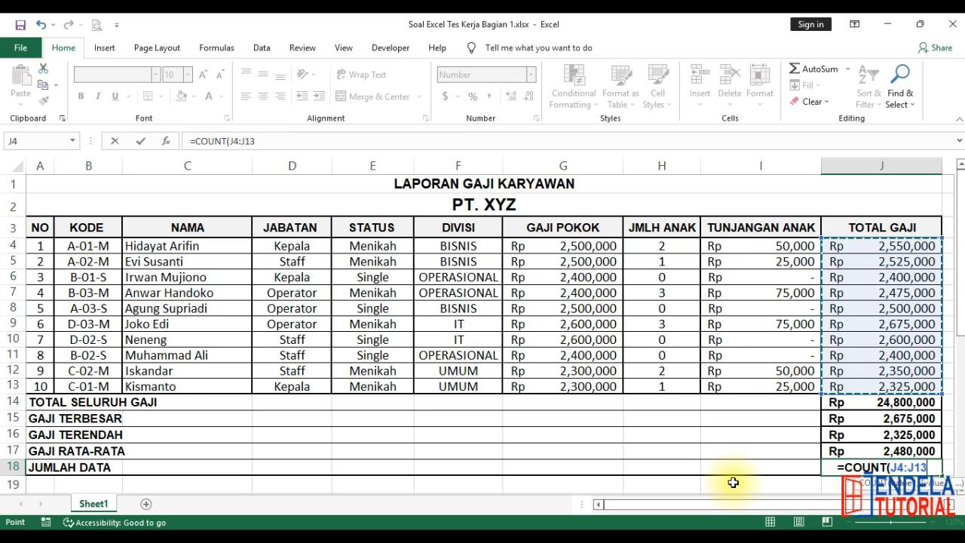
pyautogui.press('Return')
pyautogui.click(829, 466)
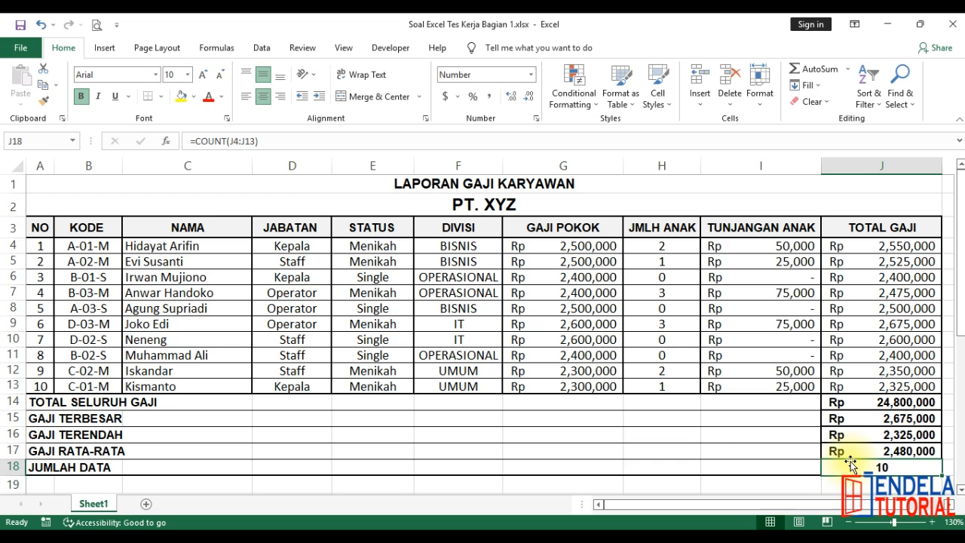
# Step: Replace the range of the COUNT formula in J18 with the NAMA cells C4:C13
pyautogui.doubleClick(849, 465)
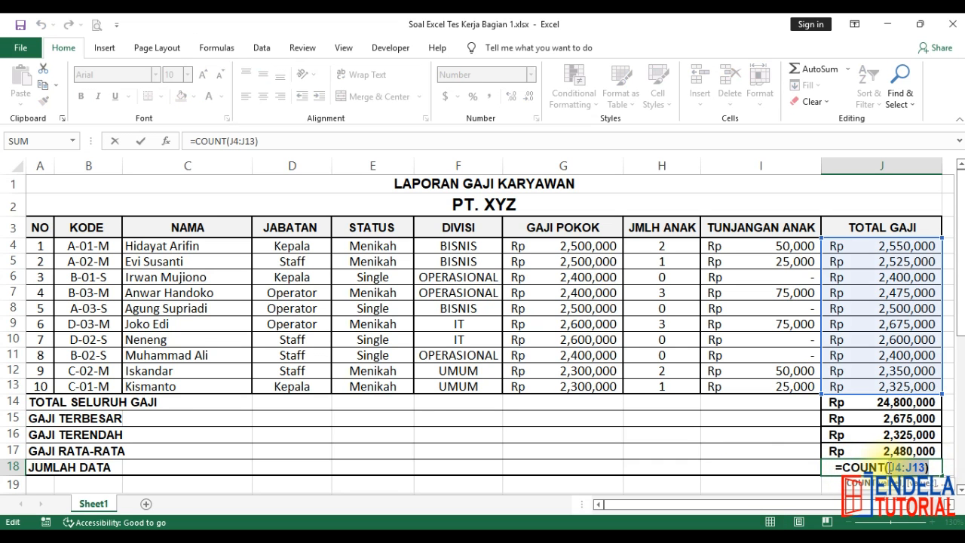
pyautogui.moveTo(887, 466); pyautogui.dragTo(929, 468)
pyautogui.press('BackSpace')
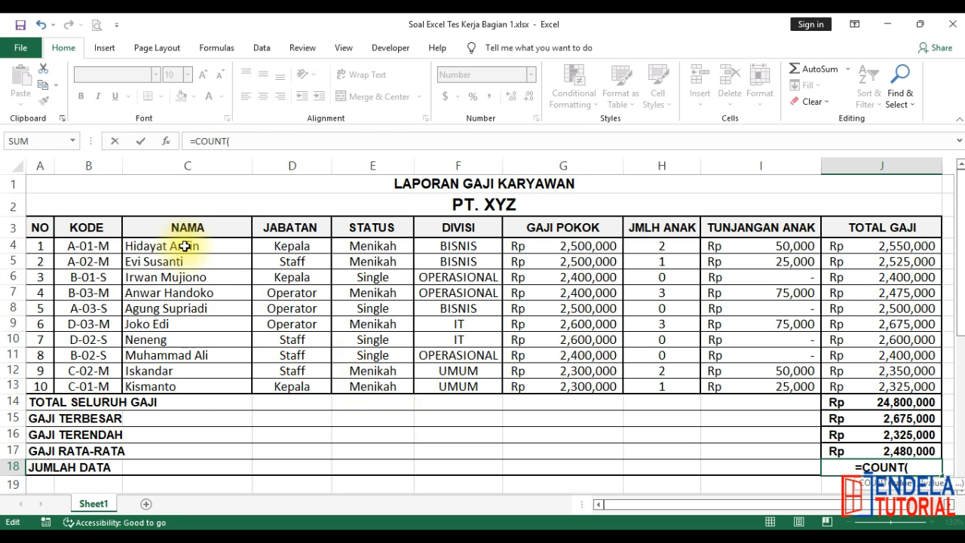
pyautogui.moveTo(209, 245); pyautogui.dragTo(205, 384)
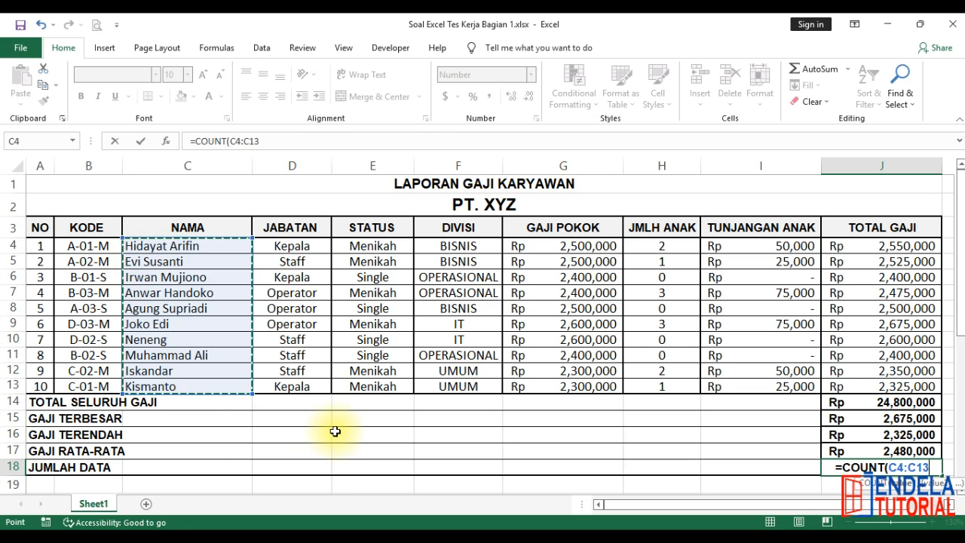
pyautogui.press('Return')
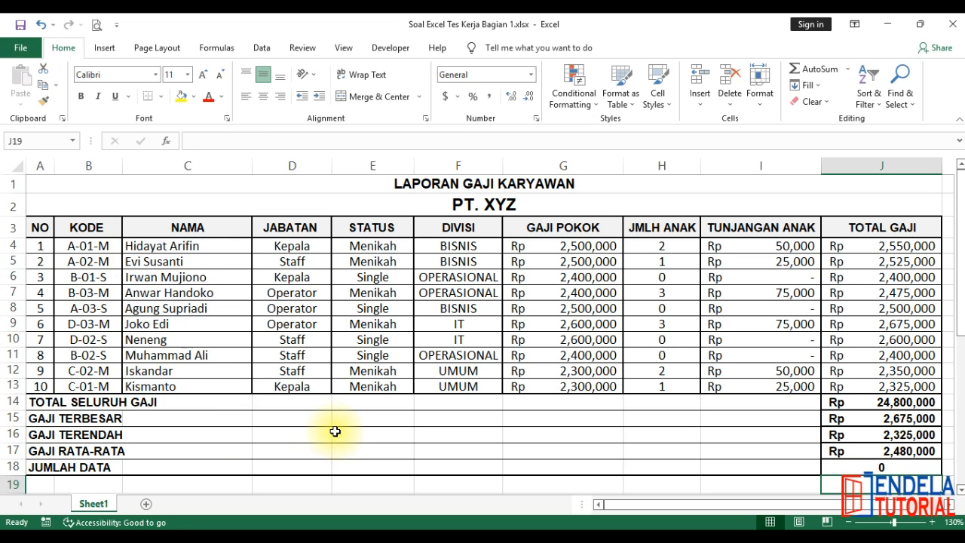
# Step: Change the function in J18 from COUNT to COUNTA so the formula reads =COUNTA(C4:C13)
pyautogui.click(838, 465)
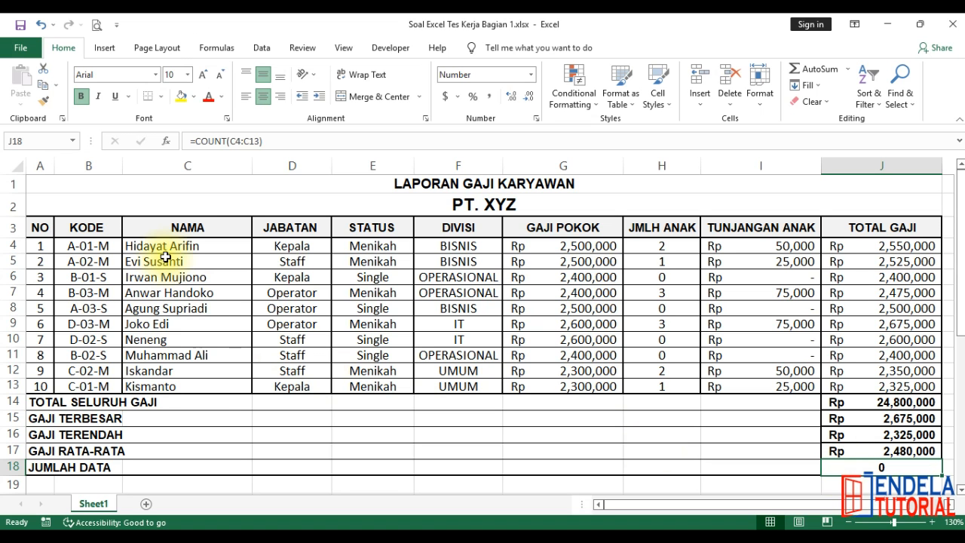
pyautogui.doubleClick(874, 469)
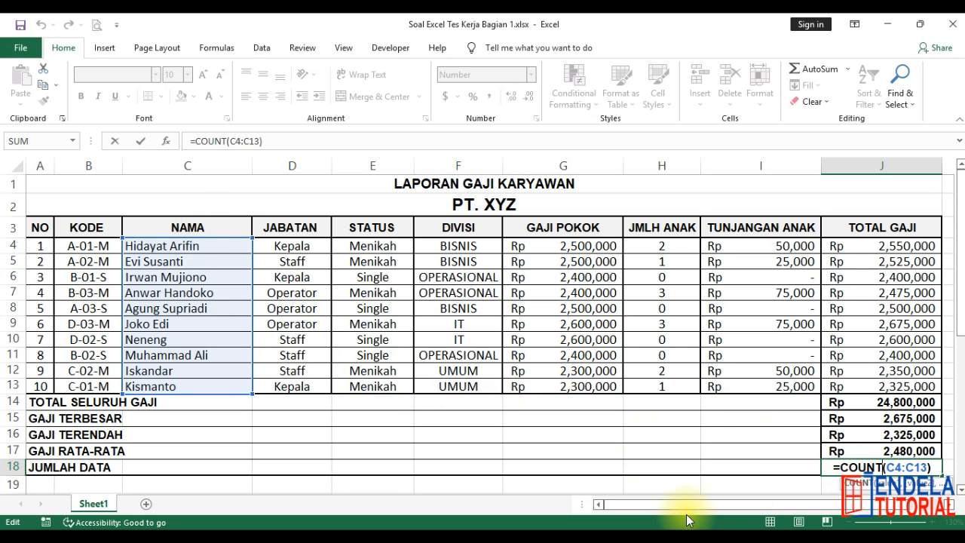
pyautogui.write('a')
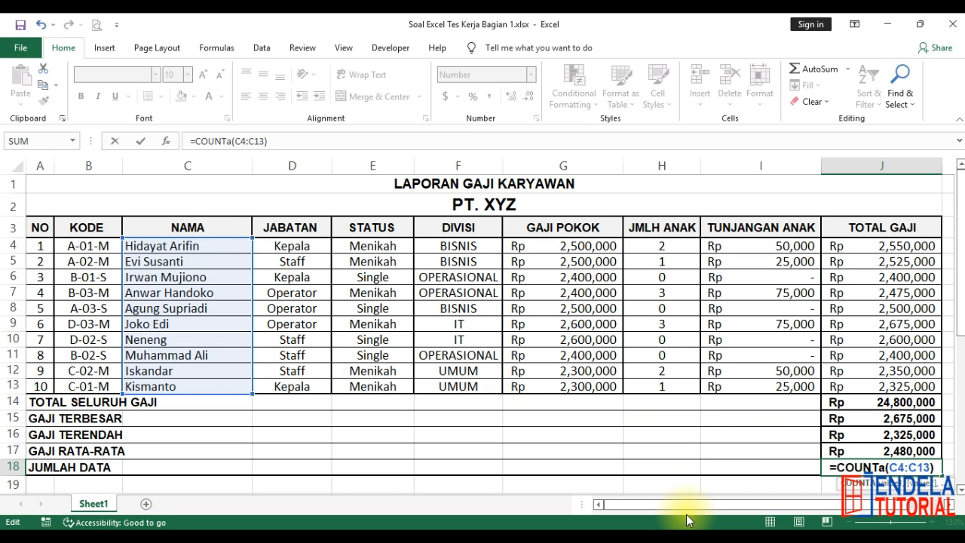
pyautogui.press('BackSpace')
pyautogui.write('A')
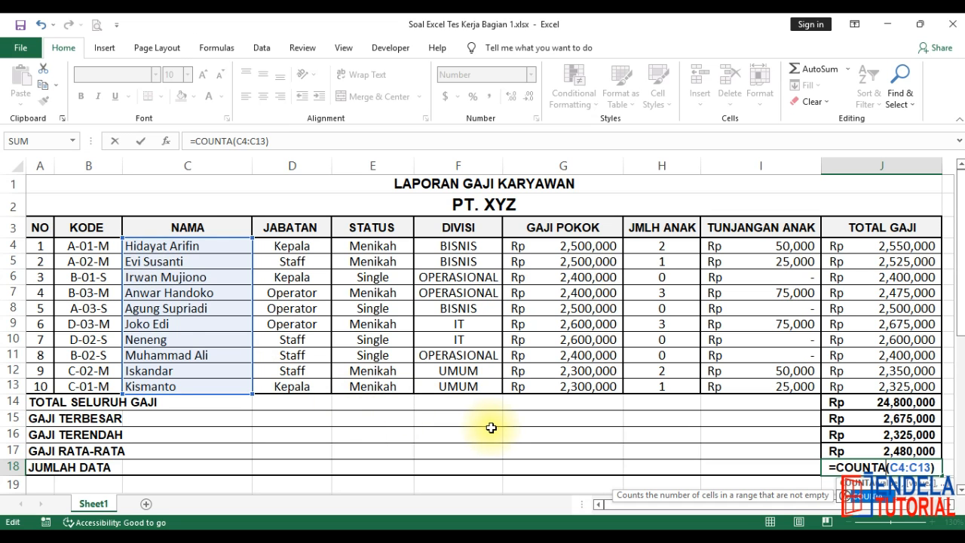
pyautogui.hotkey('ctrl', 'Return')
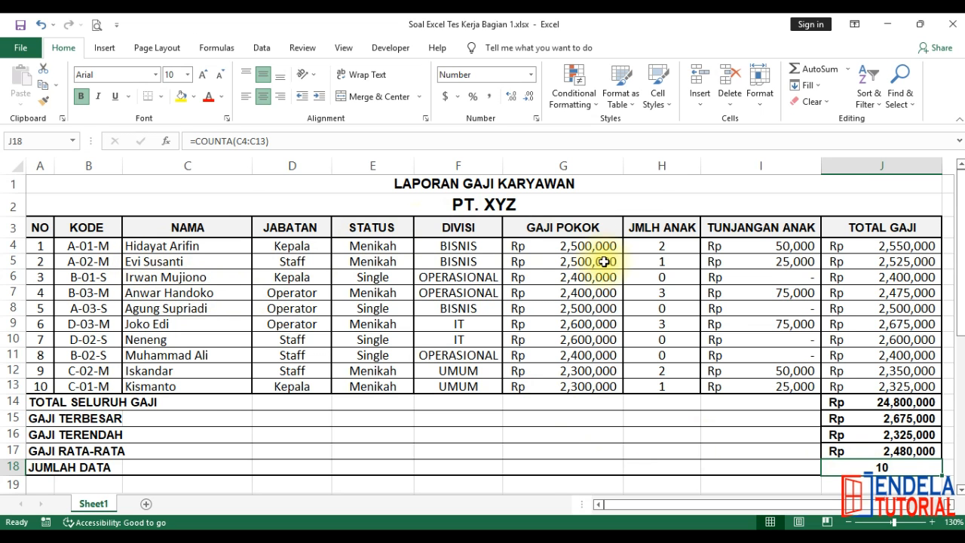
# Step: Check the last Keterangan rule on the summary figures against the finished salary report
pyautogui.scroll(-6, 417, 324)
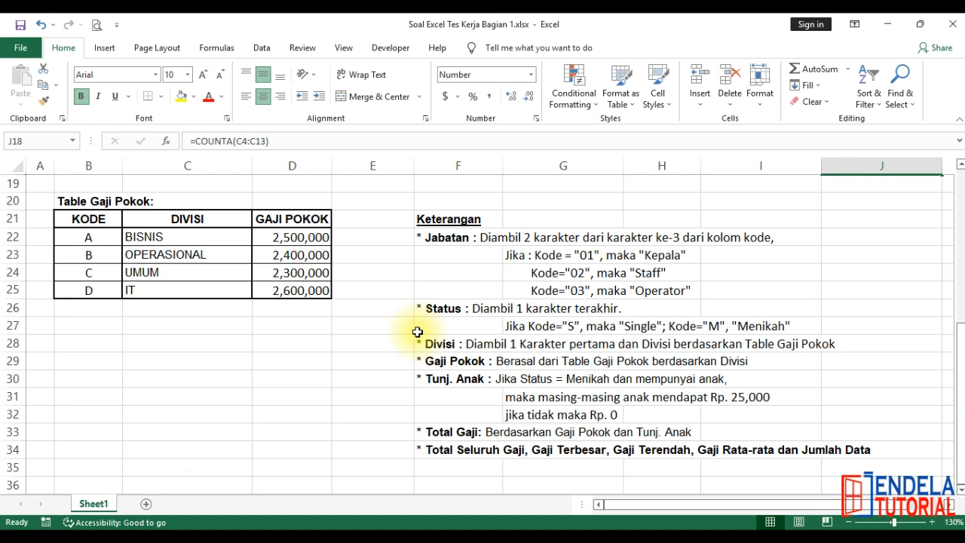
pyautogui.click(444, 451)
pyautogui.click(383, 426)
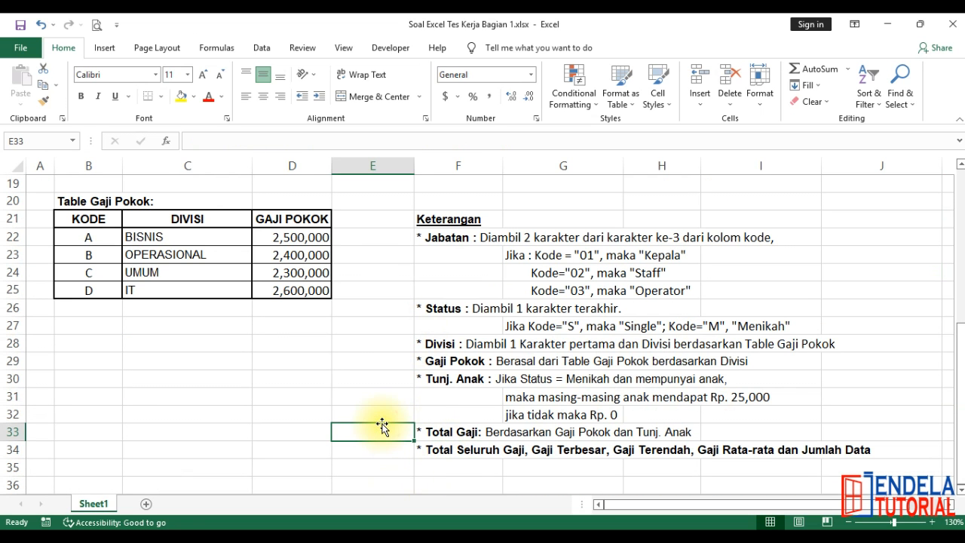
pyautogui.click(433, 450)
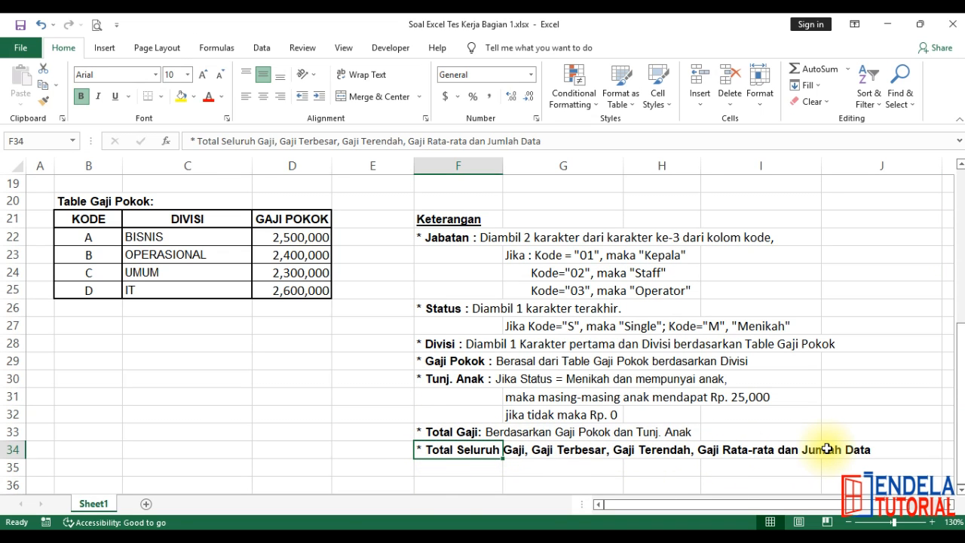
pyautogui.scroll(6, 827, 450)
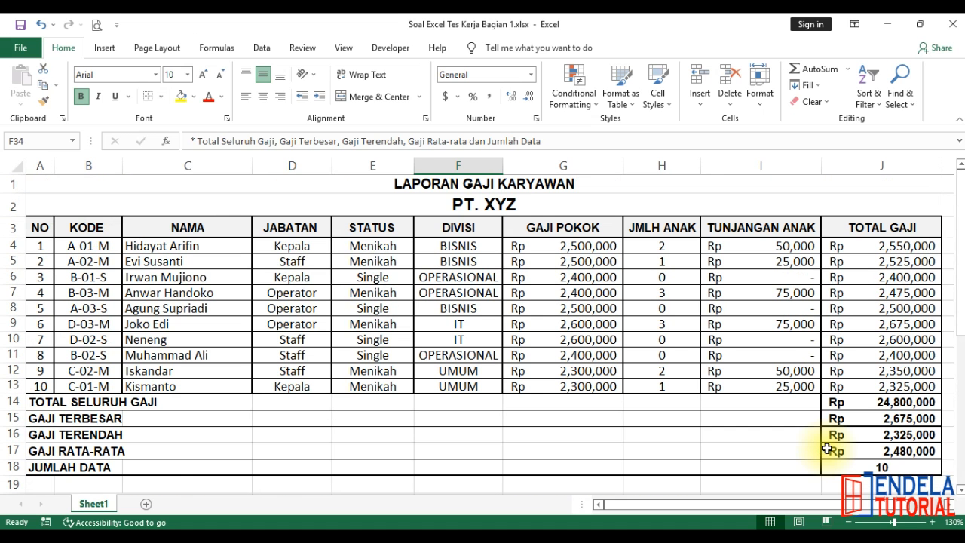
pyautogui.click(556, 185)
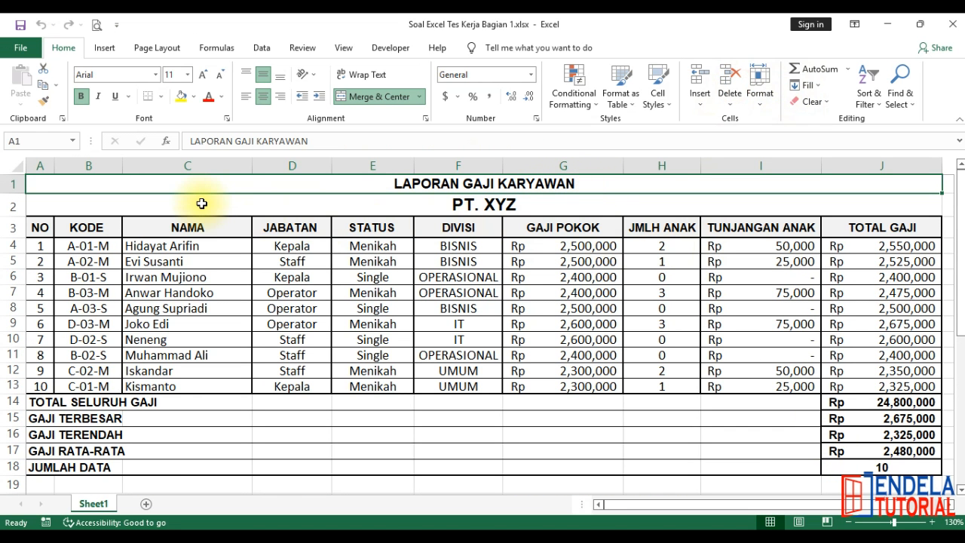